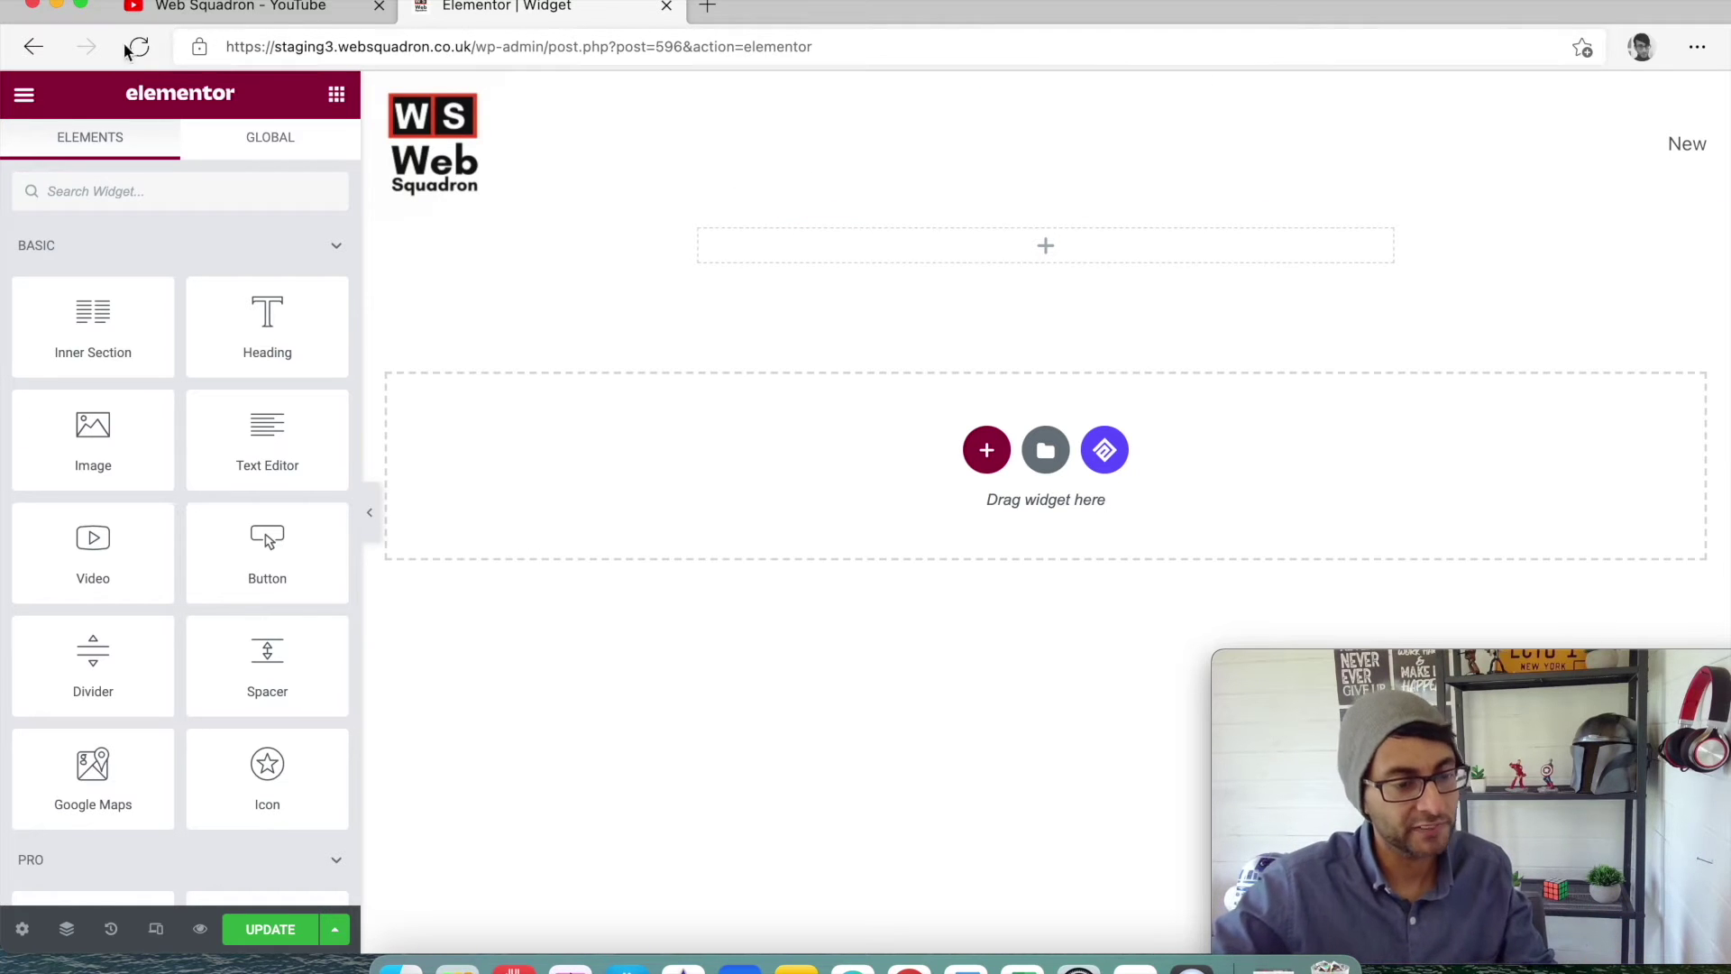
Step: Drop a Video widget on the page, delete the empty section above, and set content width 500
left_click_drag(139, 519, 811, 451)
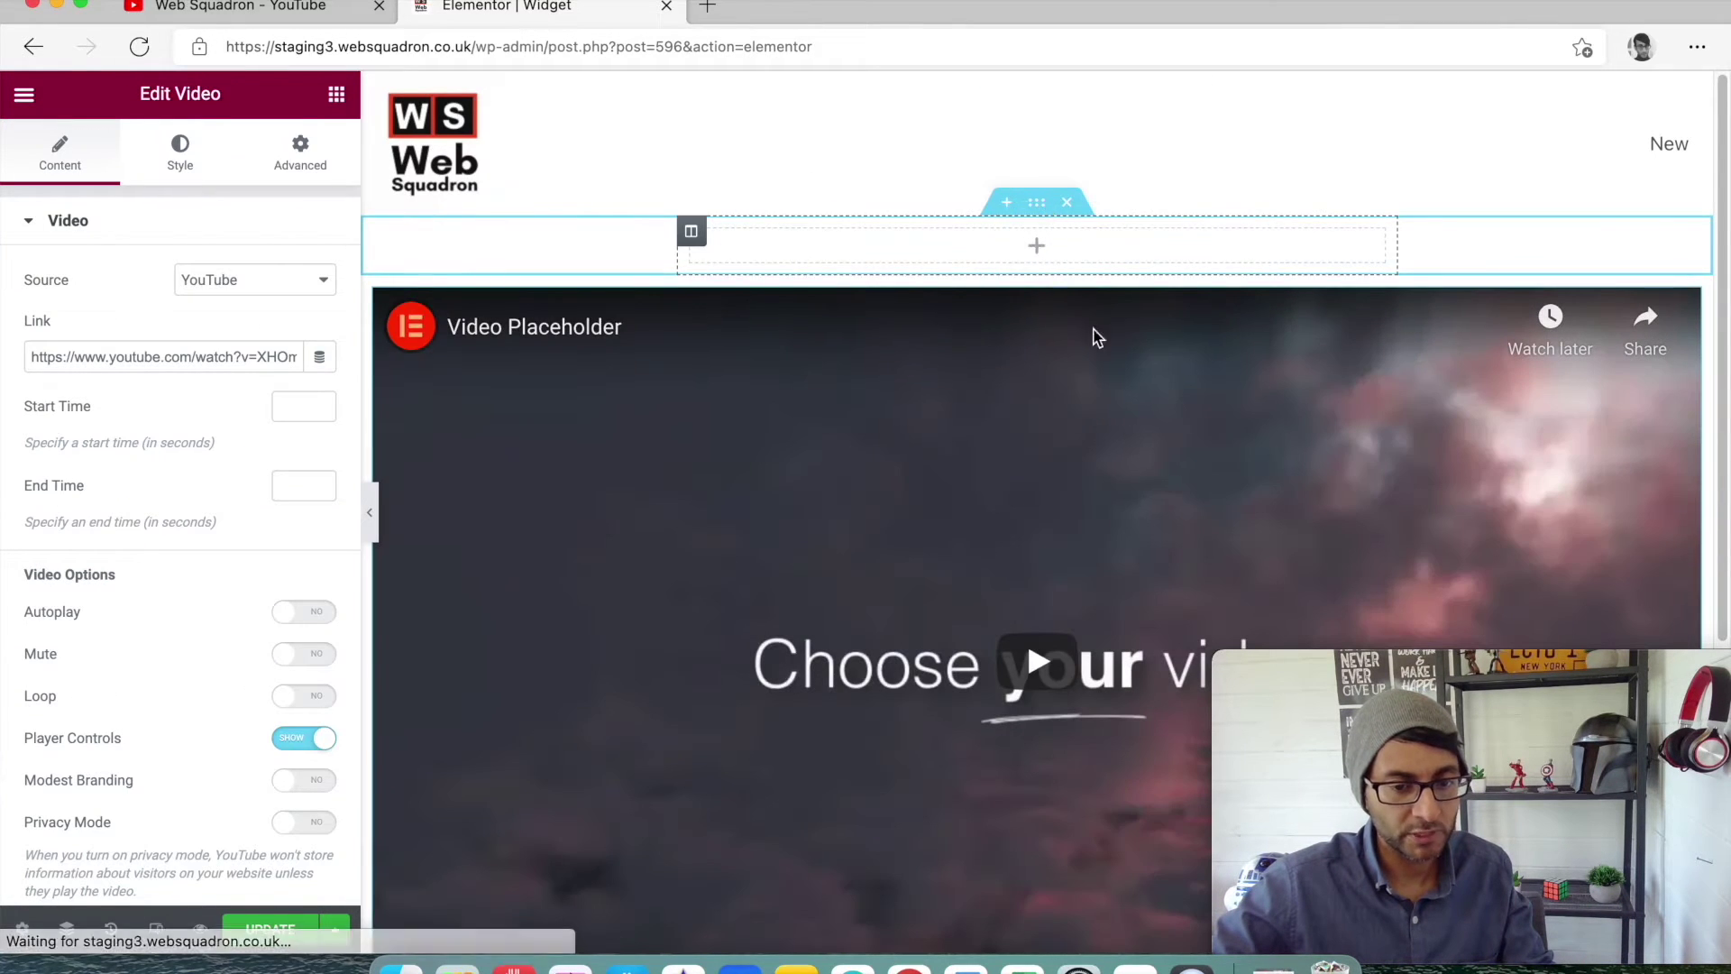
left_click(1067, 202)
left_click(1036, 203)
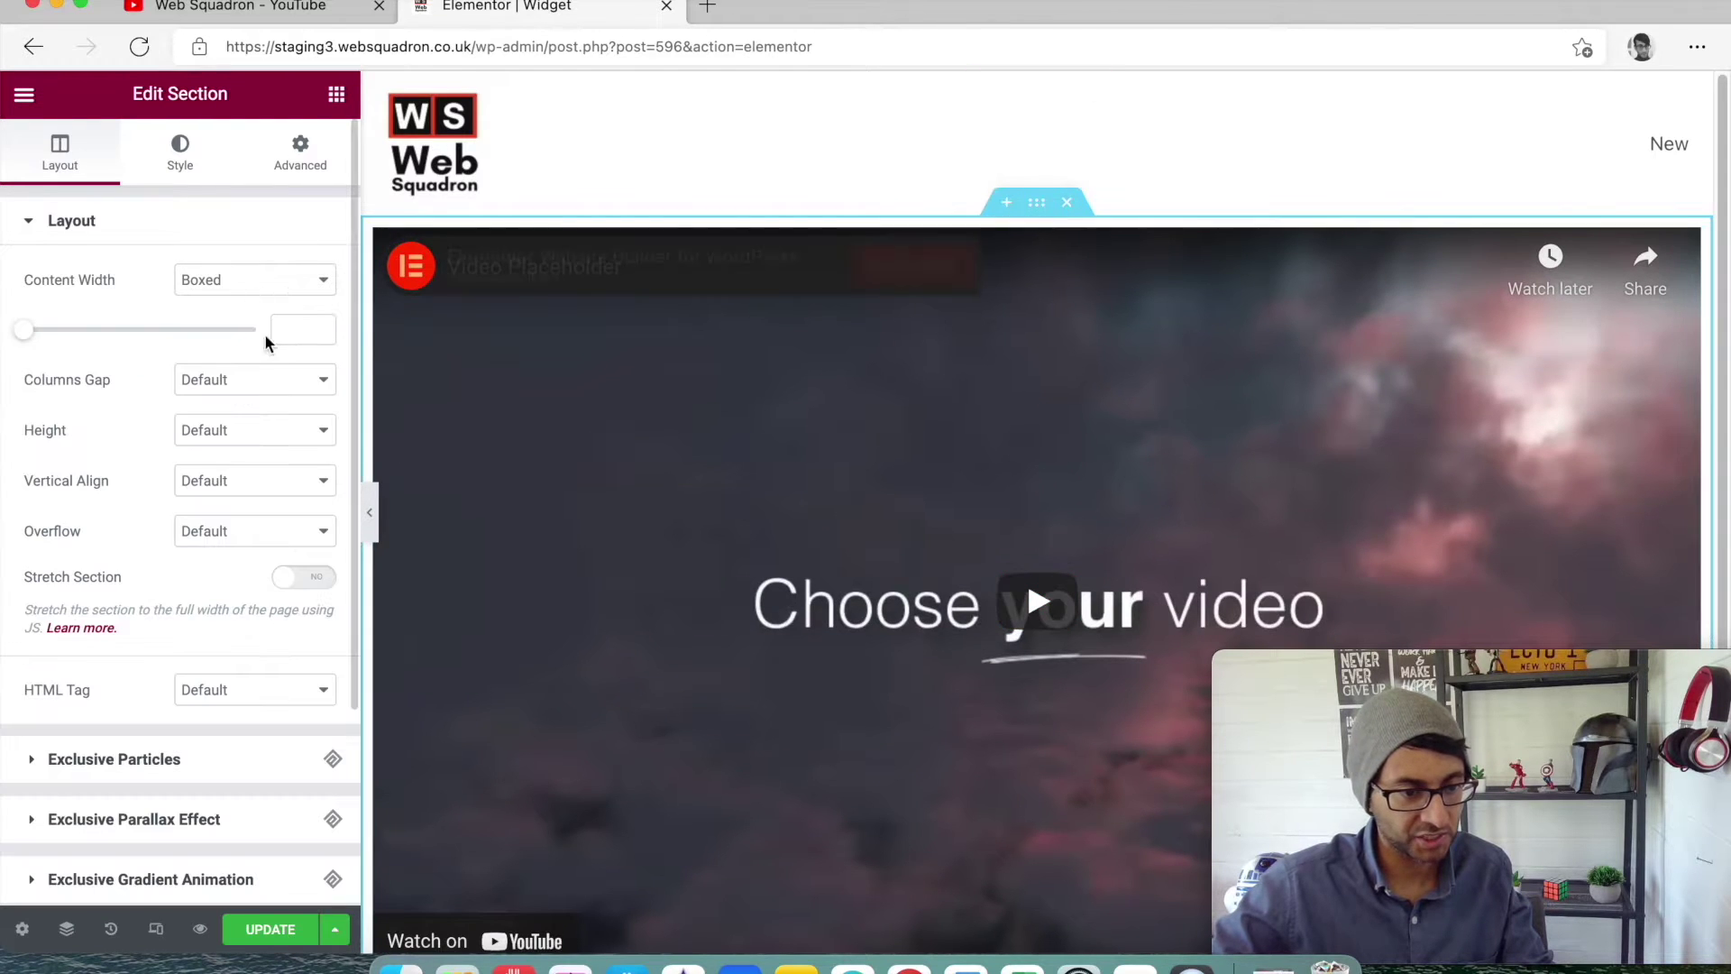
left_click(301, 328)
type("500")
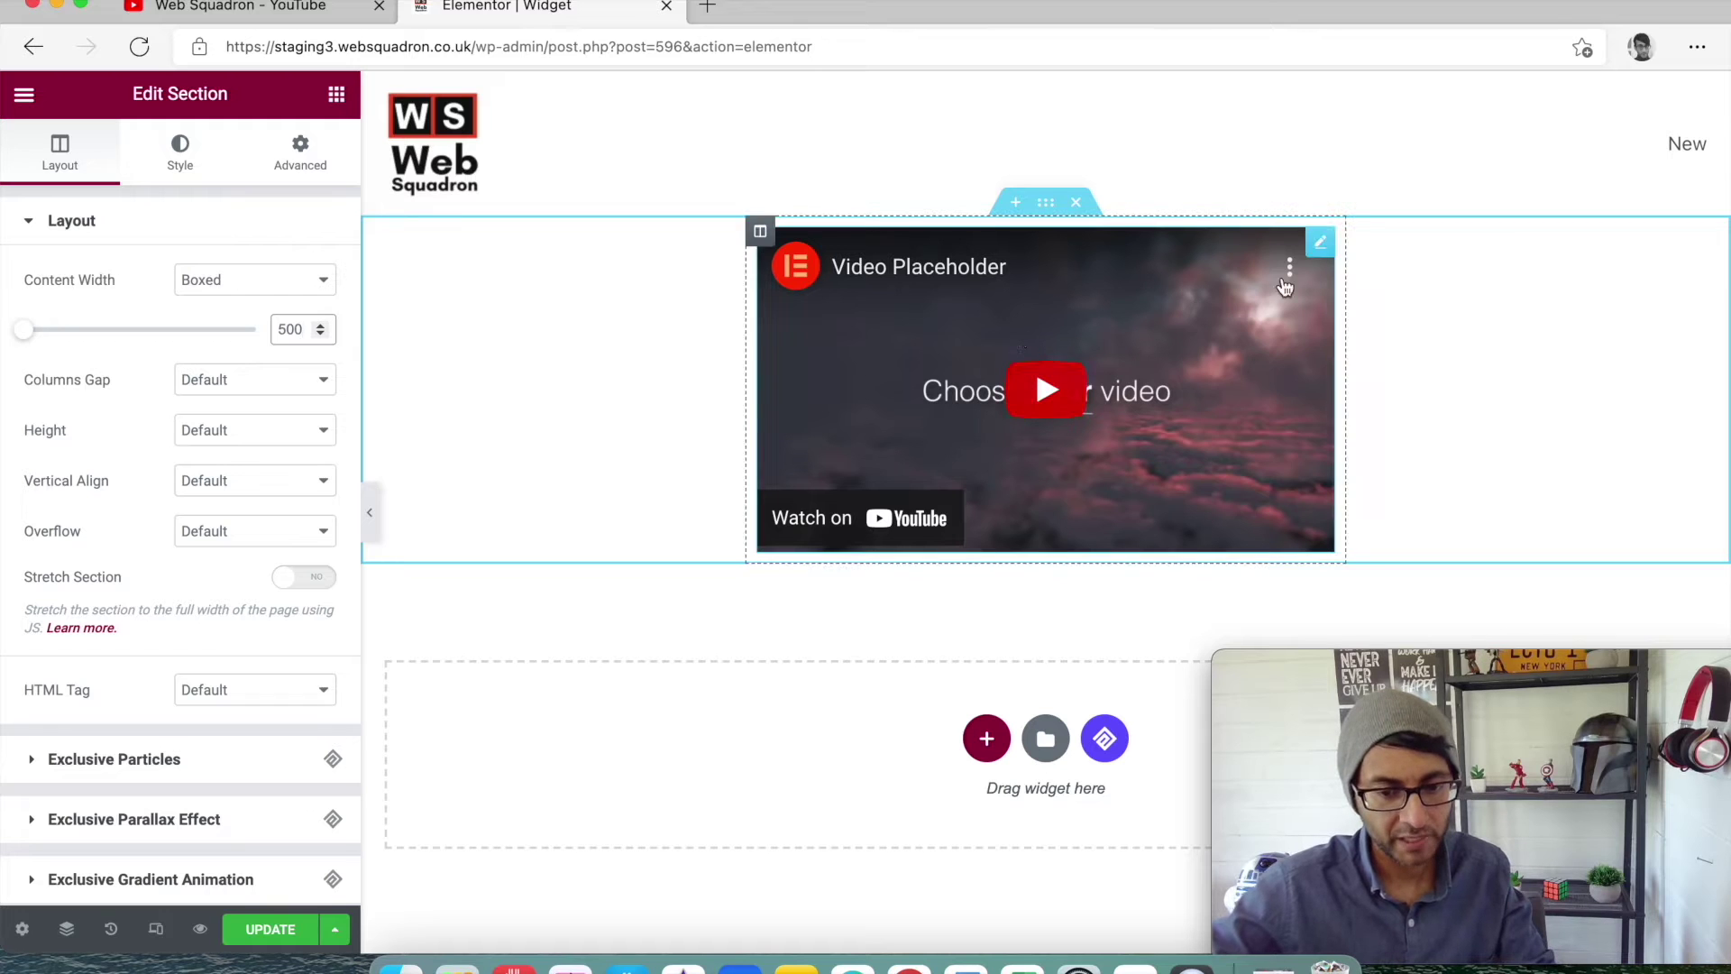
Step: Keep YouTube as the Video widget's source
left_click(1311, 242)
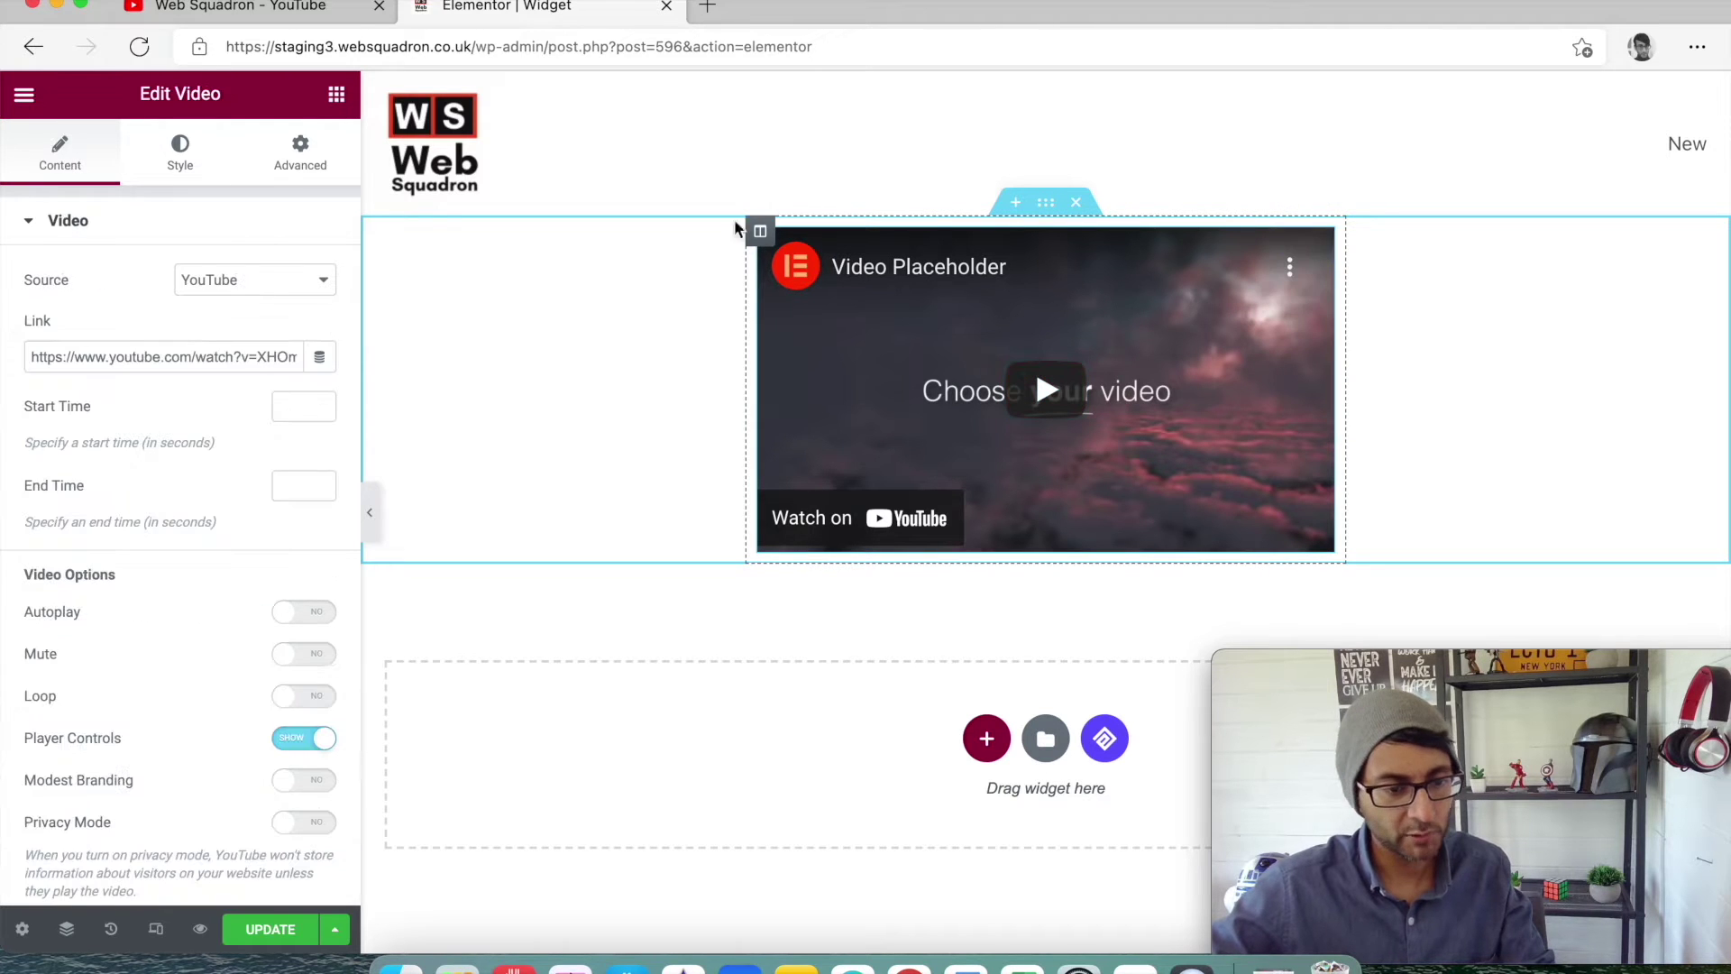
left_click(230, 284)
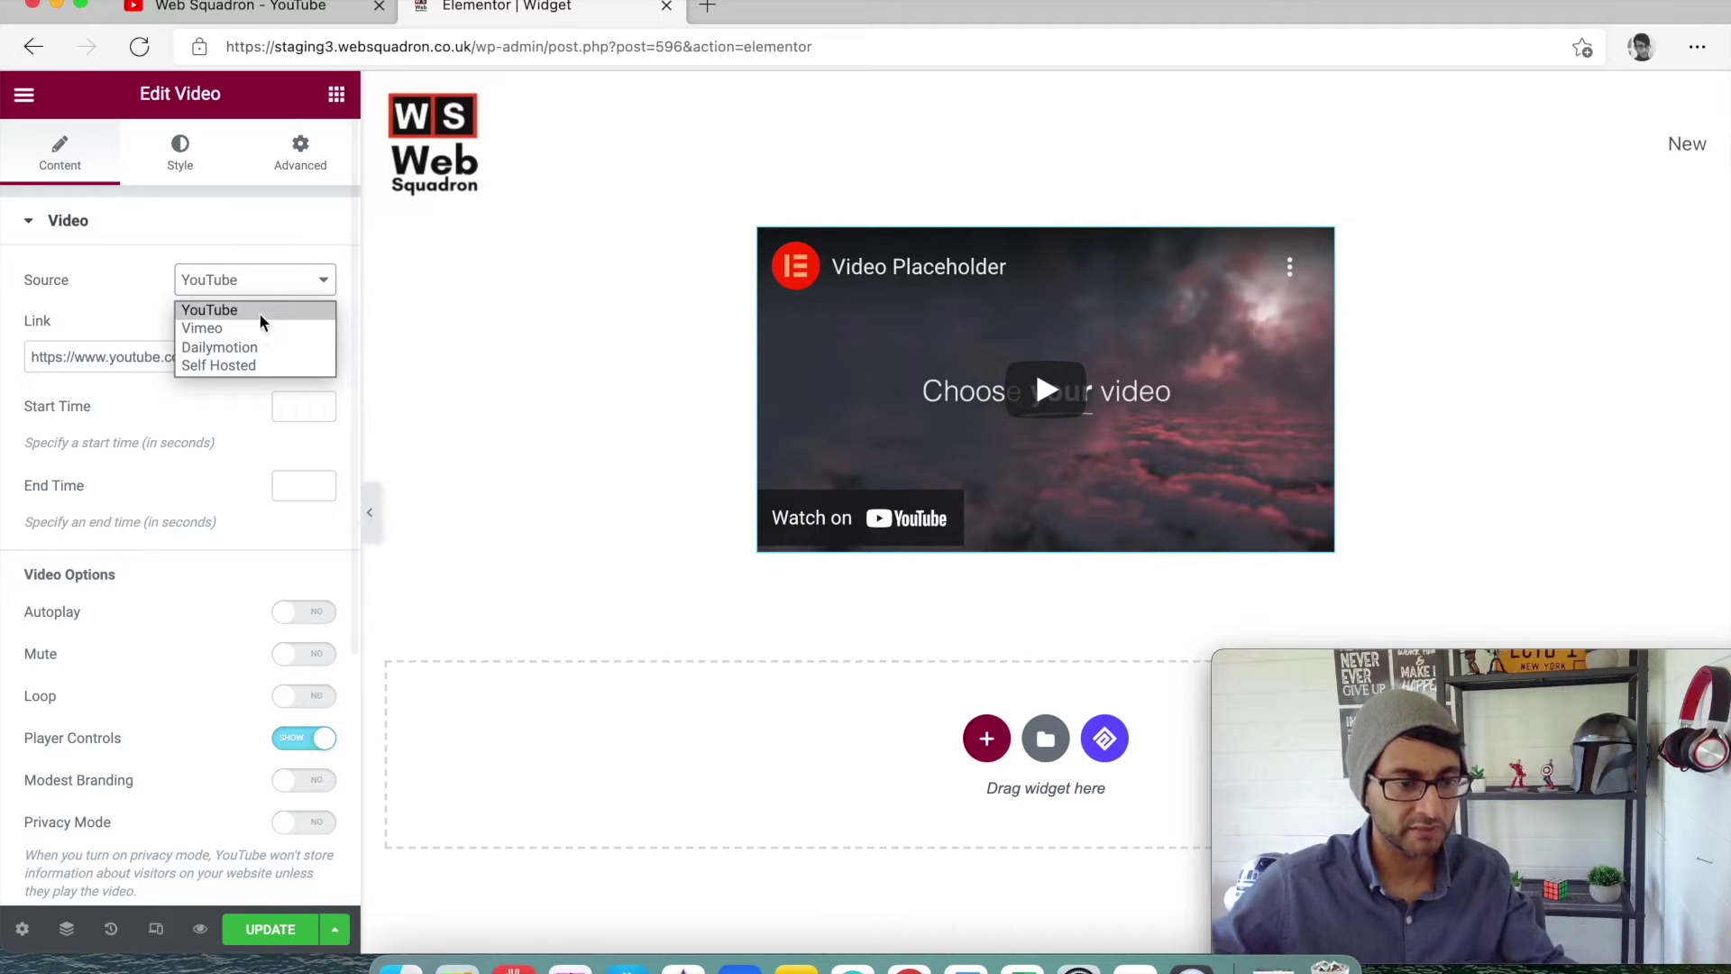
left_click(258, 312)
Step: Open the 'Create a Sequence of Popups' video in YouTube and select its URL
left_click(220, 13)
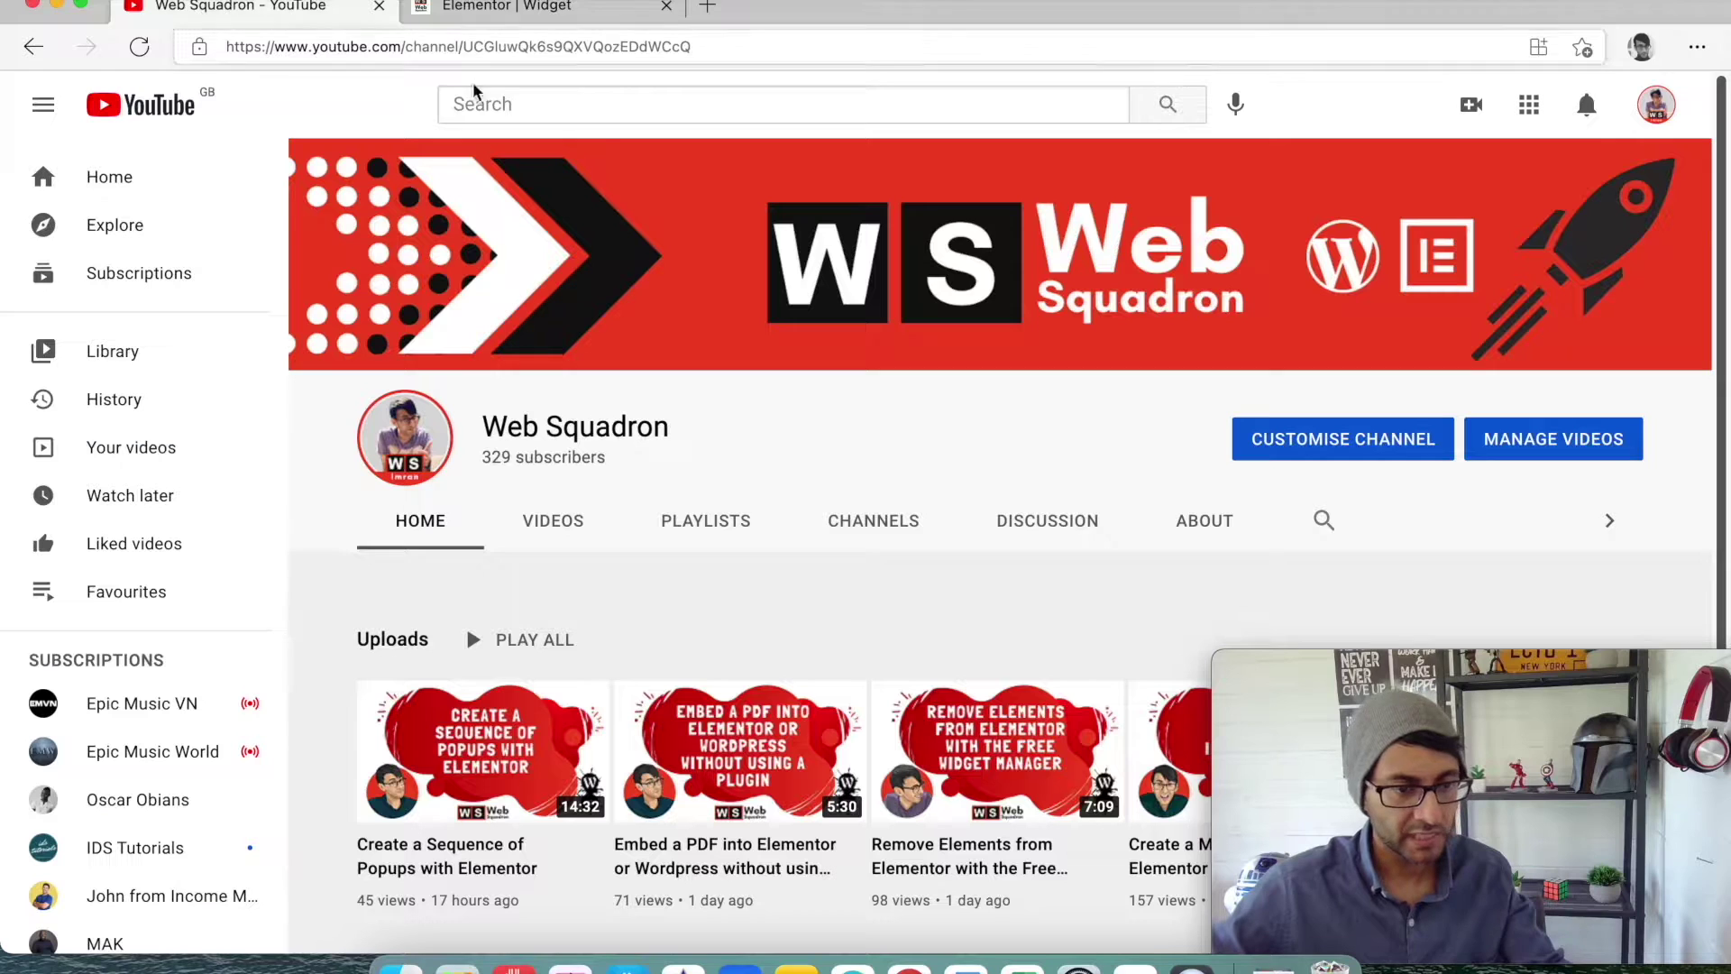
left_click(502, 845)
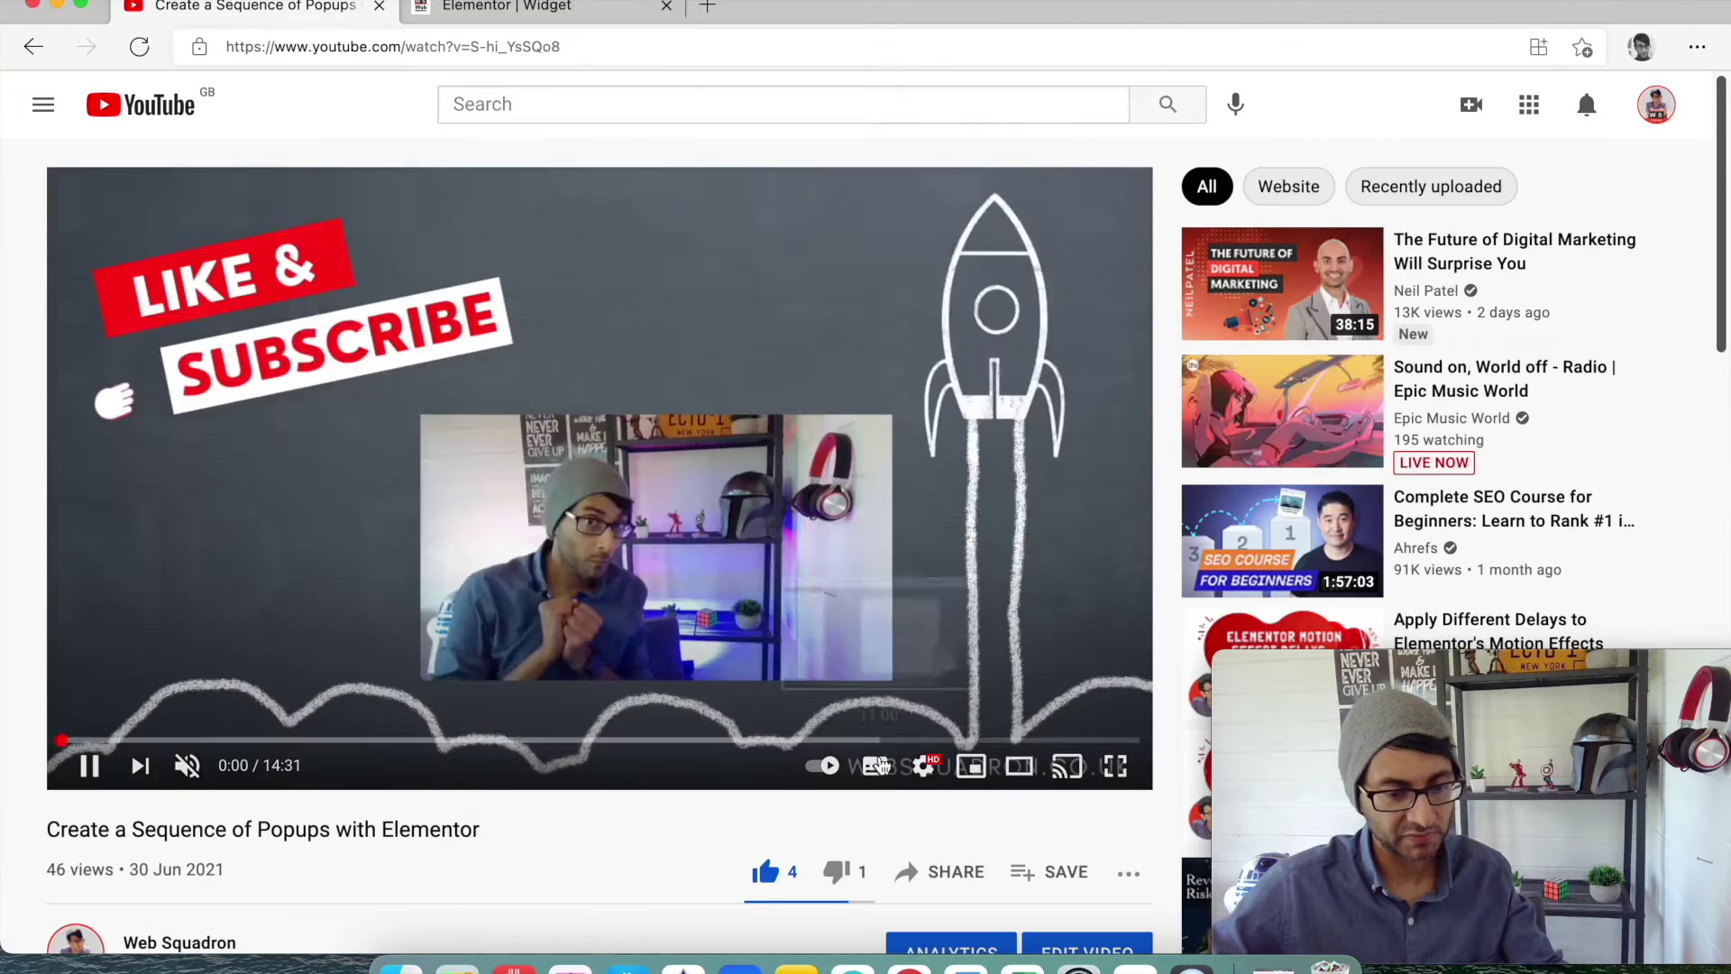
left_click(610, 52)
key("super+c")
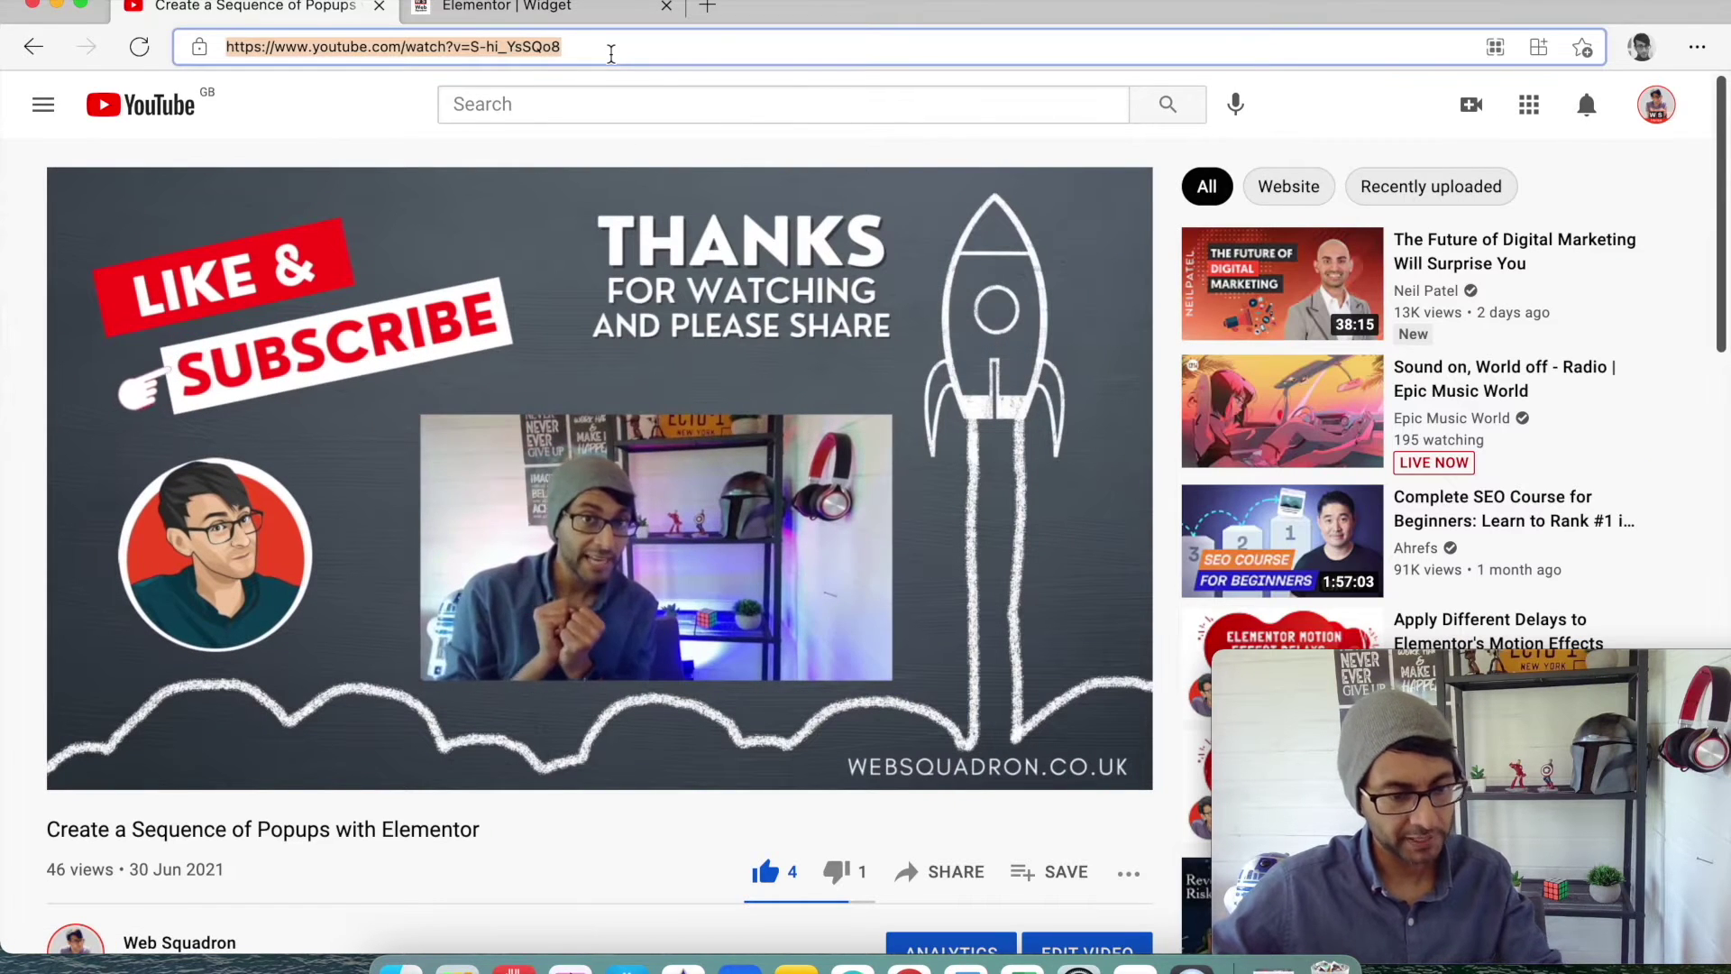
Step: Replace the video Link with the popups video URL and preview it playing
left_click(574, 13)
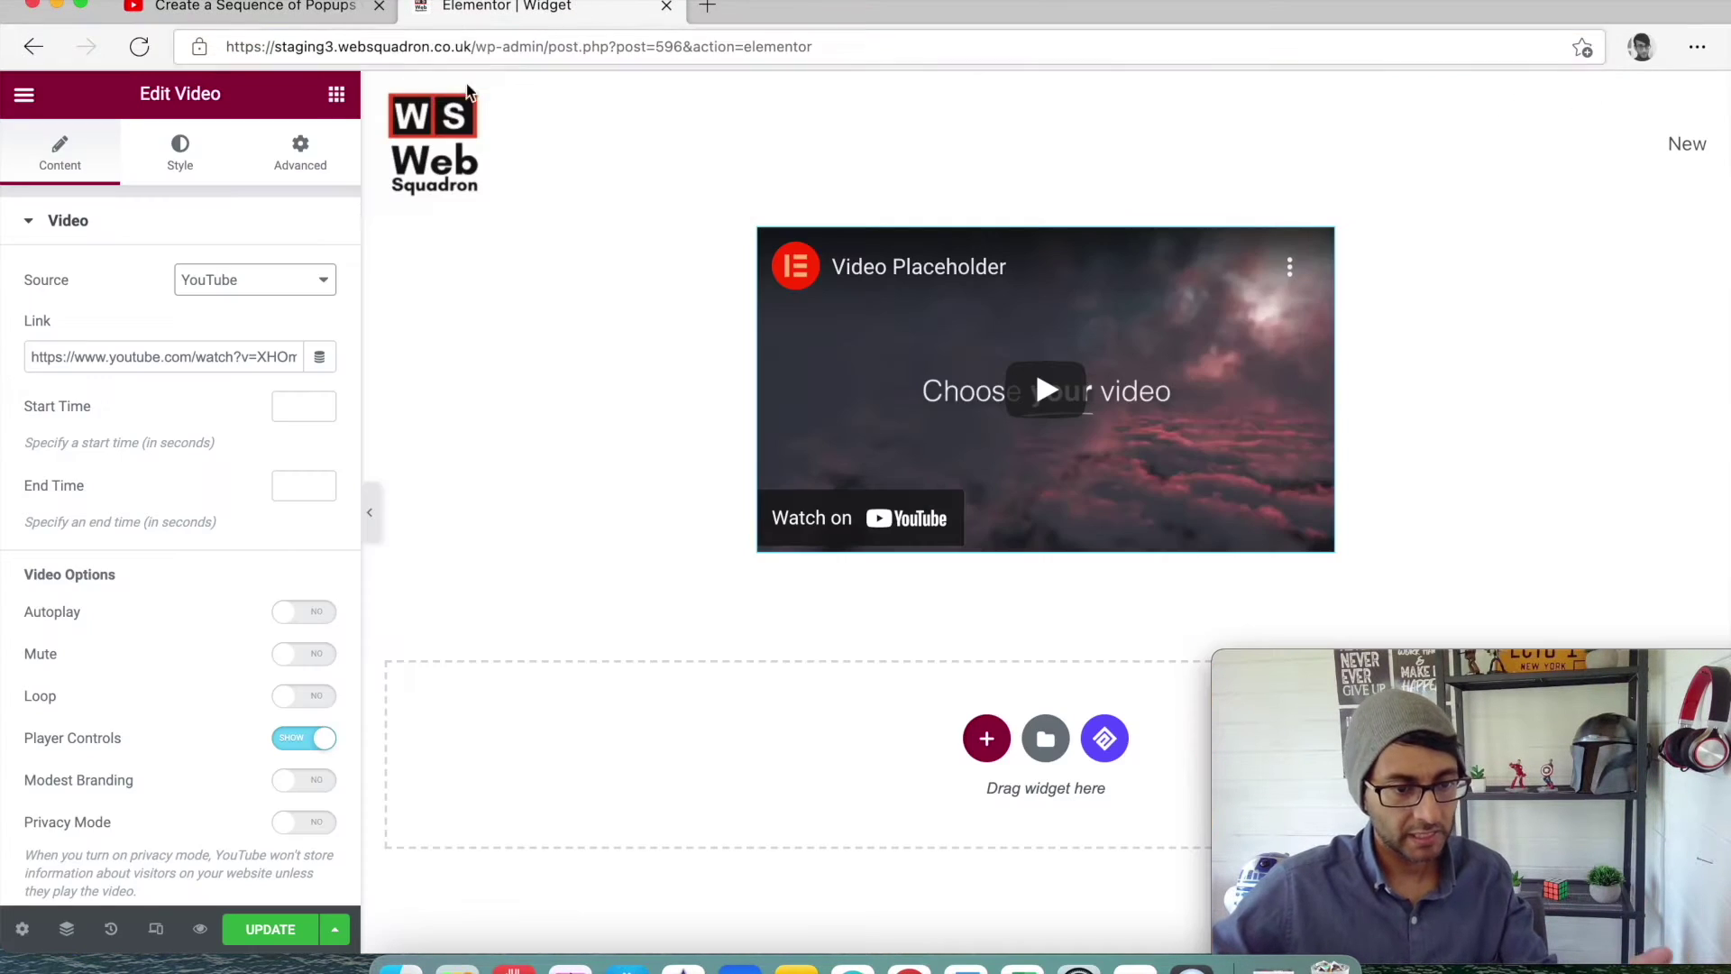
triple_click(258, 361)
key("BackSpace")
key("super+v")
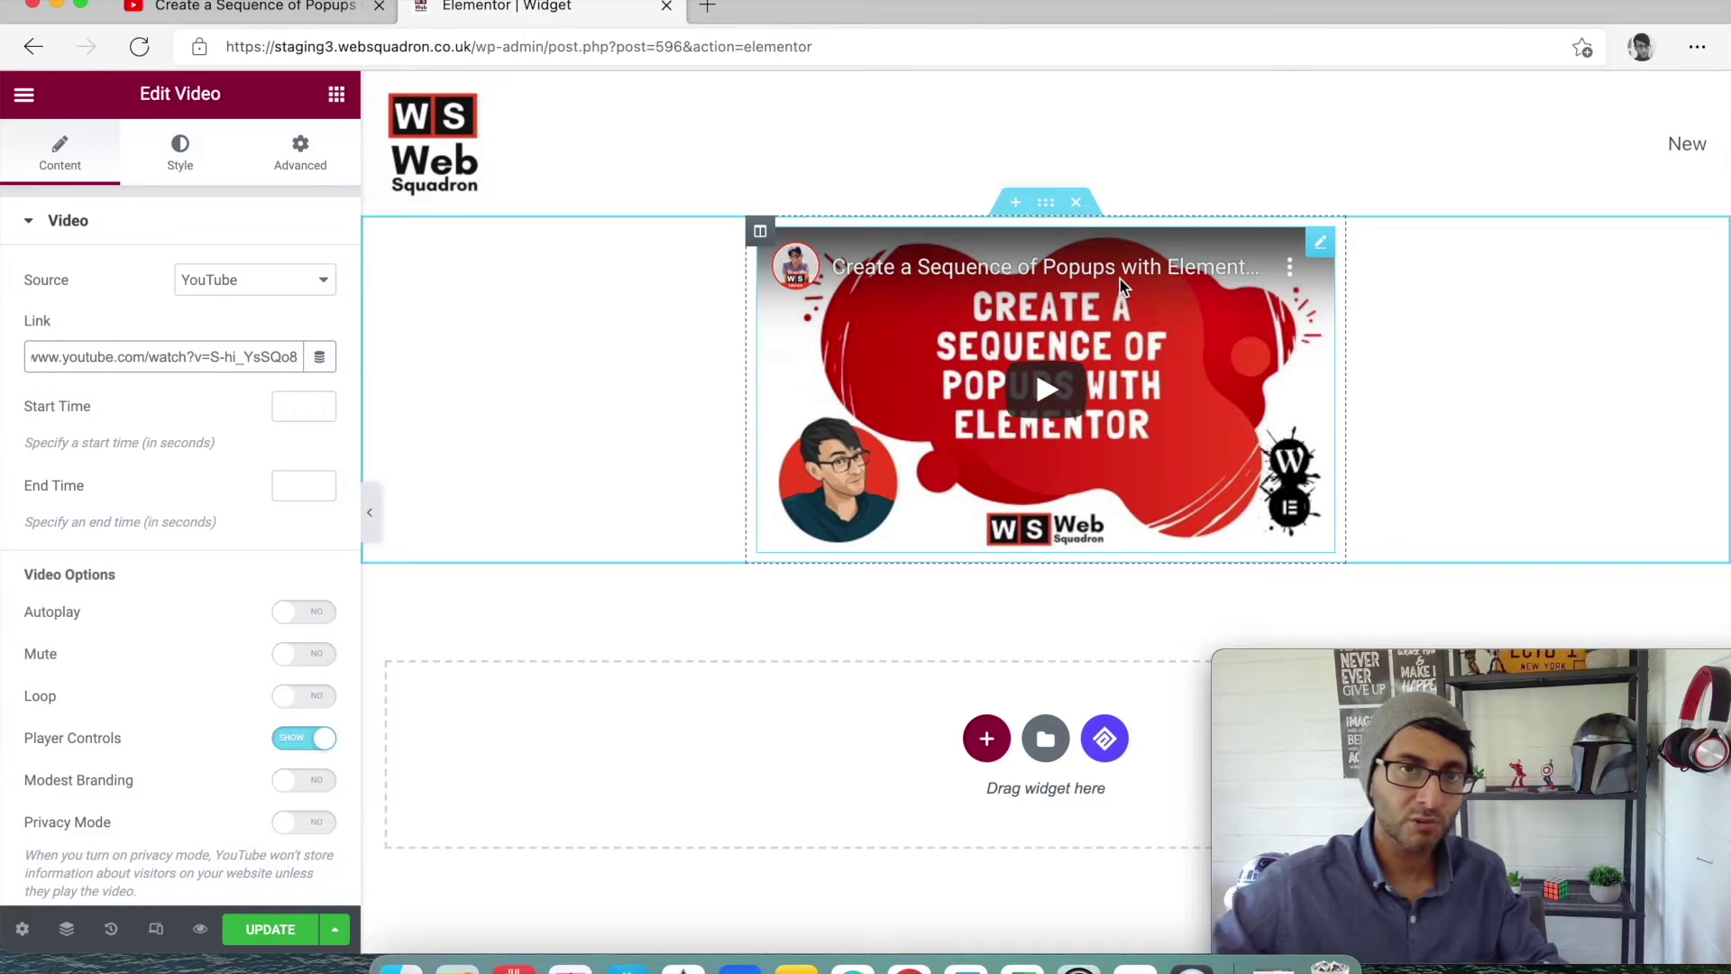
double_click(1034, 364)
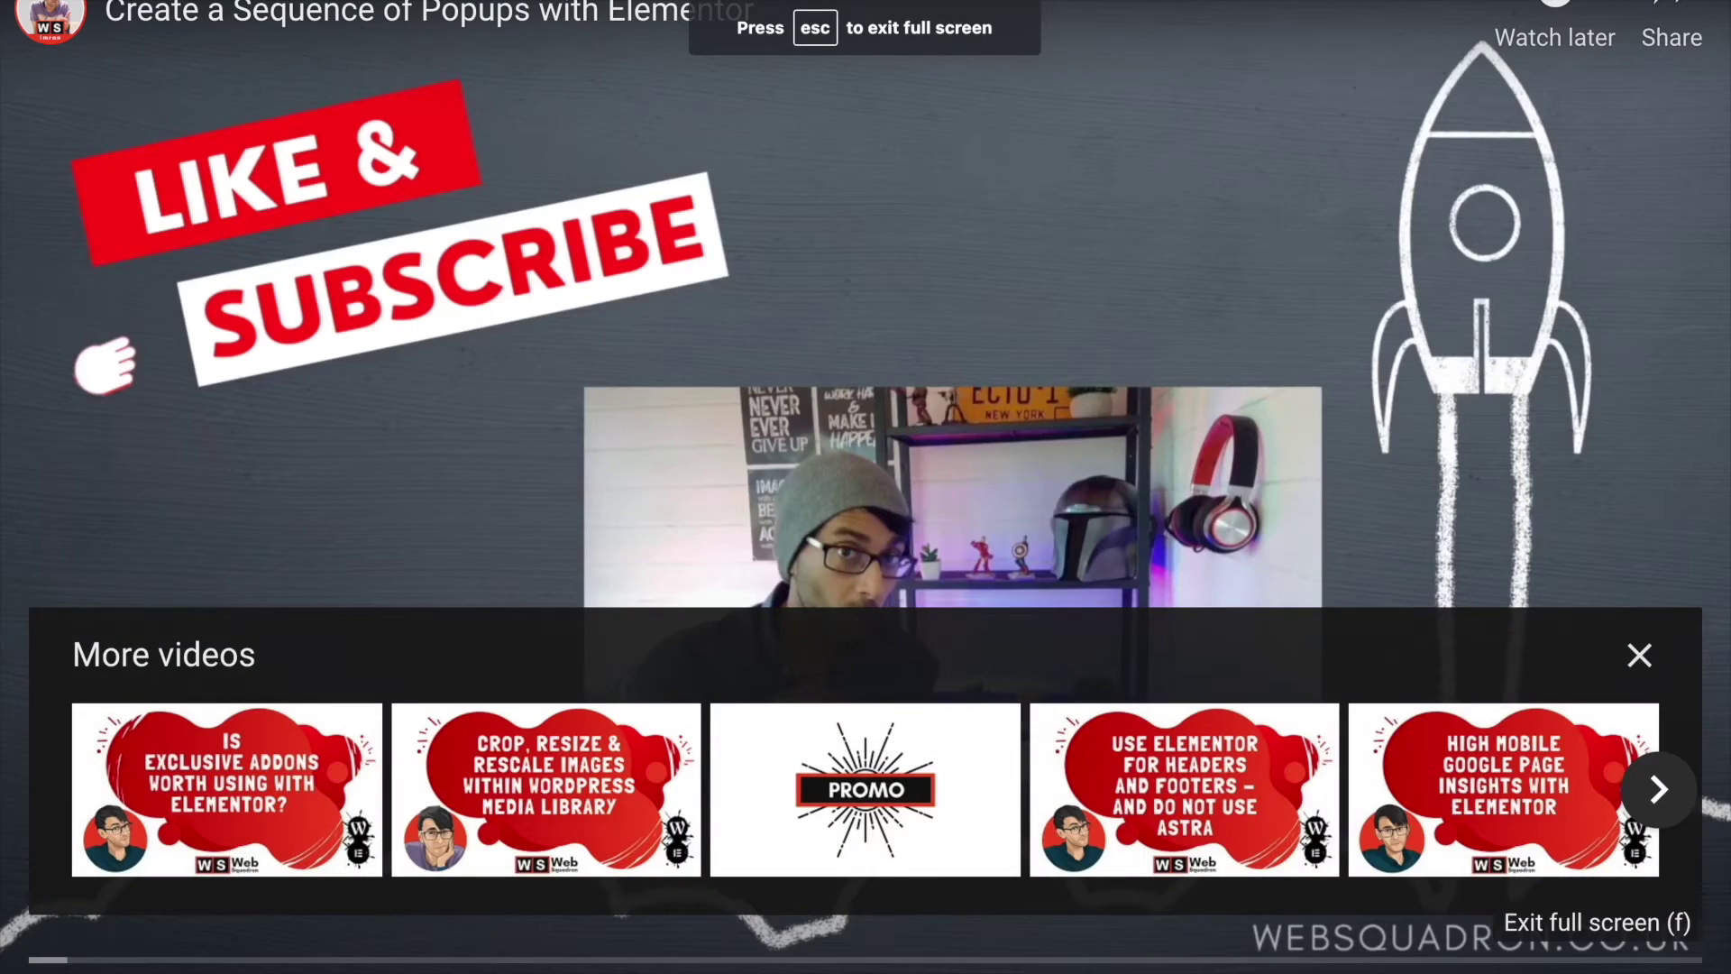
left_click(1678, 954)
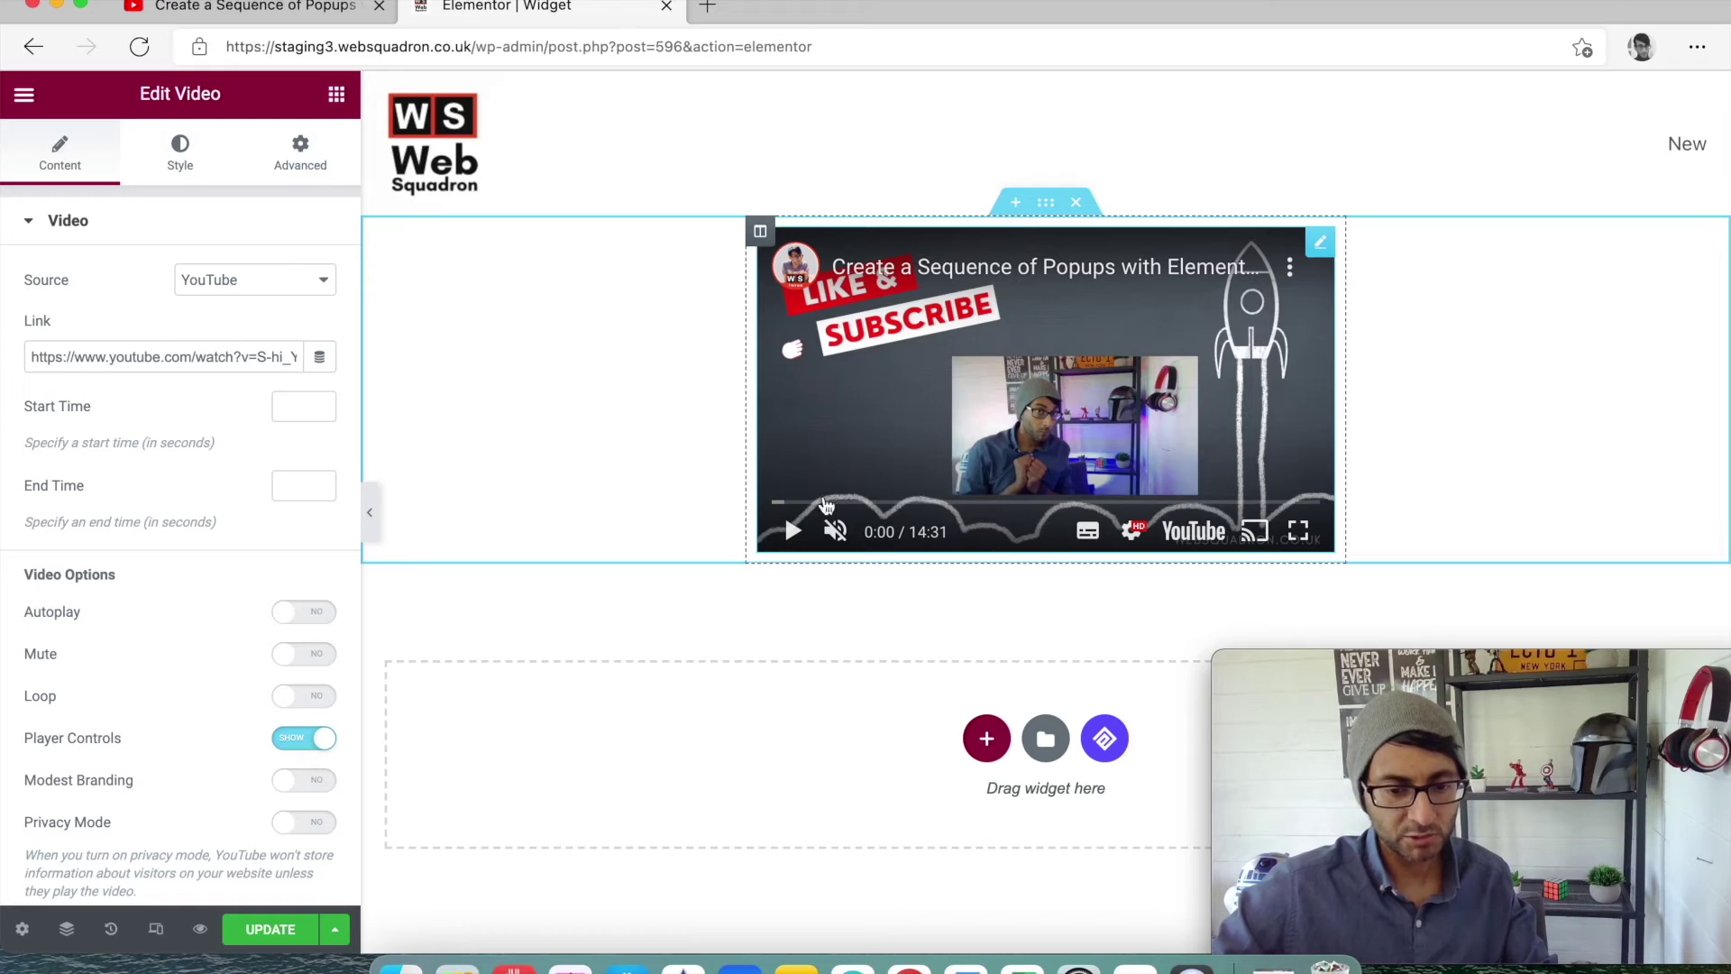
left_click(793, 531)
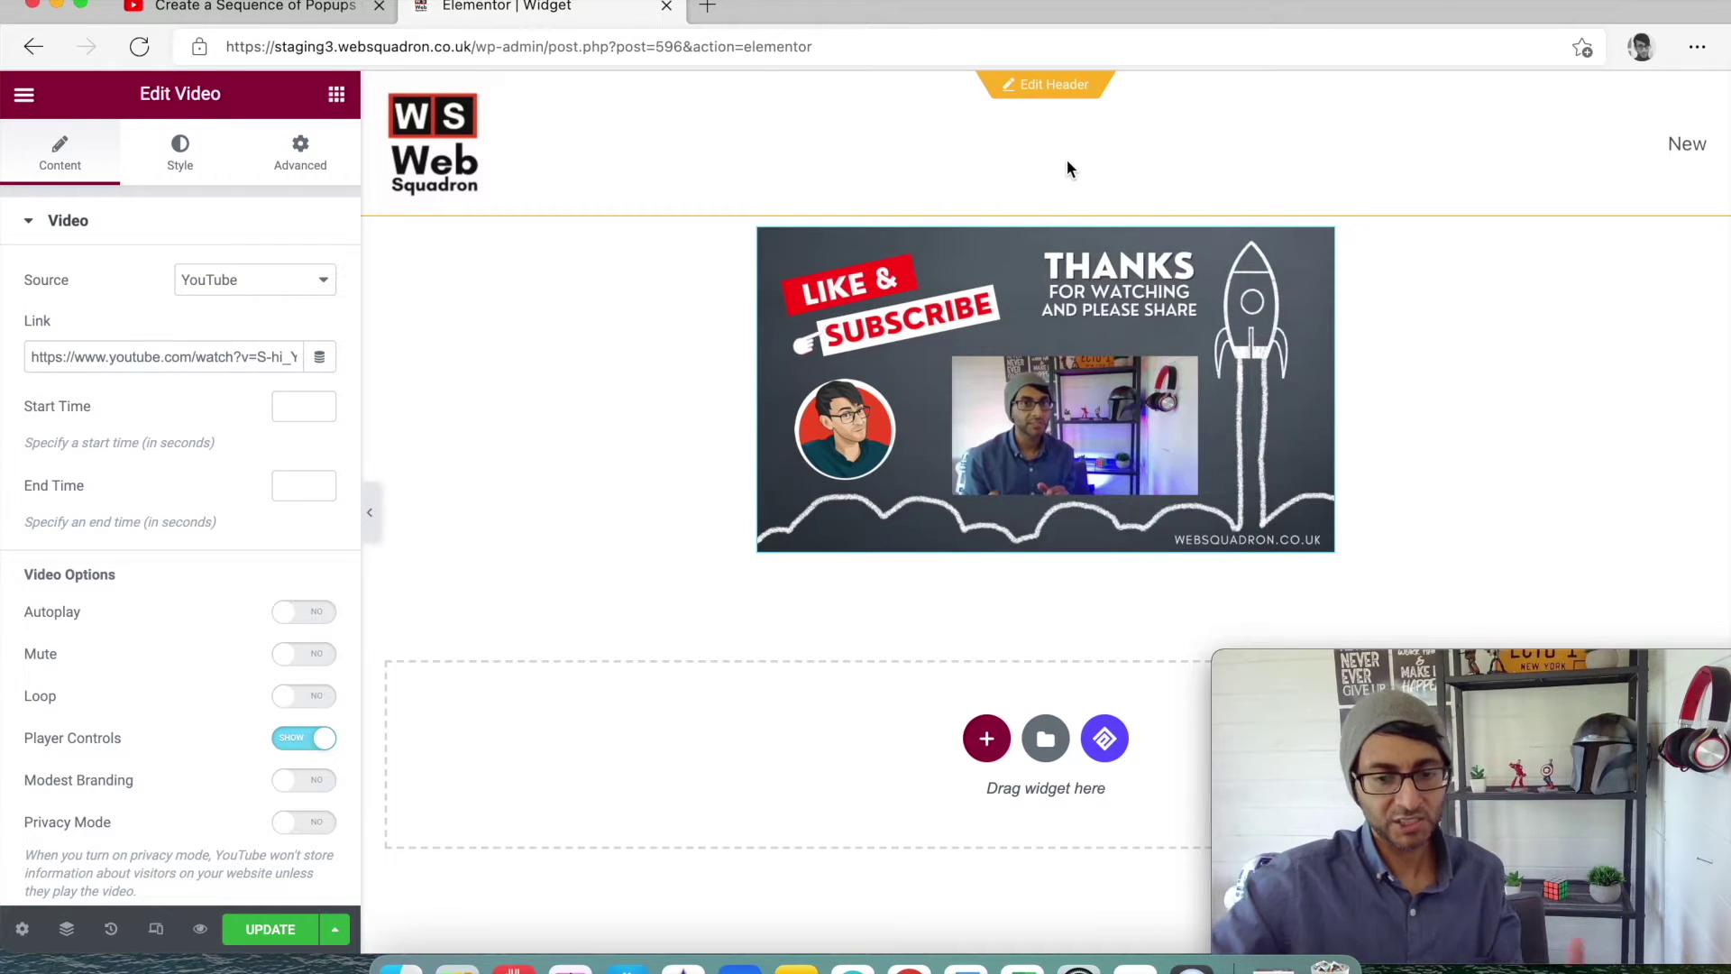
Step: Change the video section's content width to 600
left_click(1045, 204)
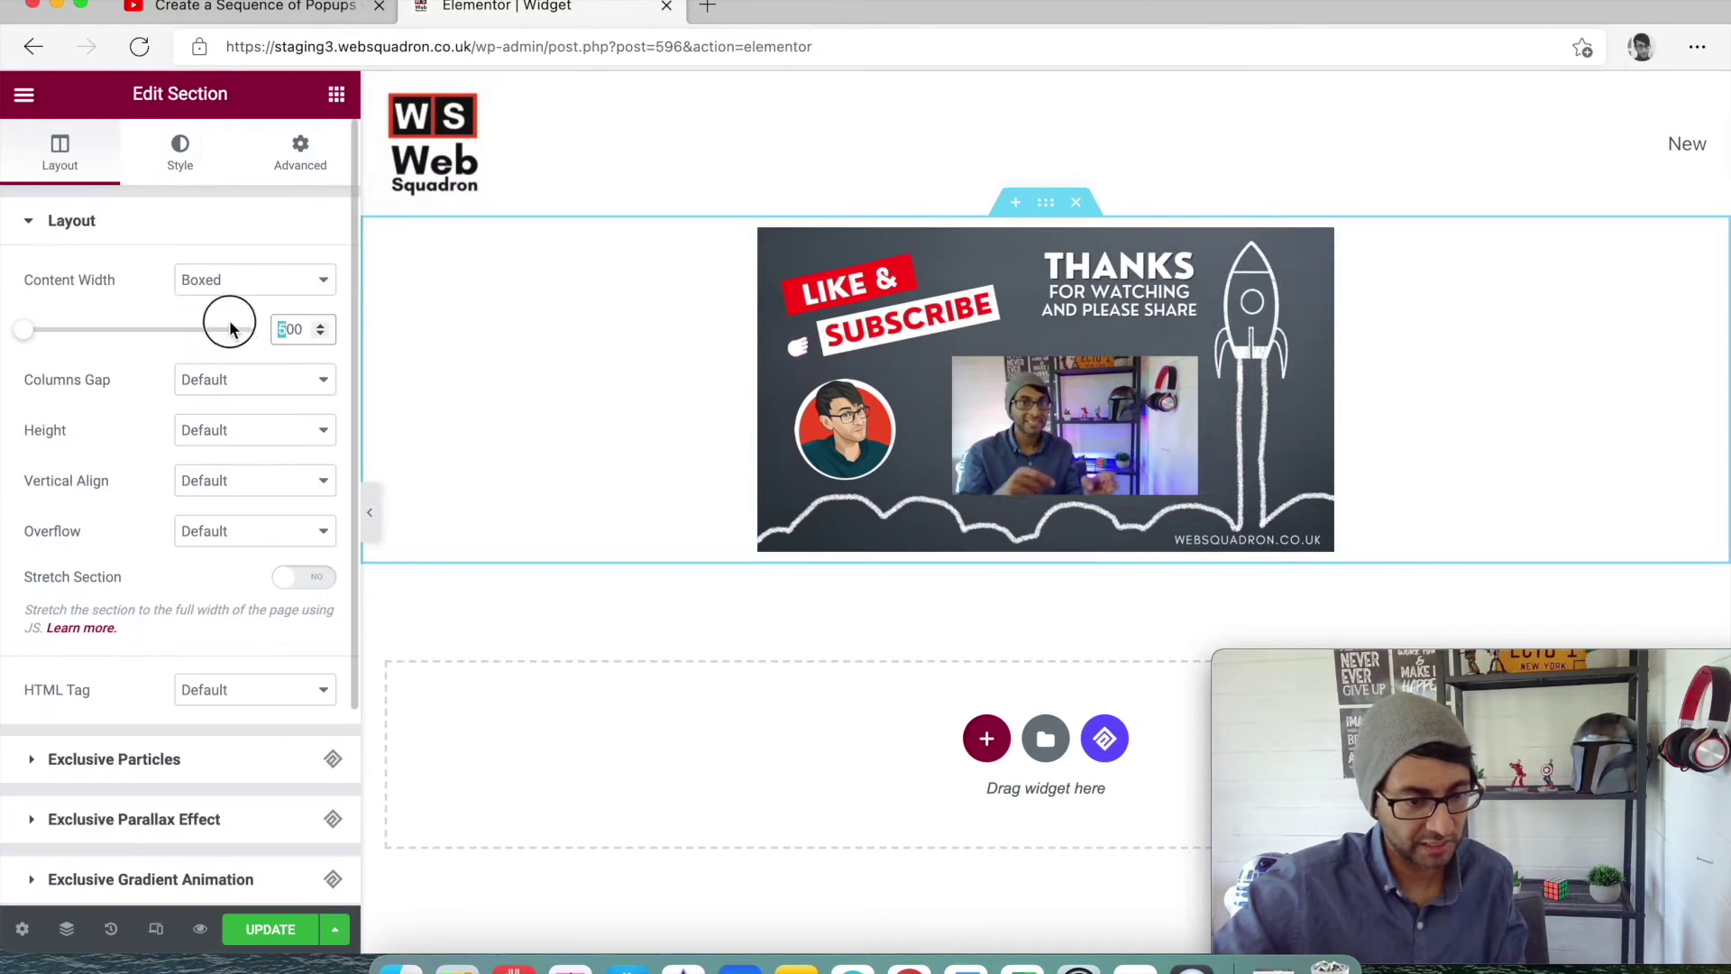
type("6")
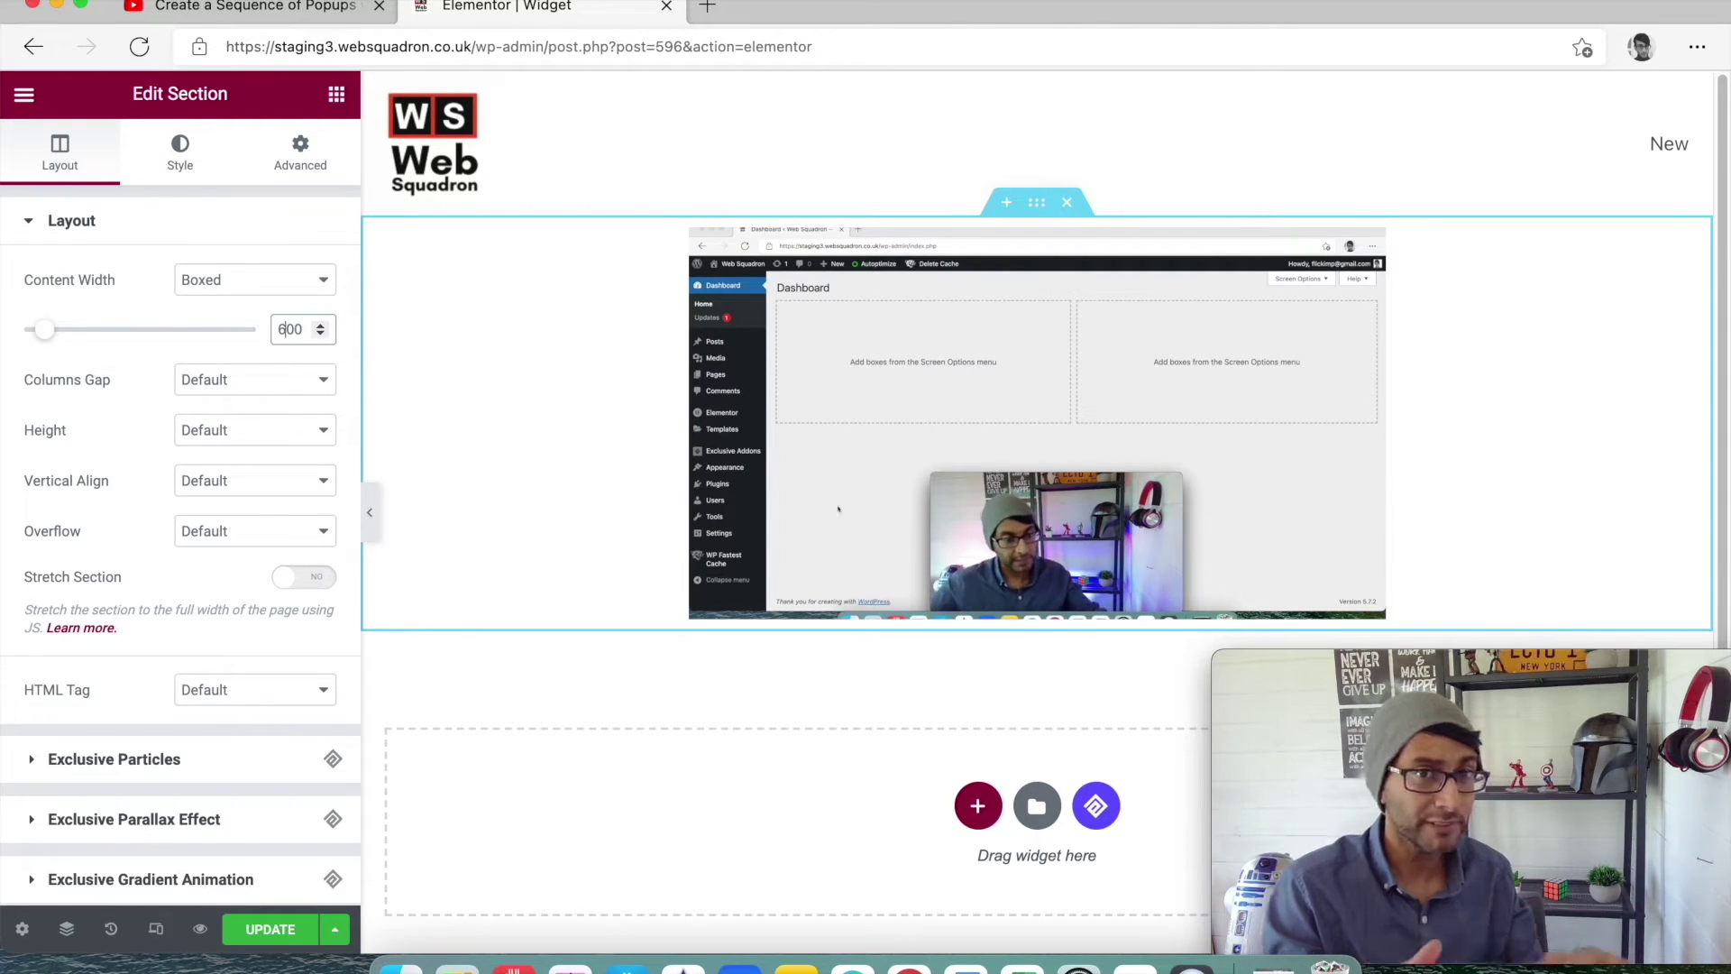
left_click(295, 11)
Step: Copy the popups video's iframe embed code from YouTube's Share > Embed dialog, then close it
scroll(854, 772, "down", 3)
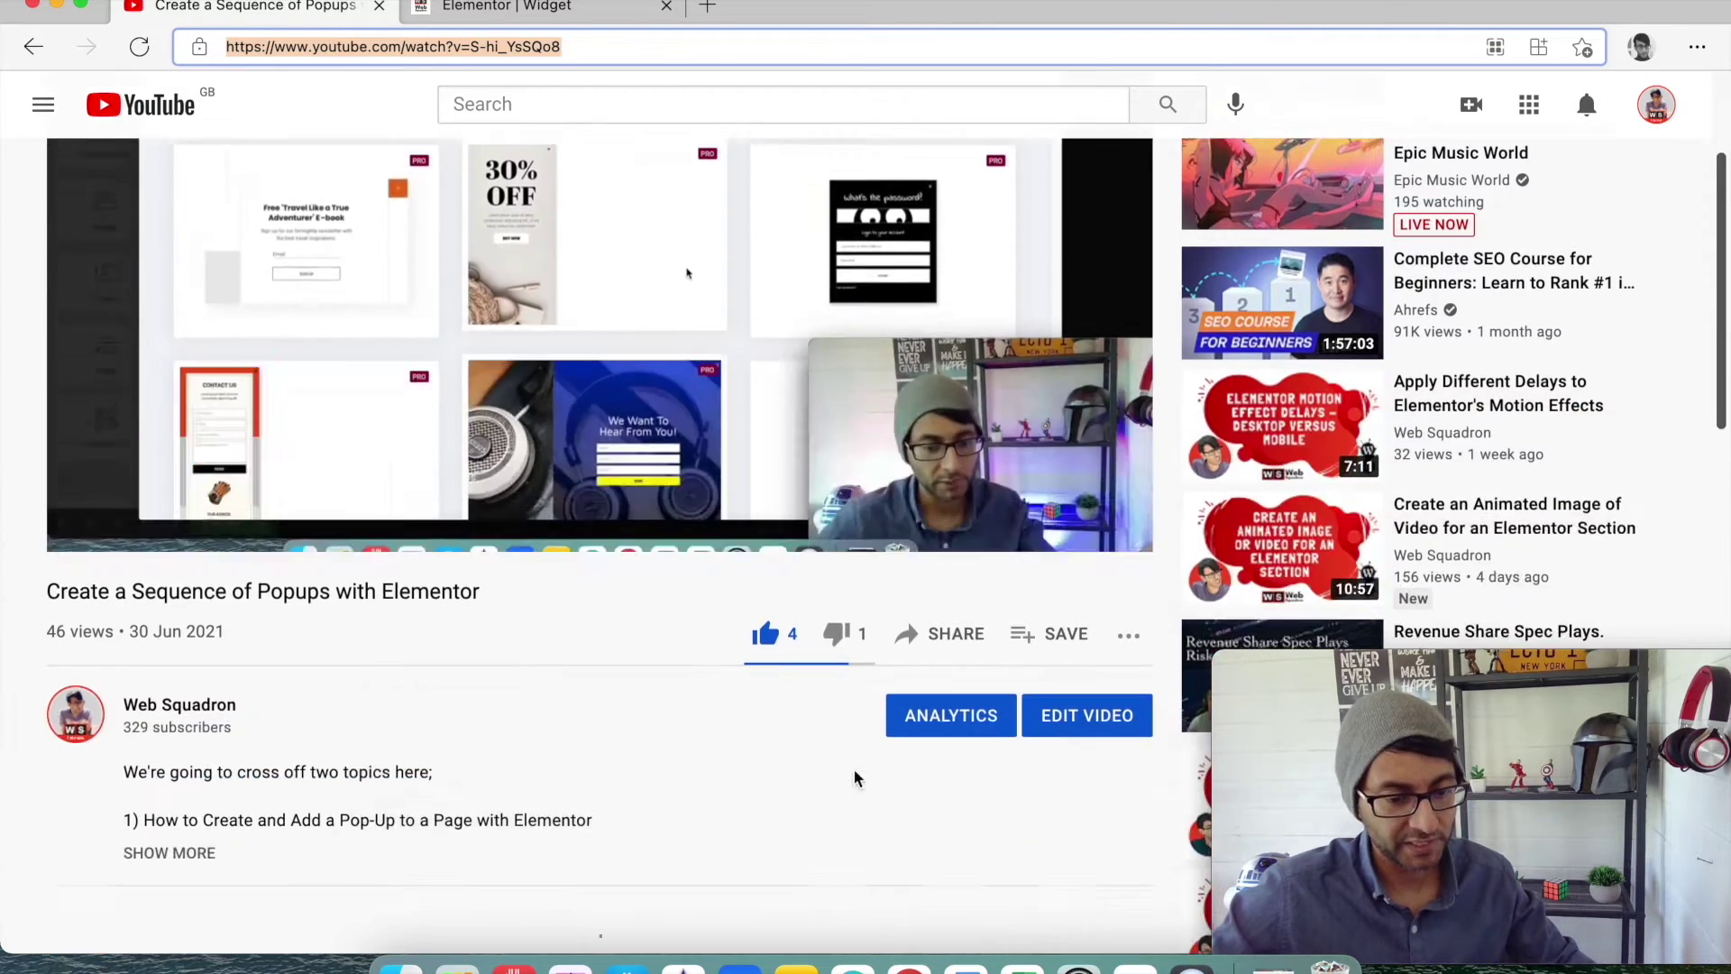
left_click(951, 634)
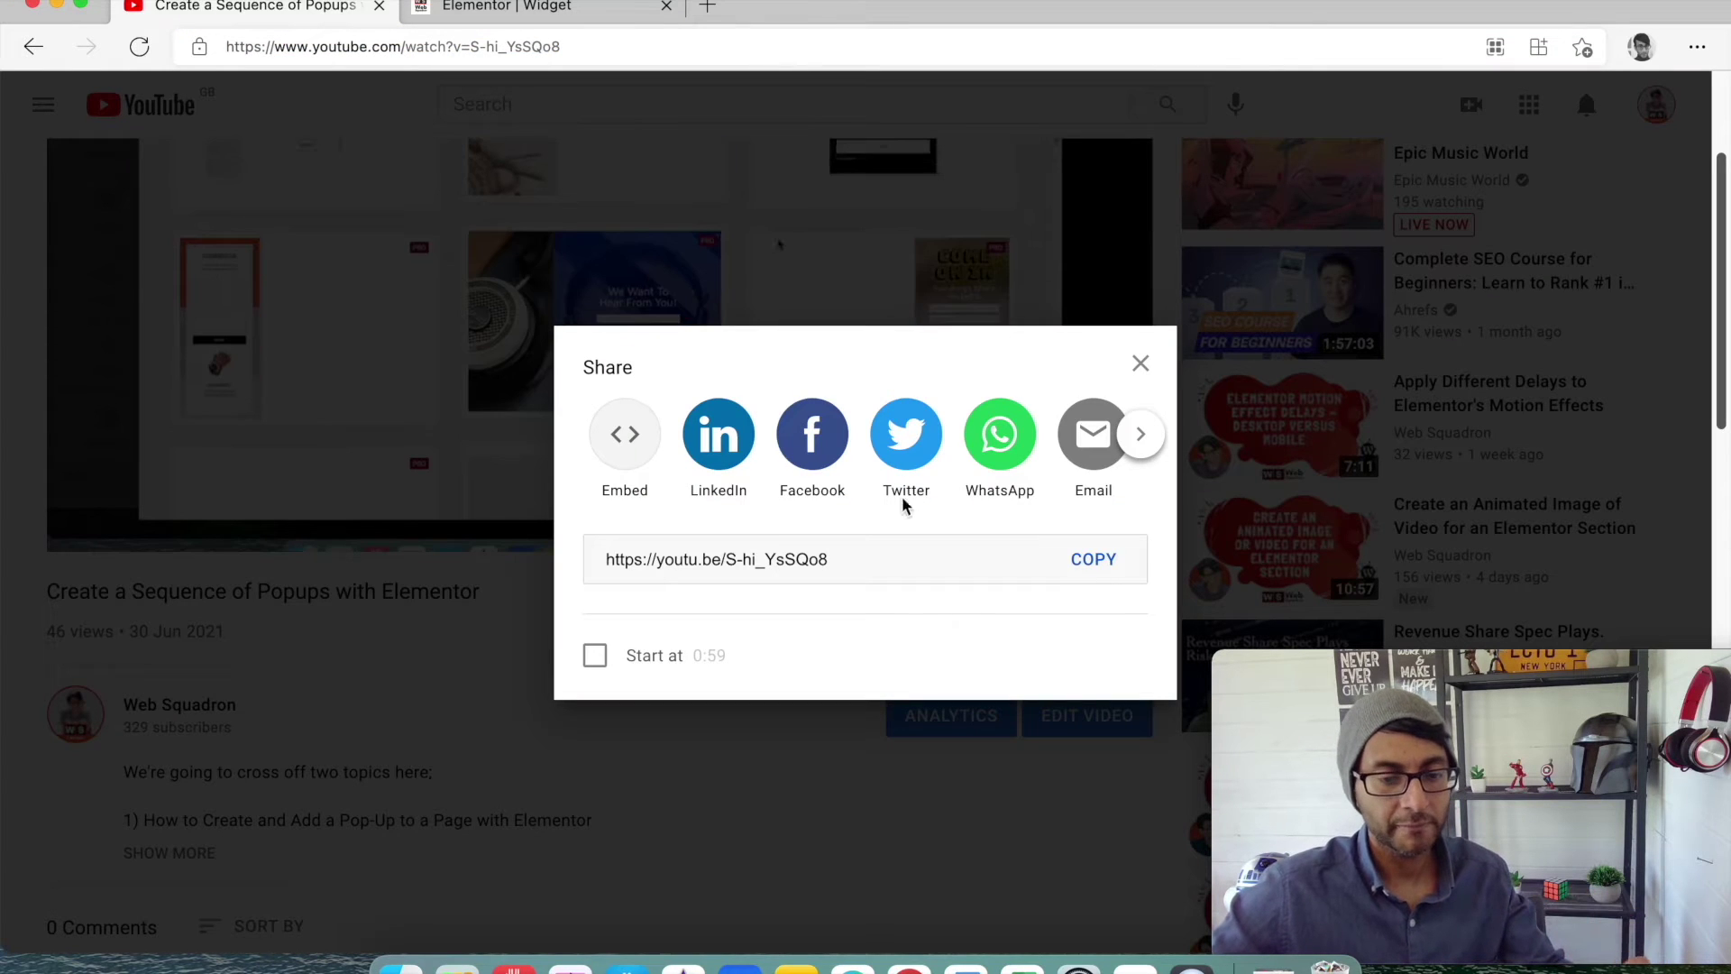
left_click(630, 438)
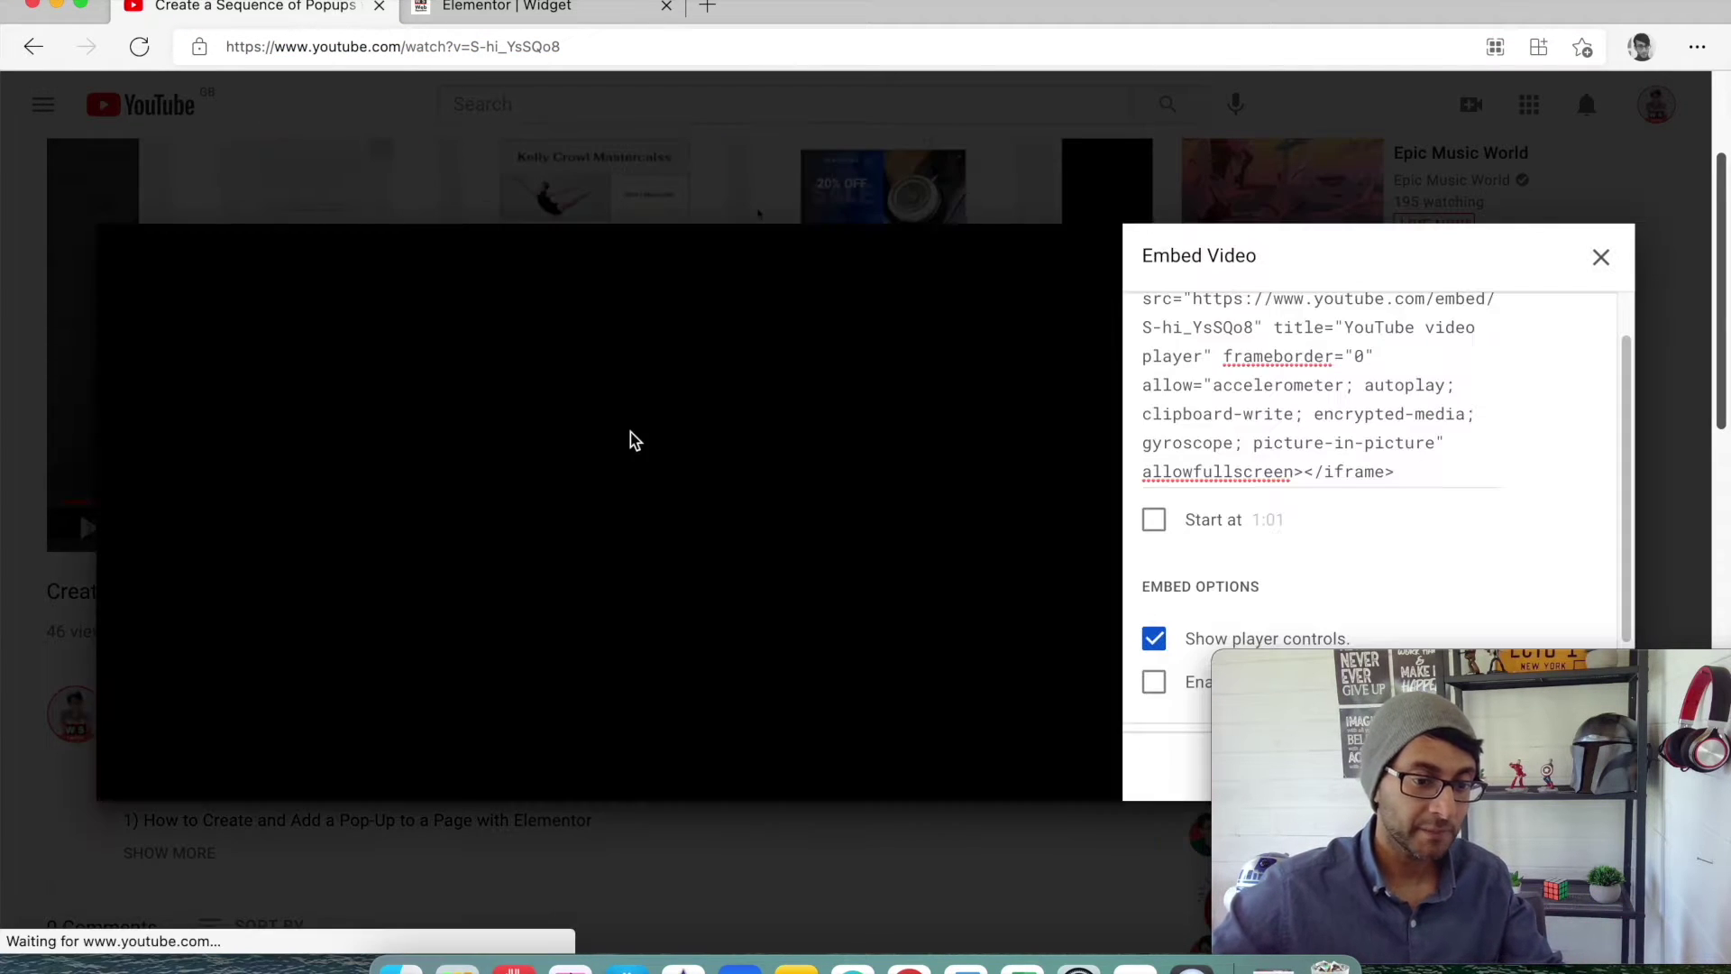
scroll(1322, 456, "up", 2)
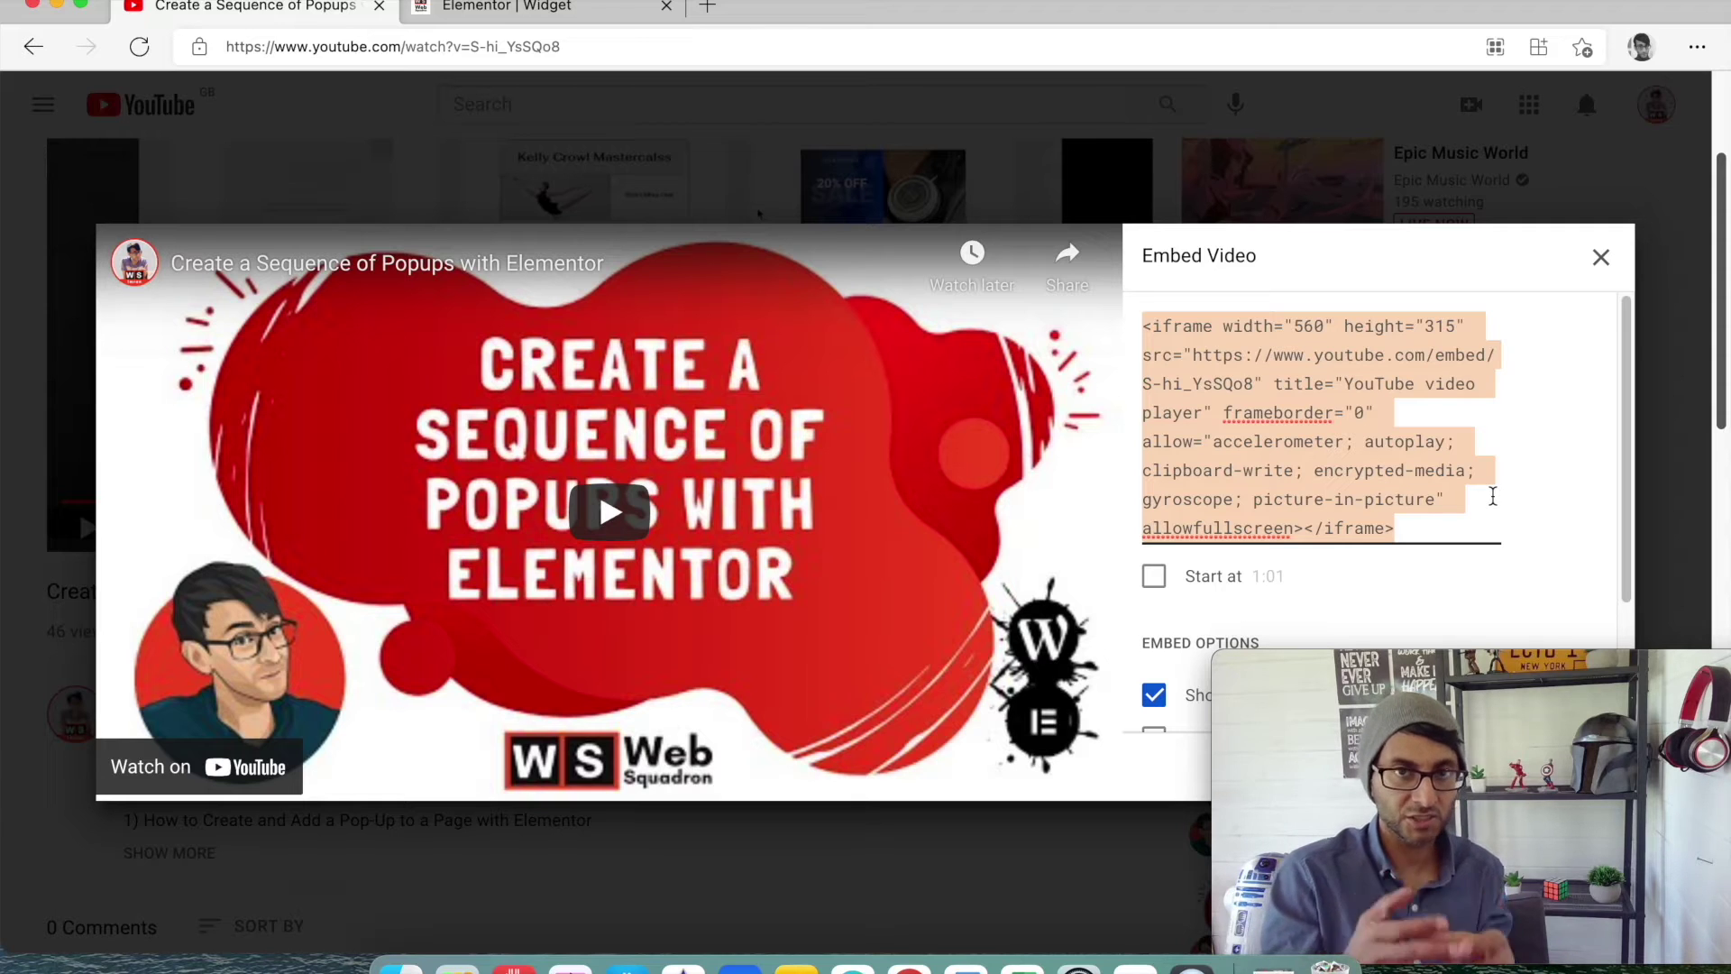
scroll(1442, 469, "down", 5)
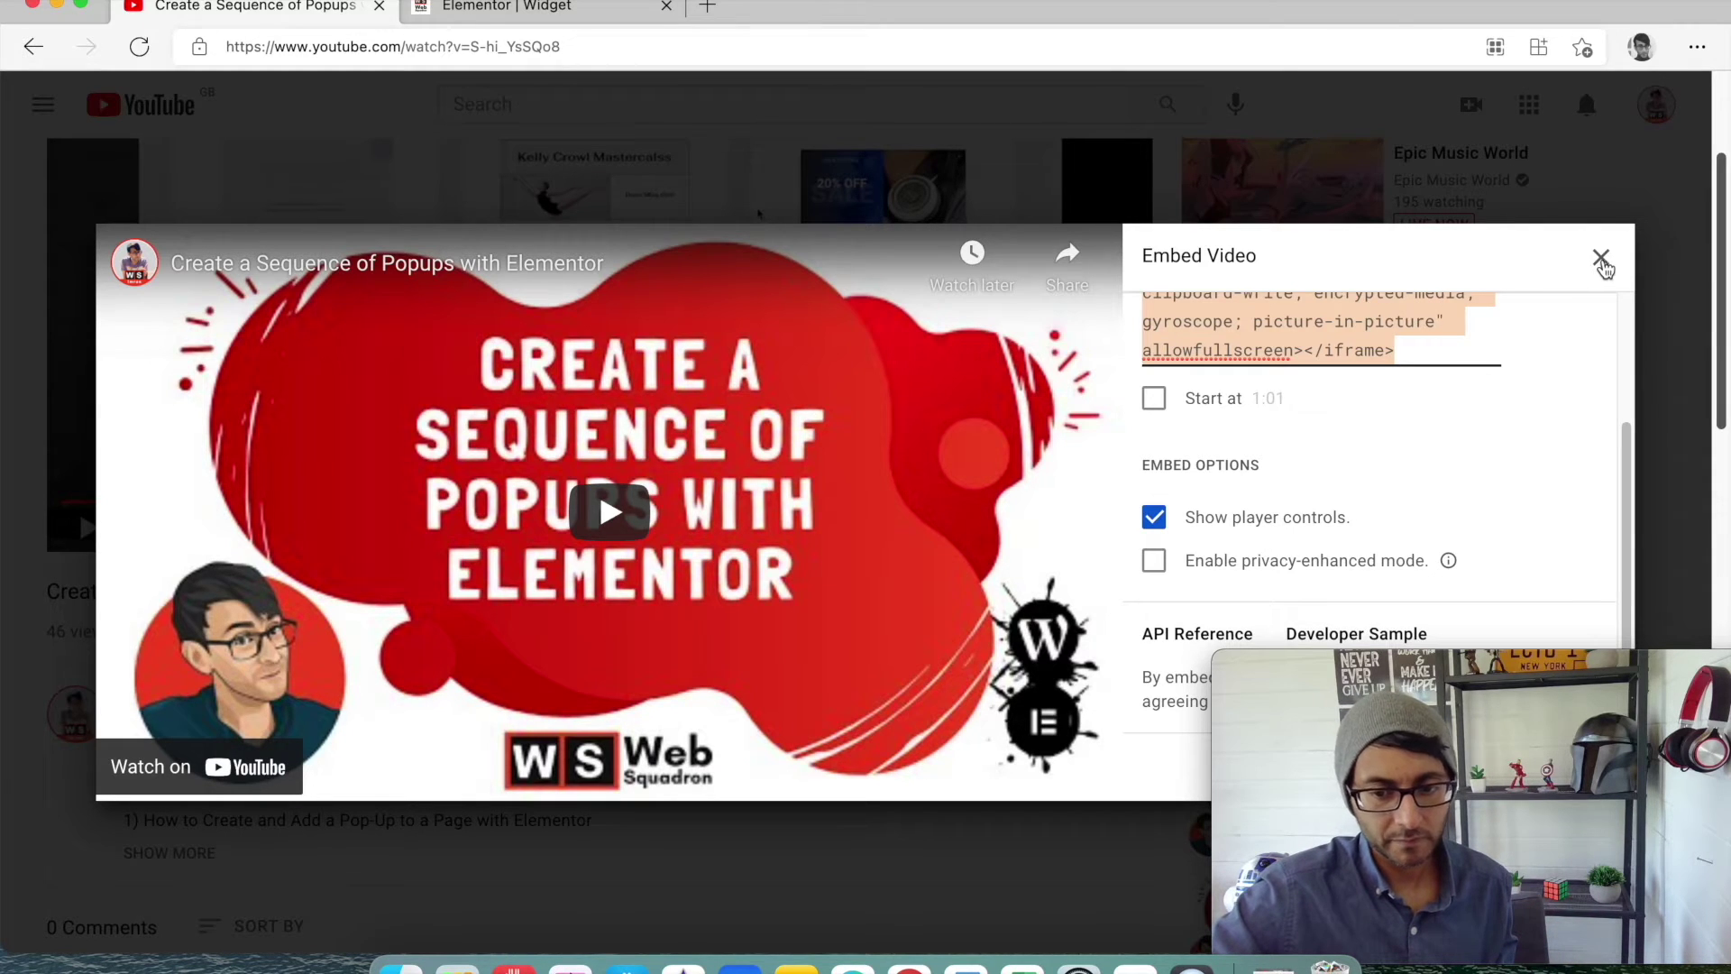
left_click(1601, 259)
left_click(523, 7)
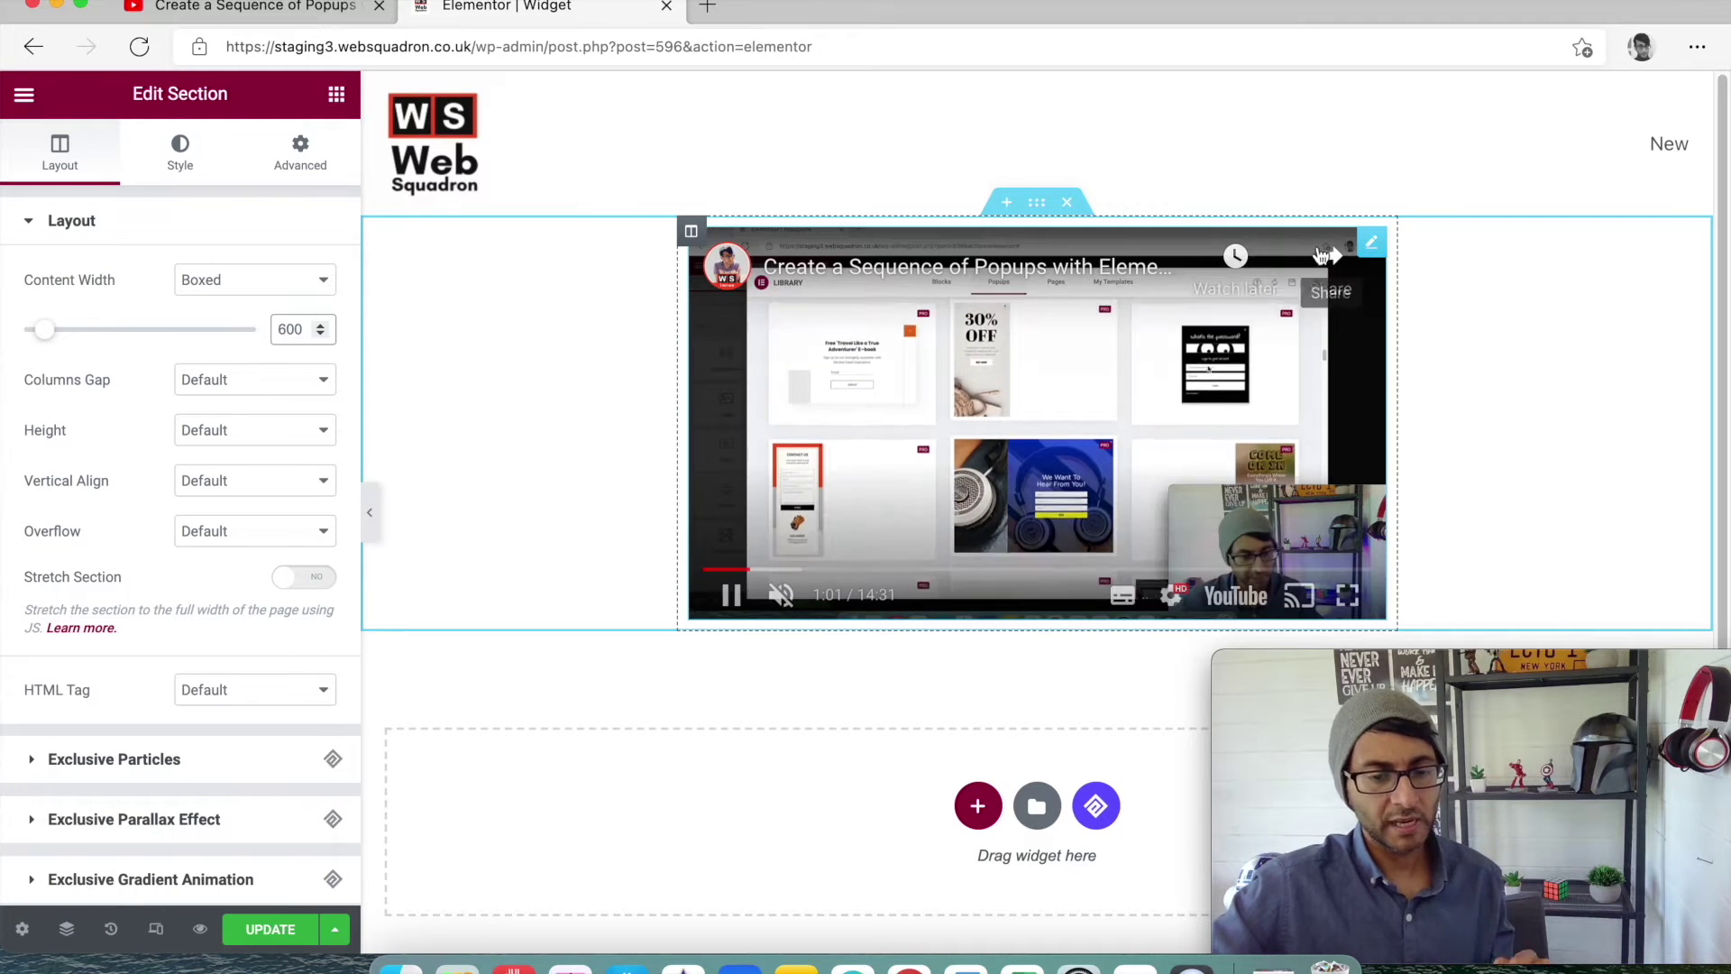
Step: Swap the Video widget for an HTML widget holding the pasted iframe code, selecting its embed URL
right_click(1377, 260)
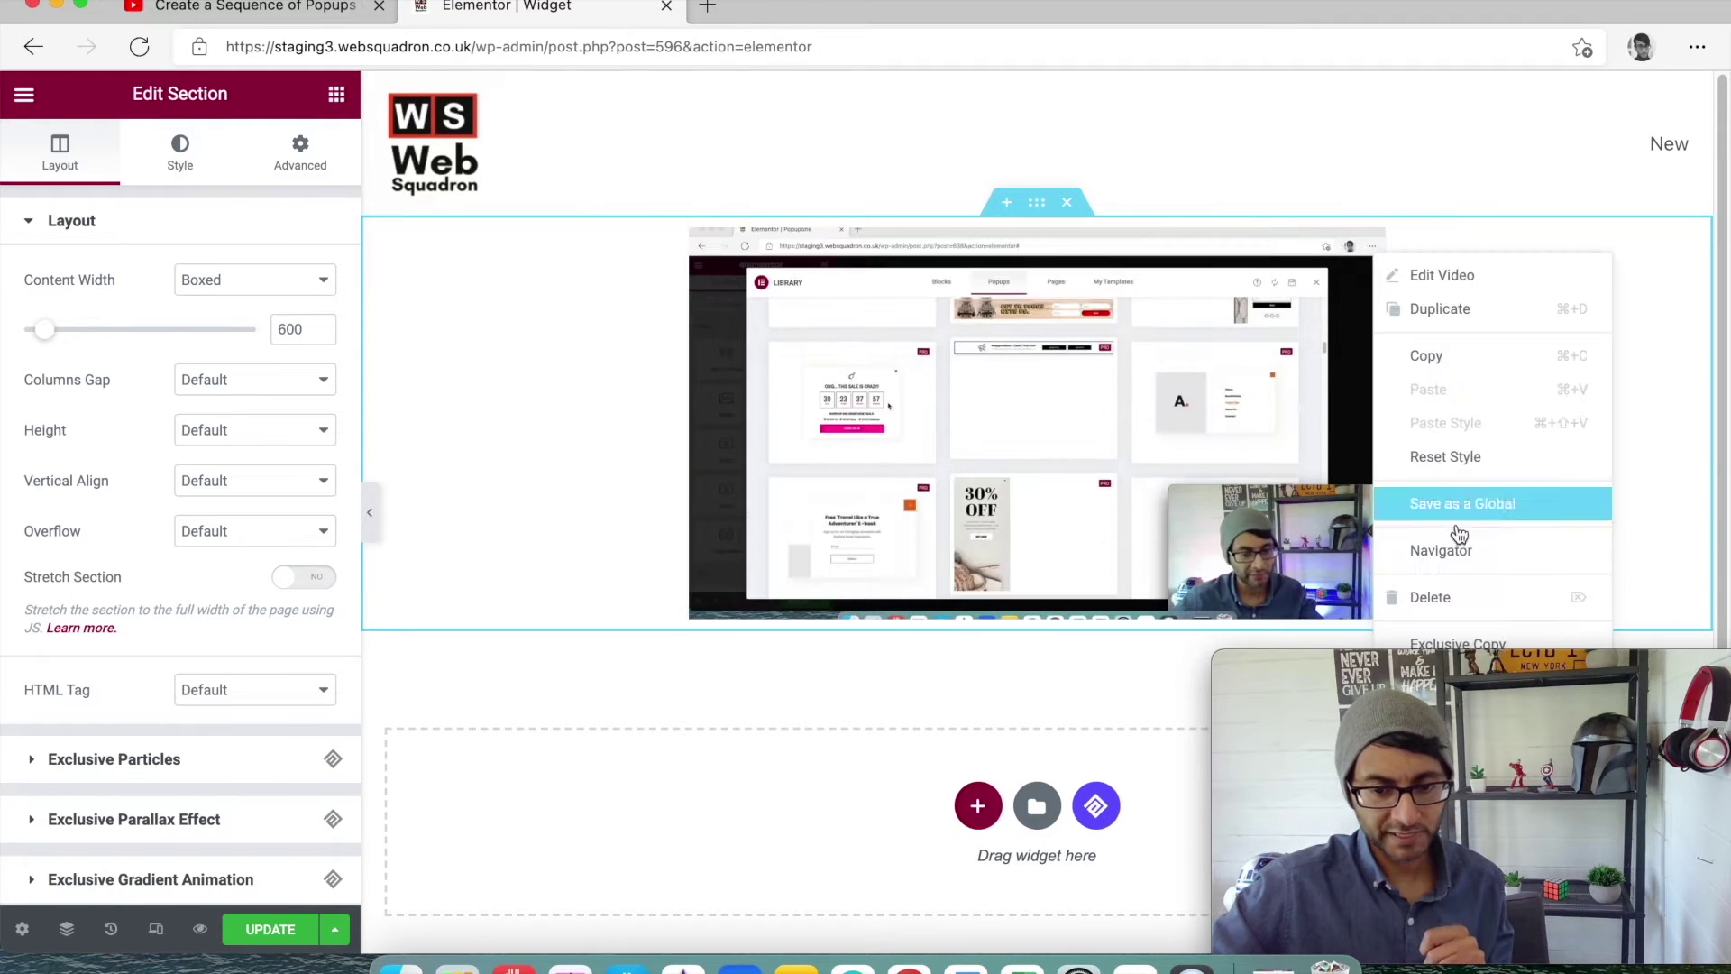
left_click(1465, 597)
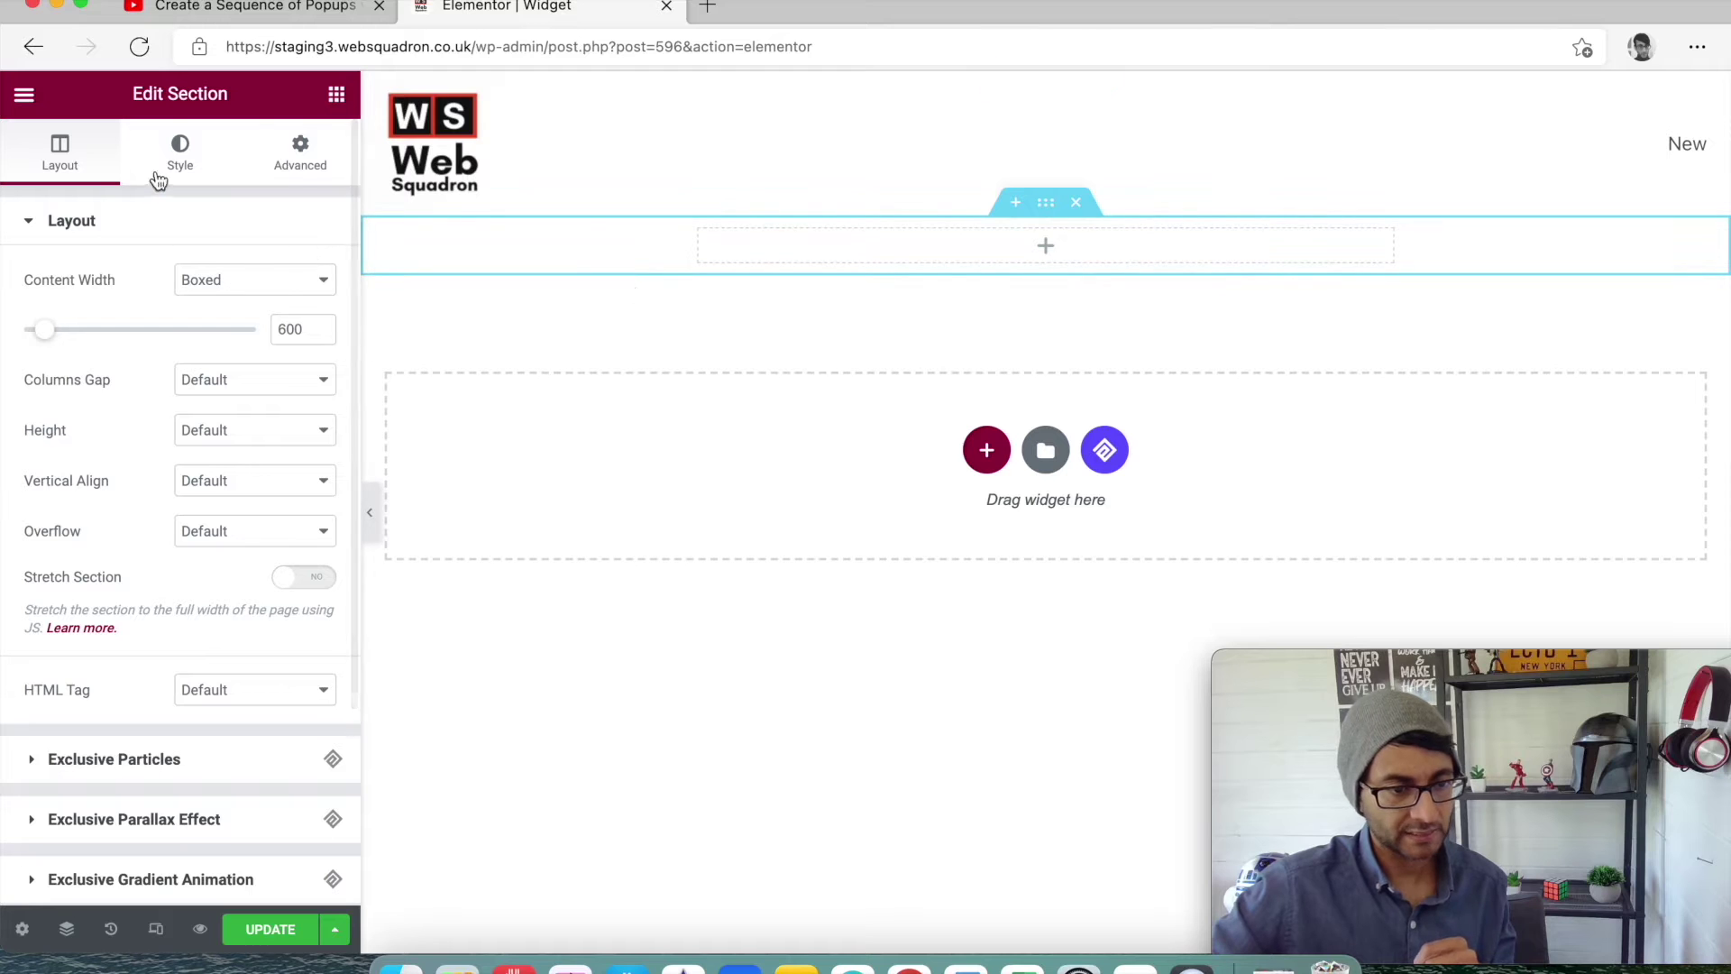
left_click(335, 94)
type("html")
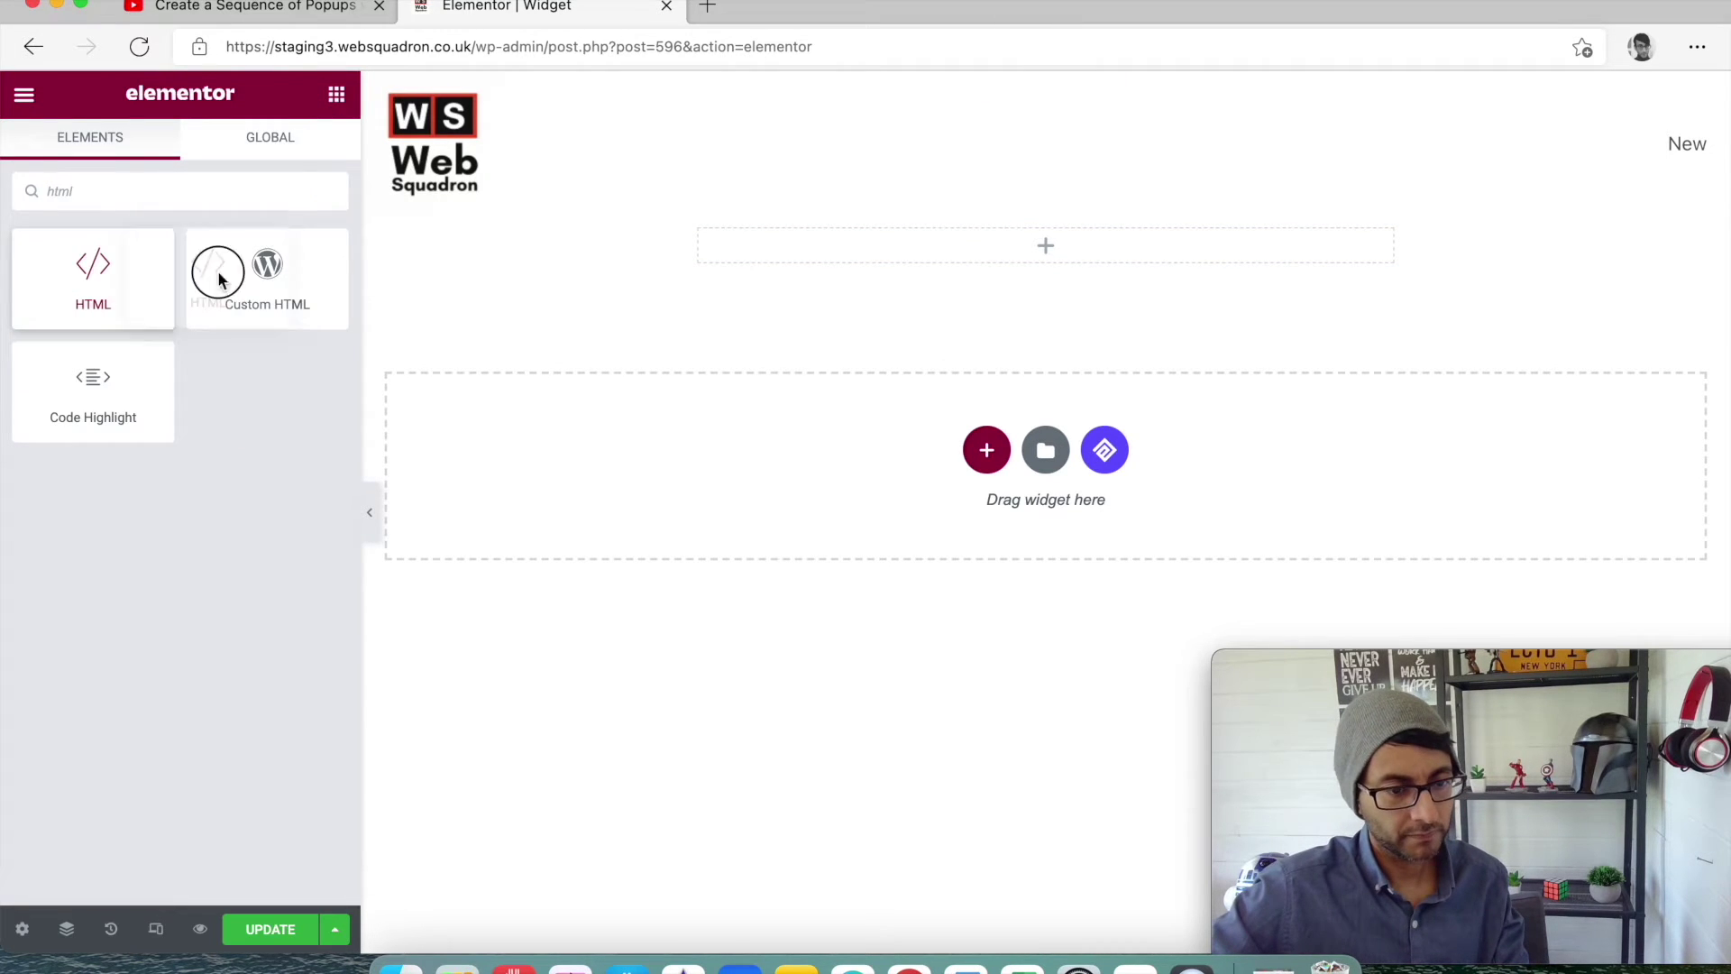
left_click_drag(218, 279, 1095, 243)
type("<iframe width=\"560\" height=\"315\" src=\"https://www.youtube.com/embed/S-hi_YsSQo8\" title=\"YouTube video player\" frameborder=\"0\" allow=\"accelerometer; autoplay; clipboard-write; encrypted-media; gyroscope; picture-in-picture\" allowfullscreen></iframe>")
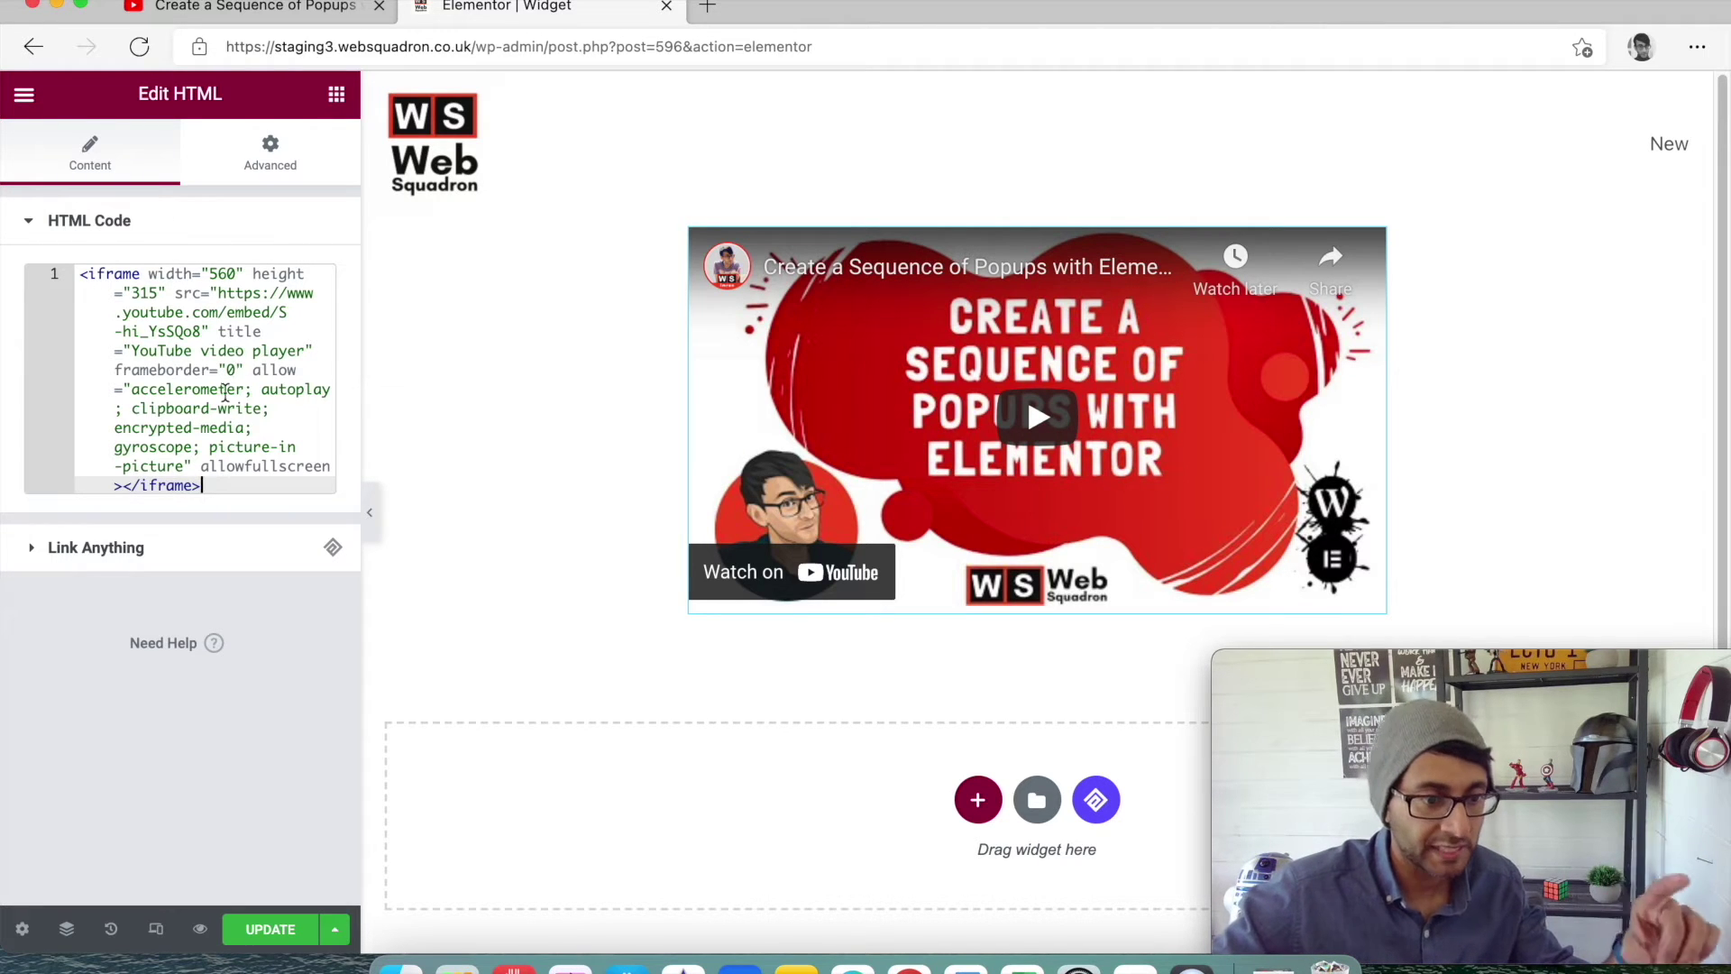
left_click_drag(219, 294, 234, 330)
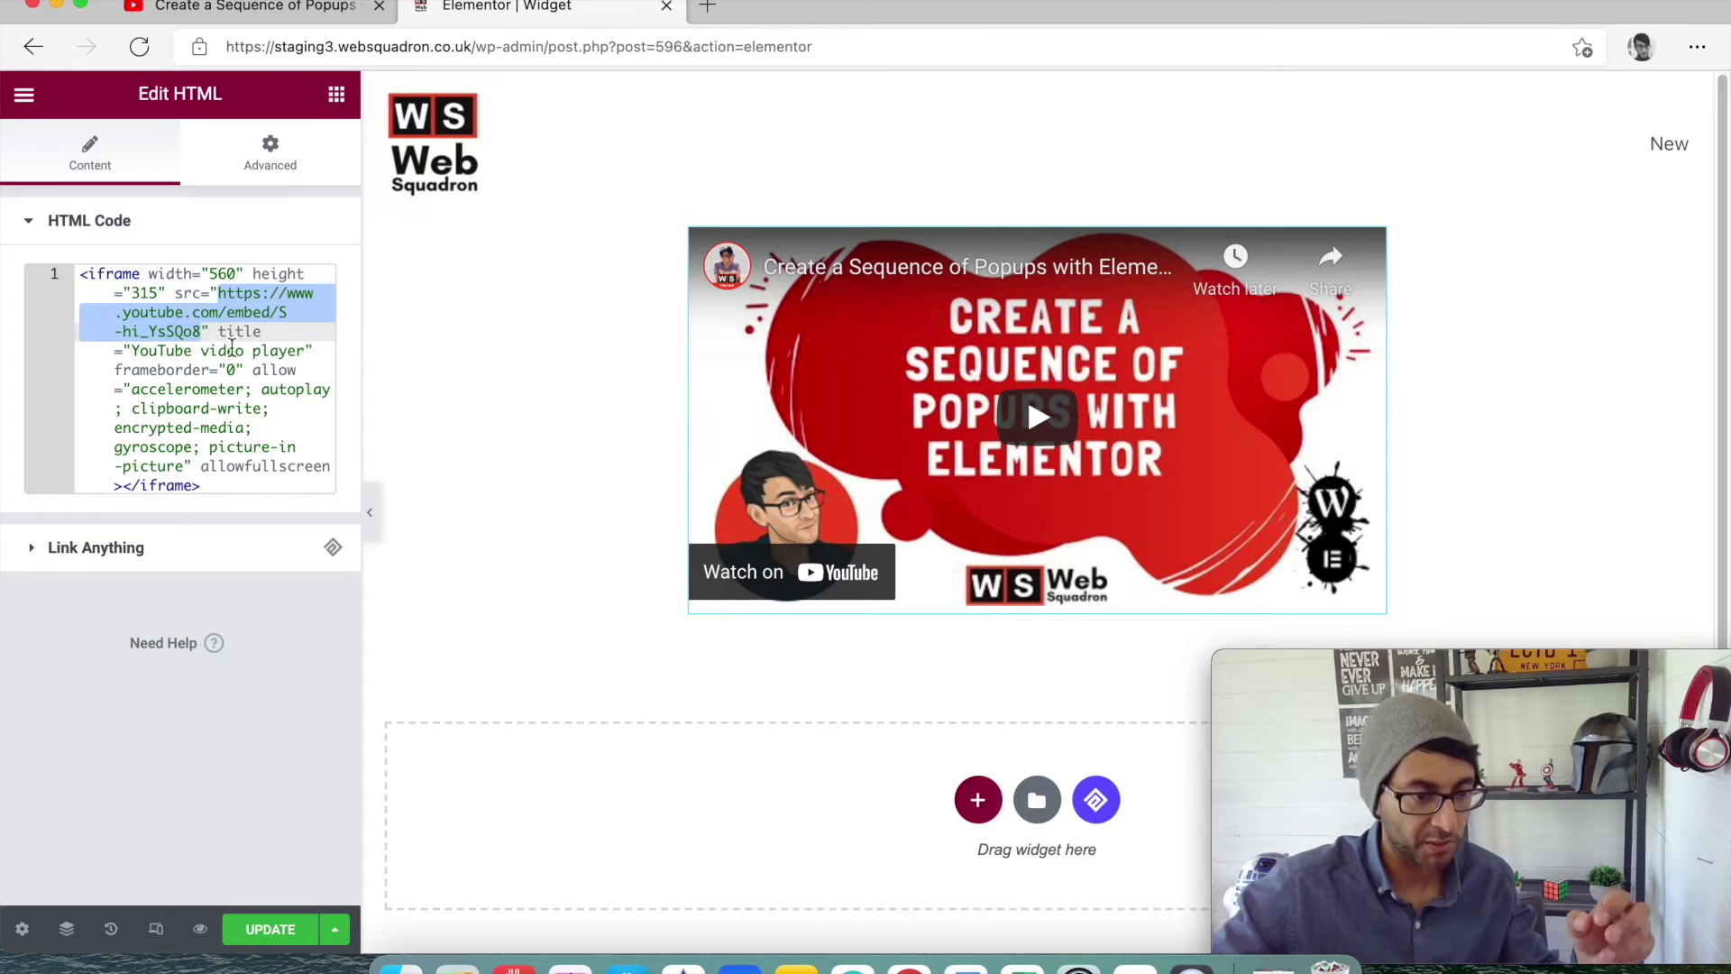
Step: Append ?showinfo=0 to the iframe's YouTube src URL and update the page
left_click(212, 331)
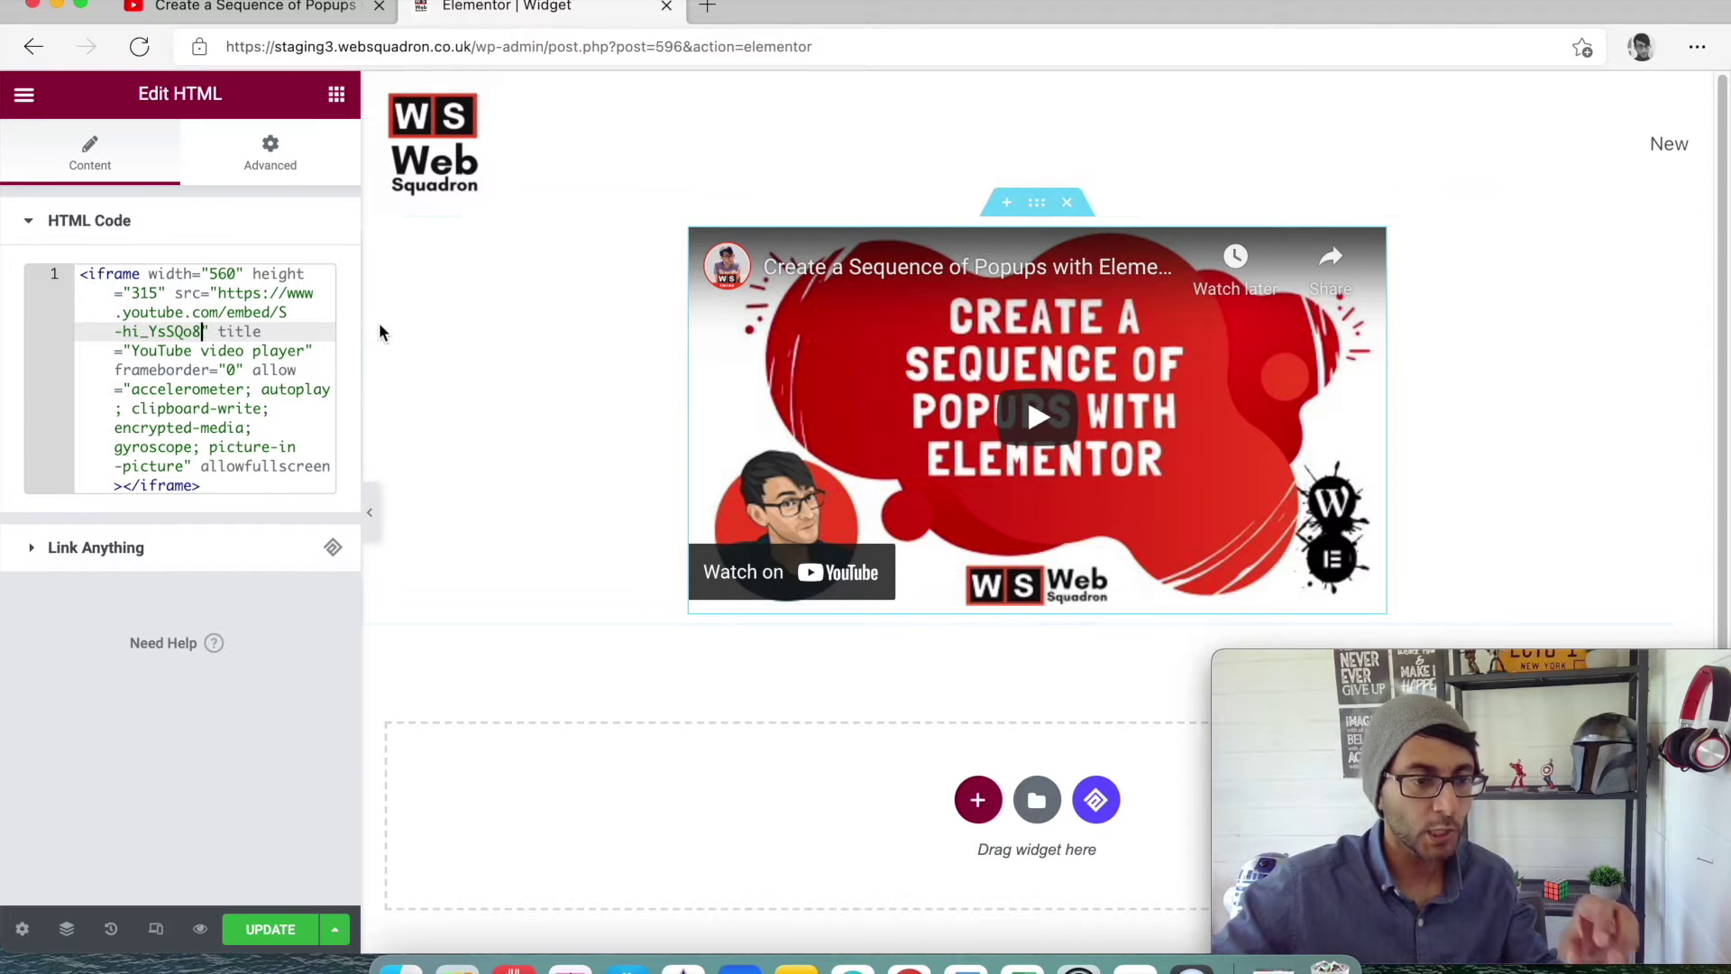
type("?")
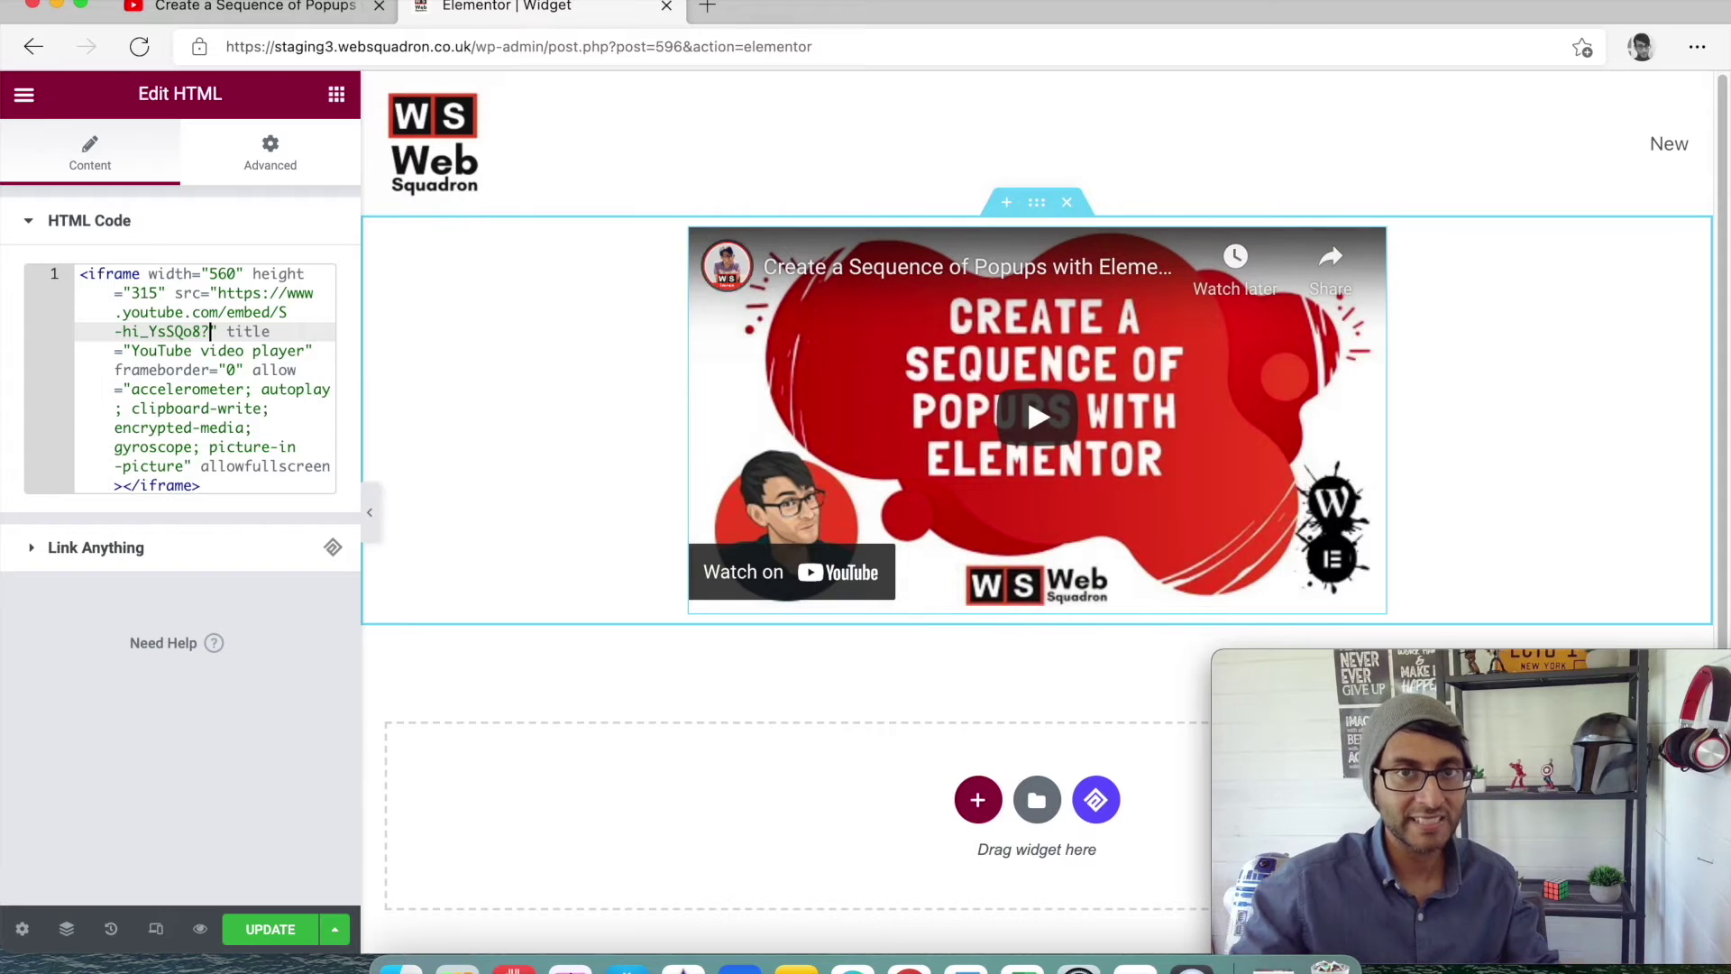
type("shjowinf")
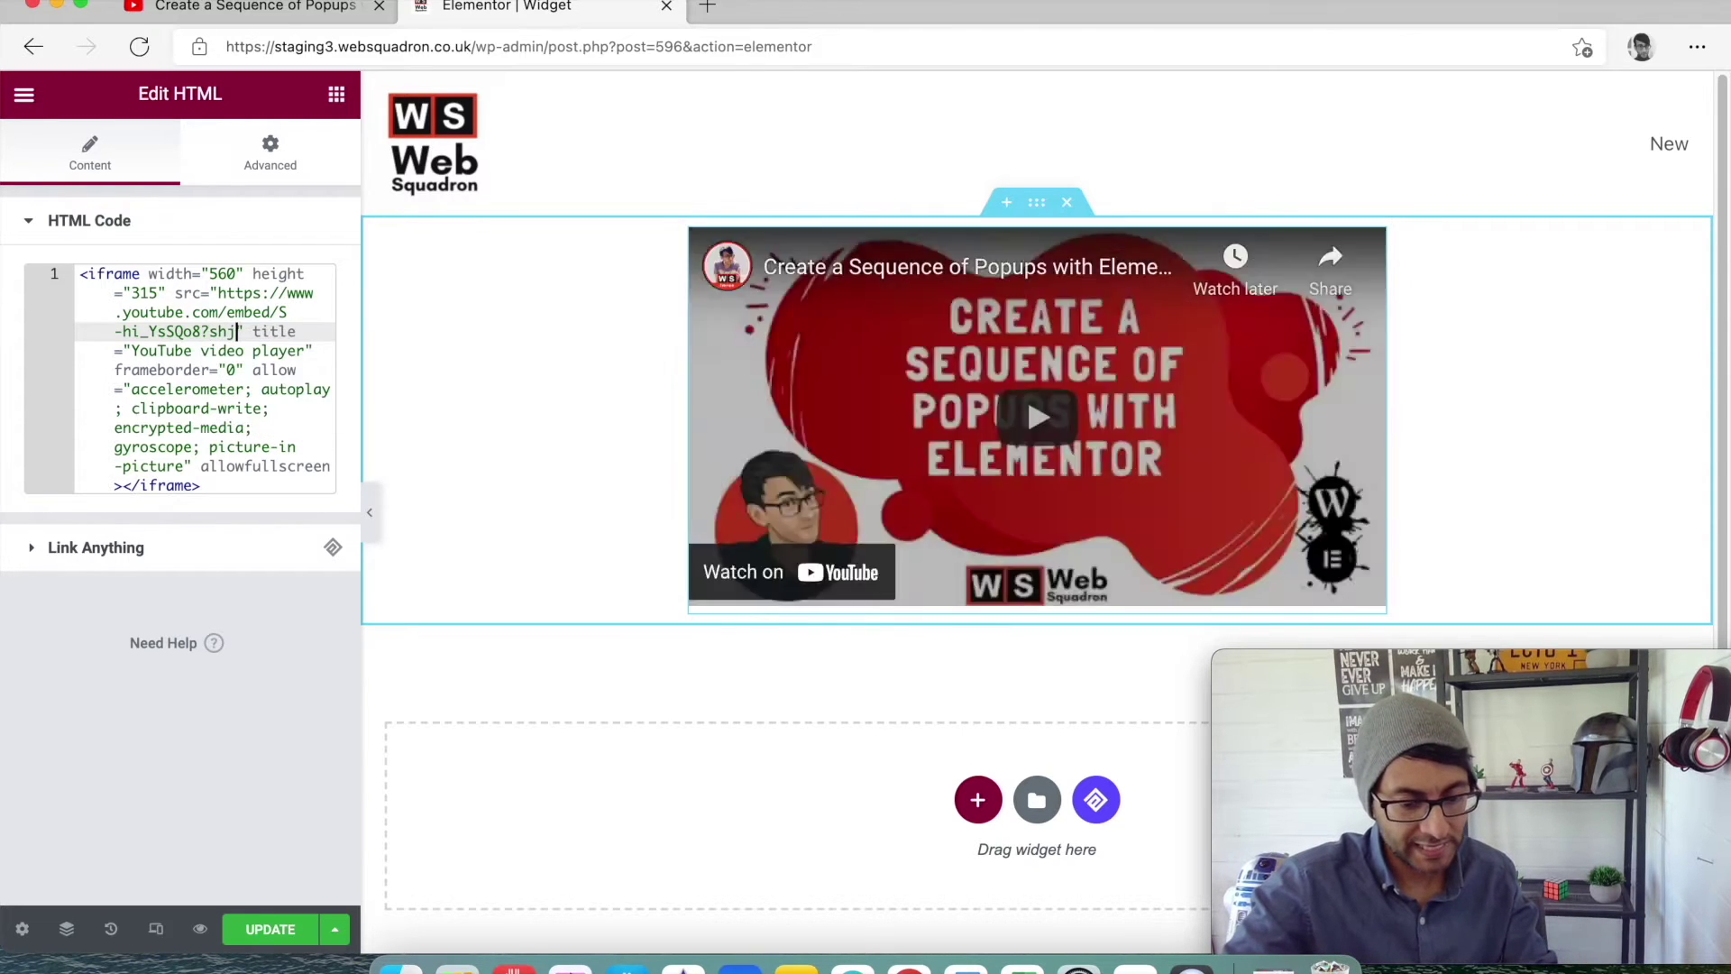
key("BackSpace")
key("BackSpace")
key("BackSpace")
key("BackSpace")
key("BackSpace")
key("BackSpace")
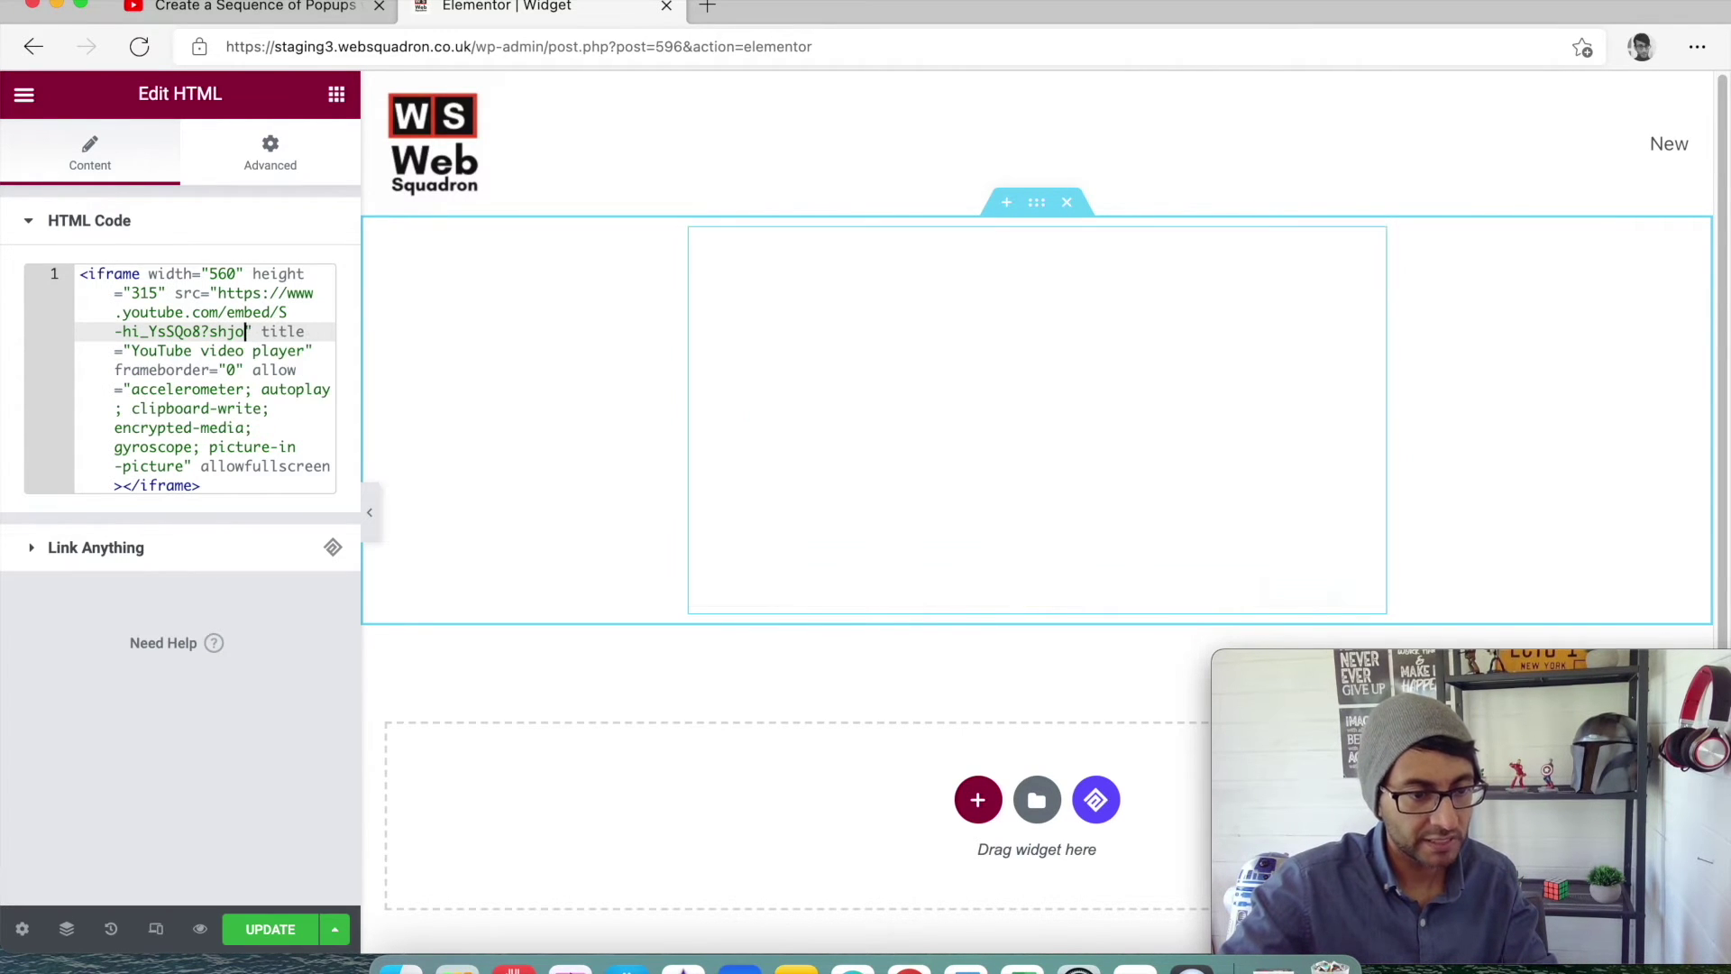
type("owinfo")
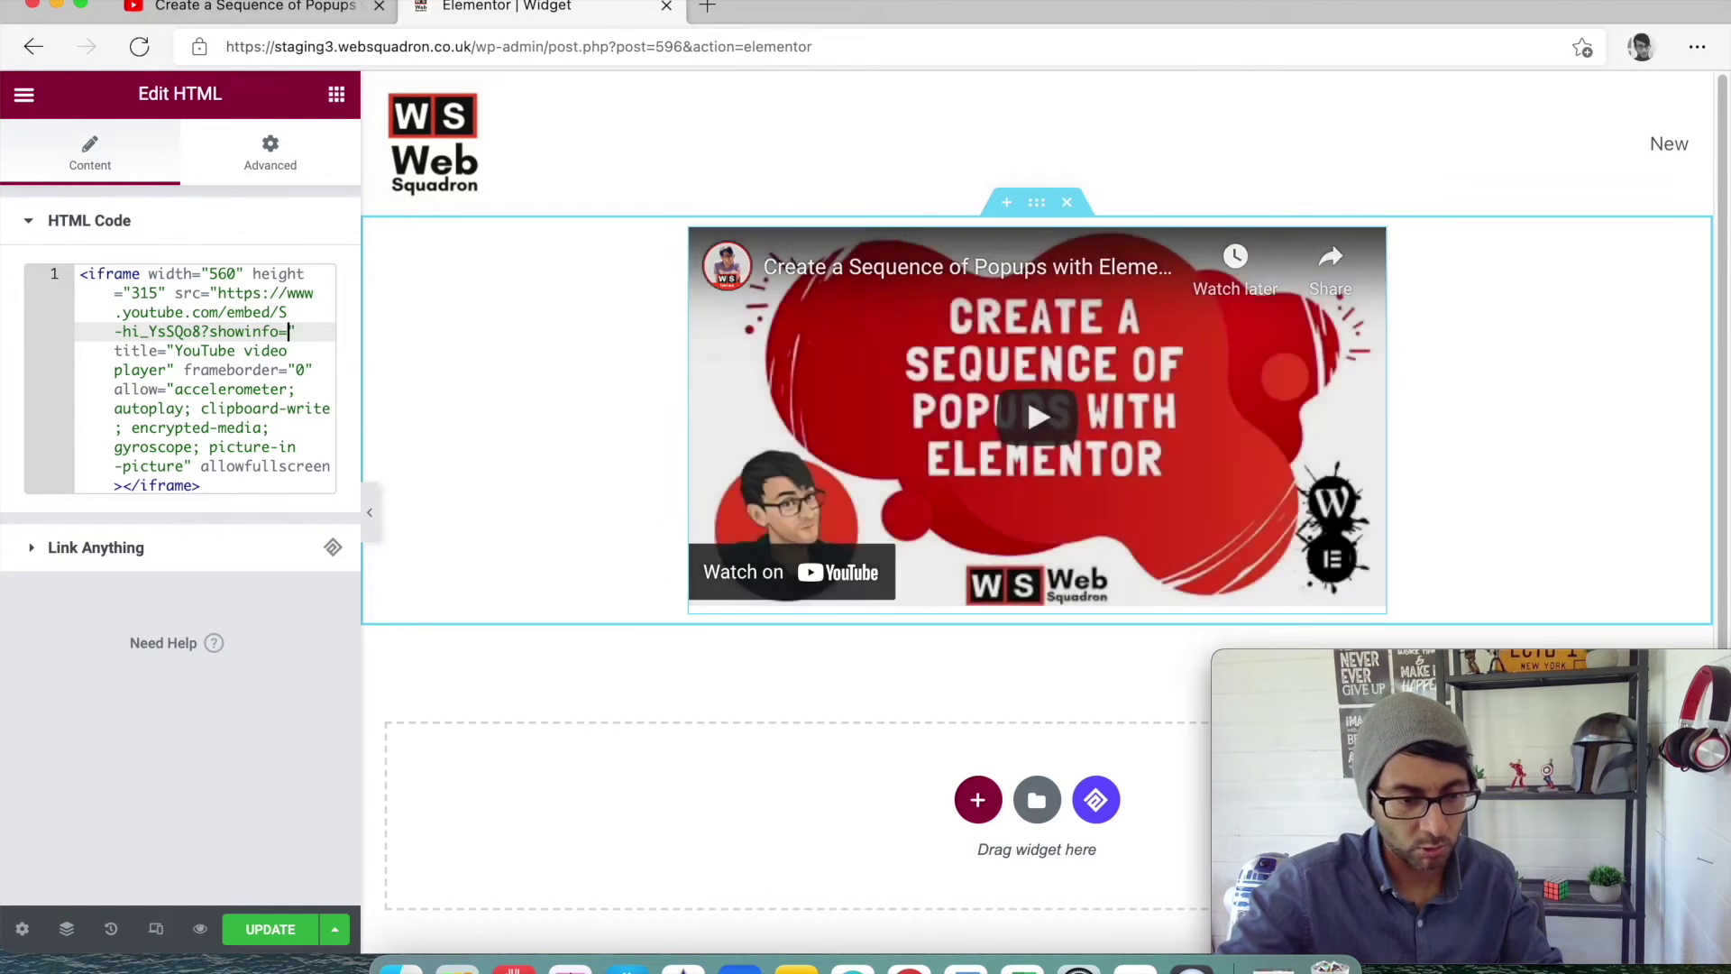
type("=0")
left_click(330, 641)
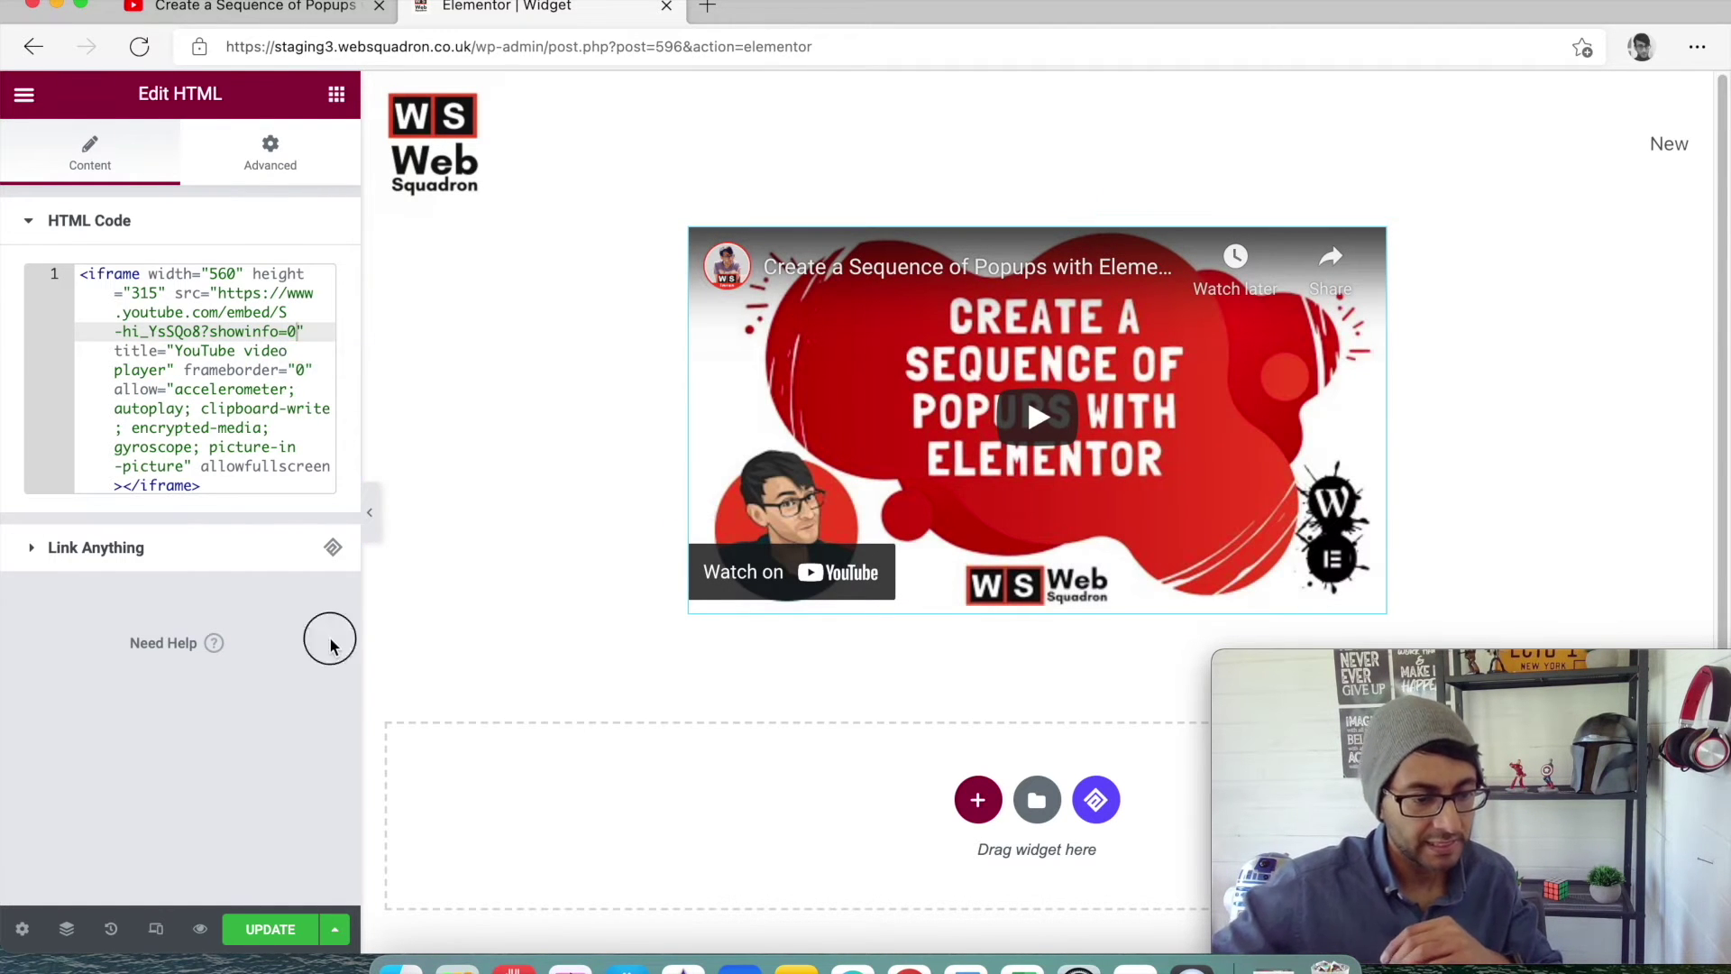
left_click(283, 930)
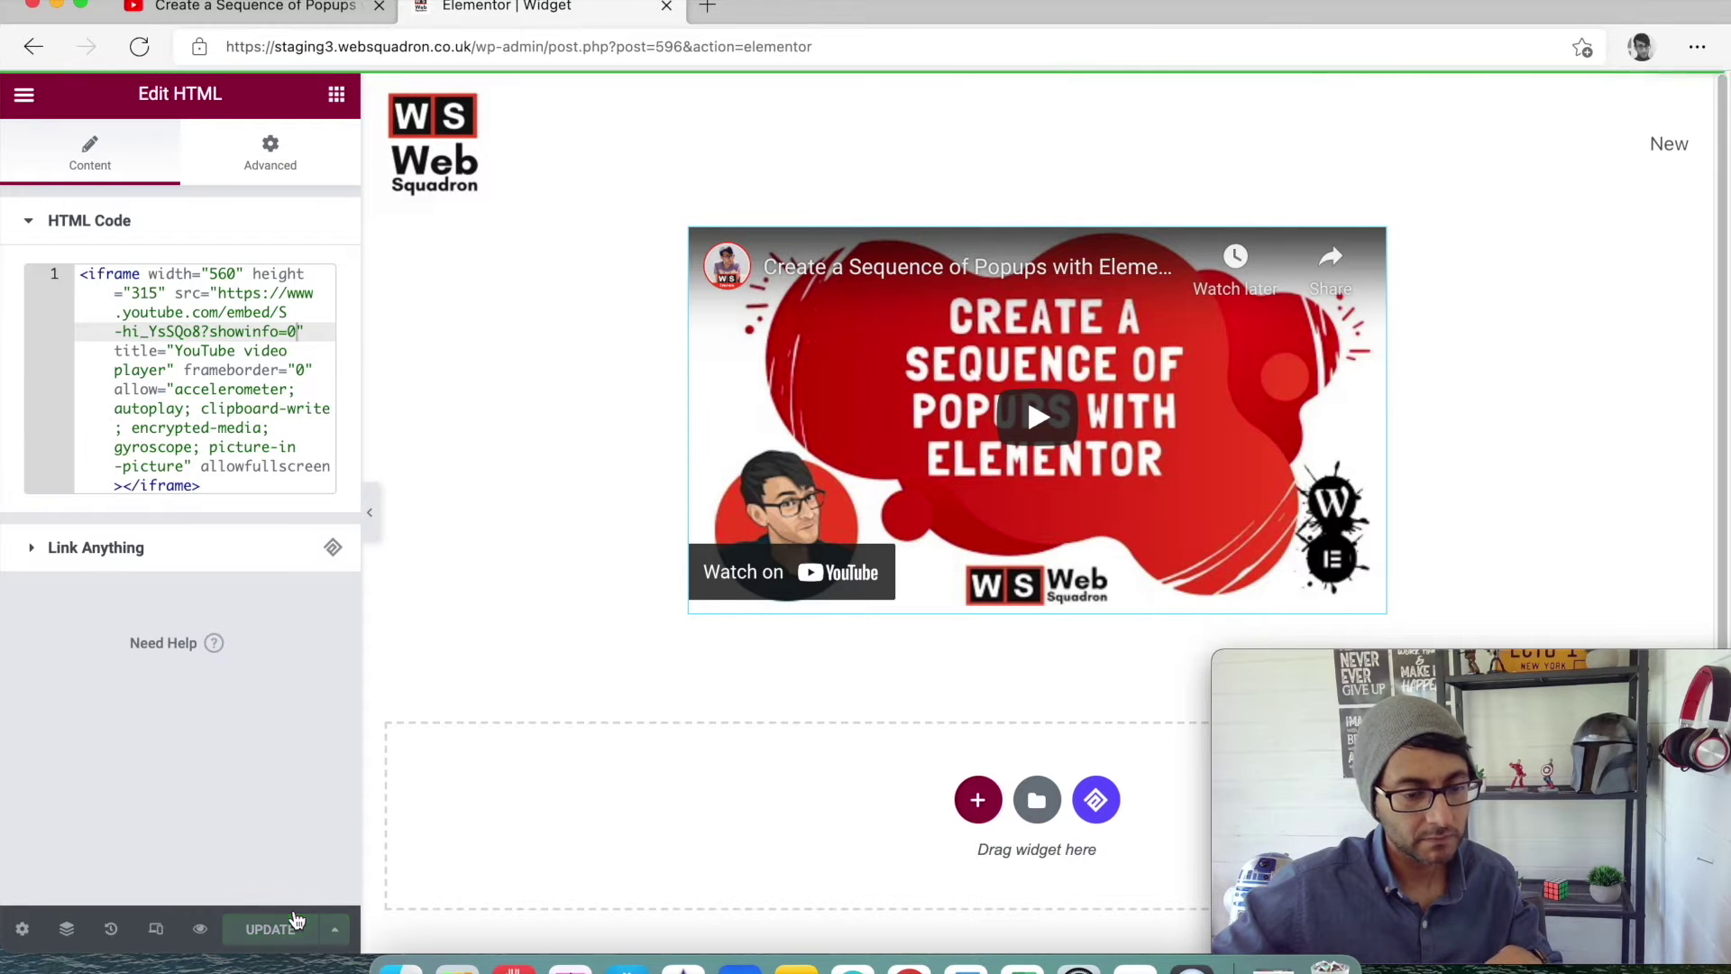
Step: Play the embedded popups video to check its overlays, then close the Edit HTML panel
left_click(1041, 422)
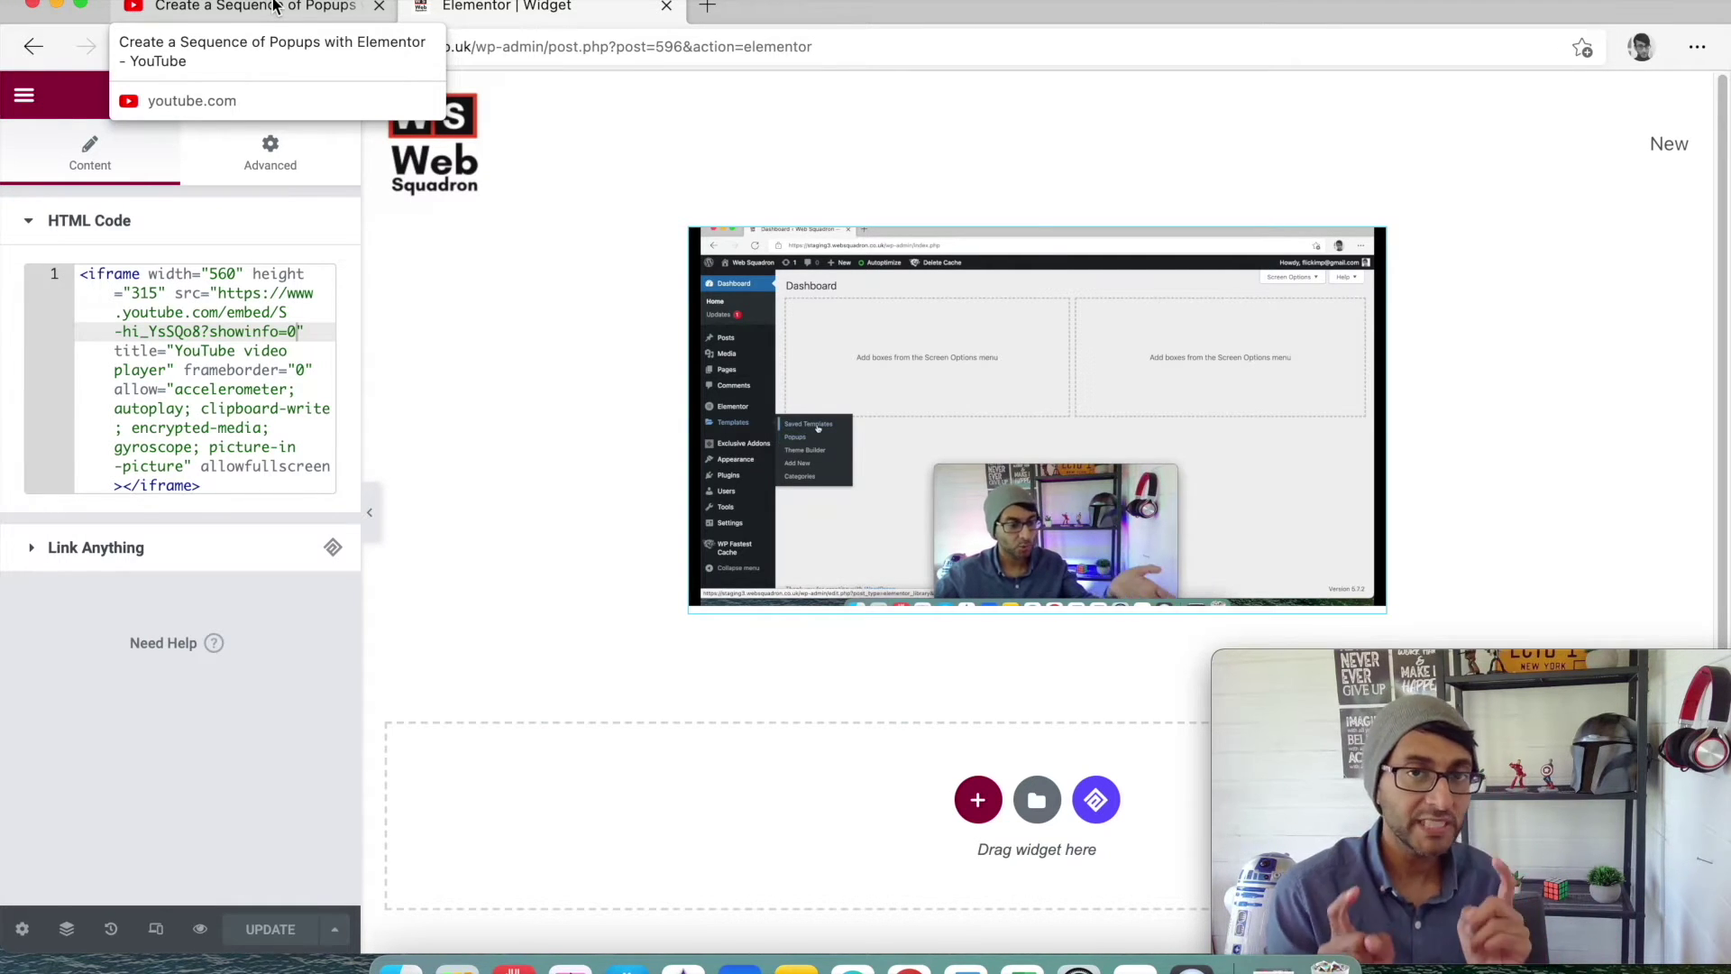
left_click(290, 17)
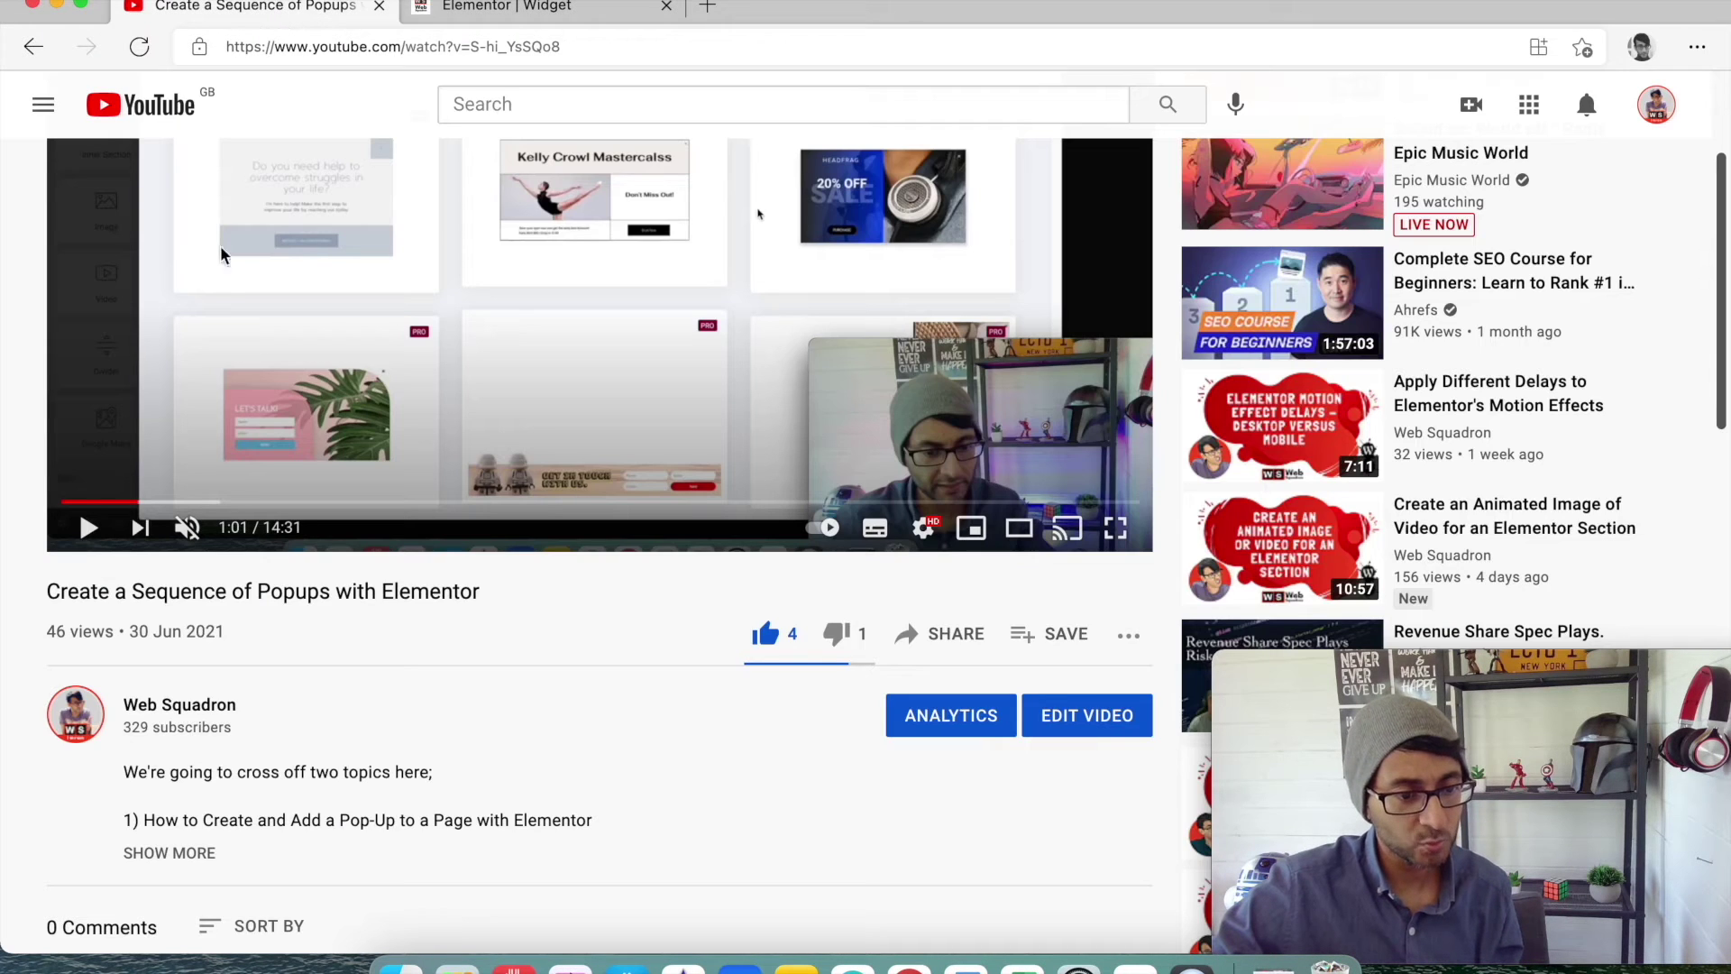
left_click(514, 9)
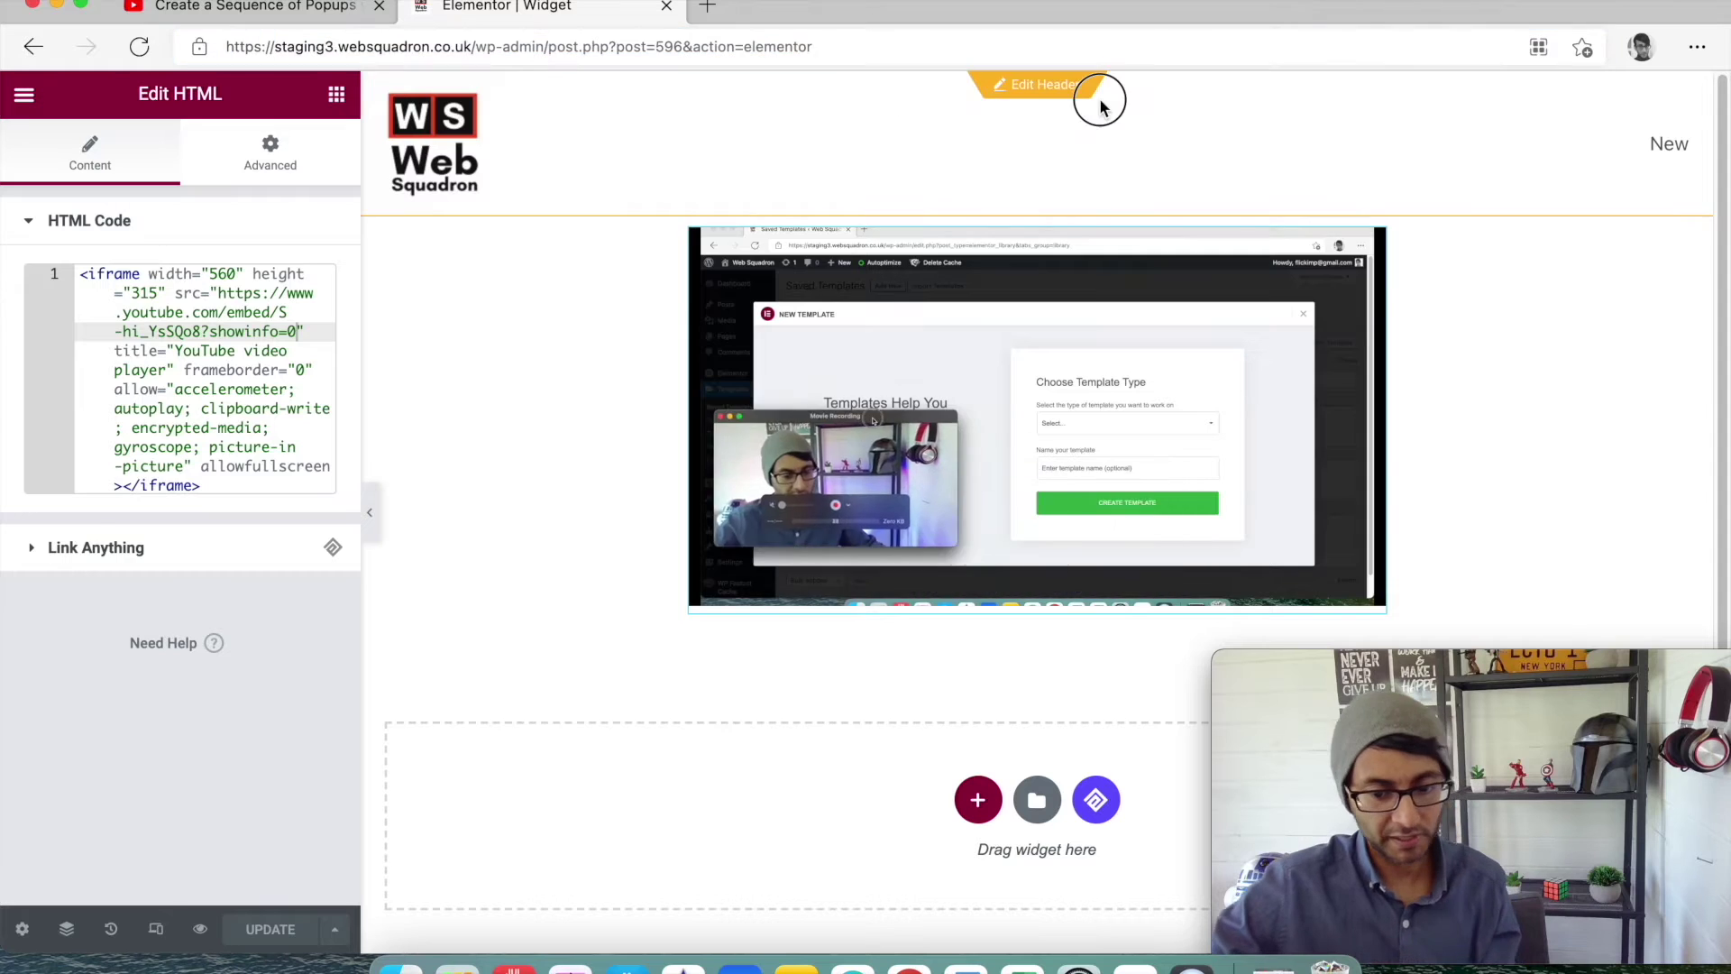
left_click(1082, 85)
left_click(547, 47)
left_click(547, 47)
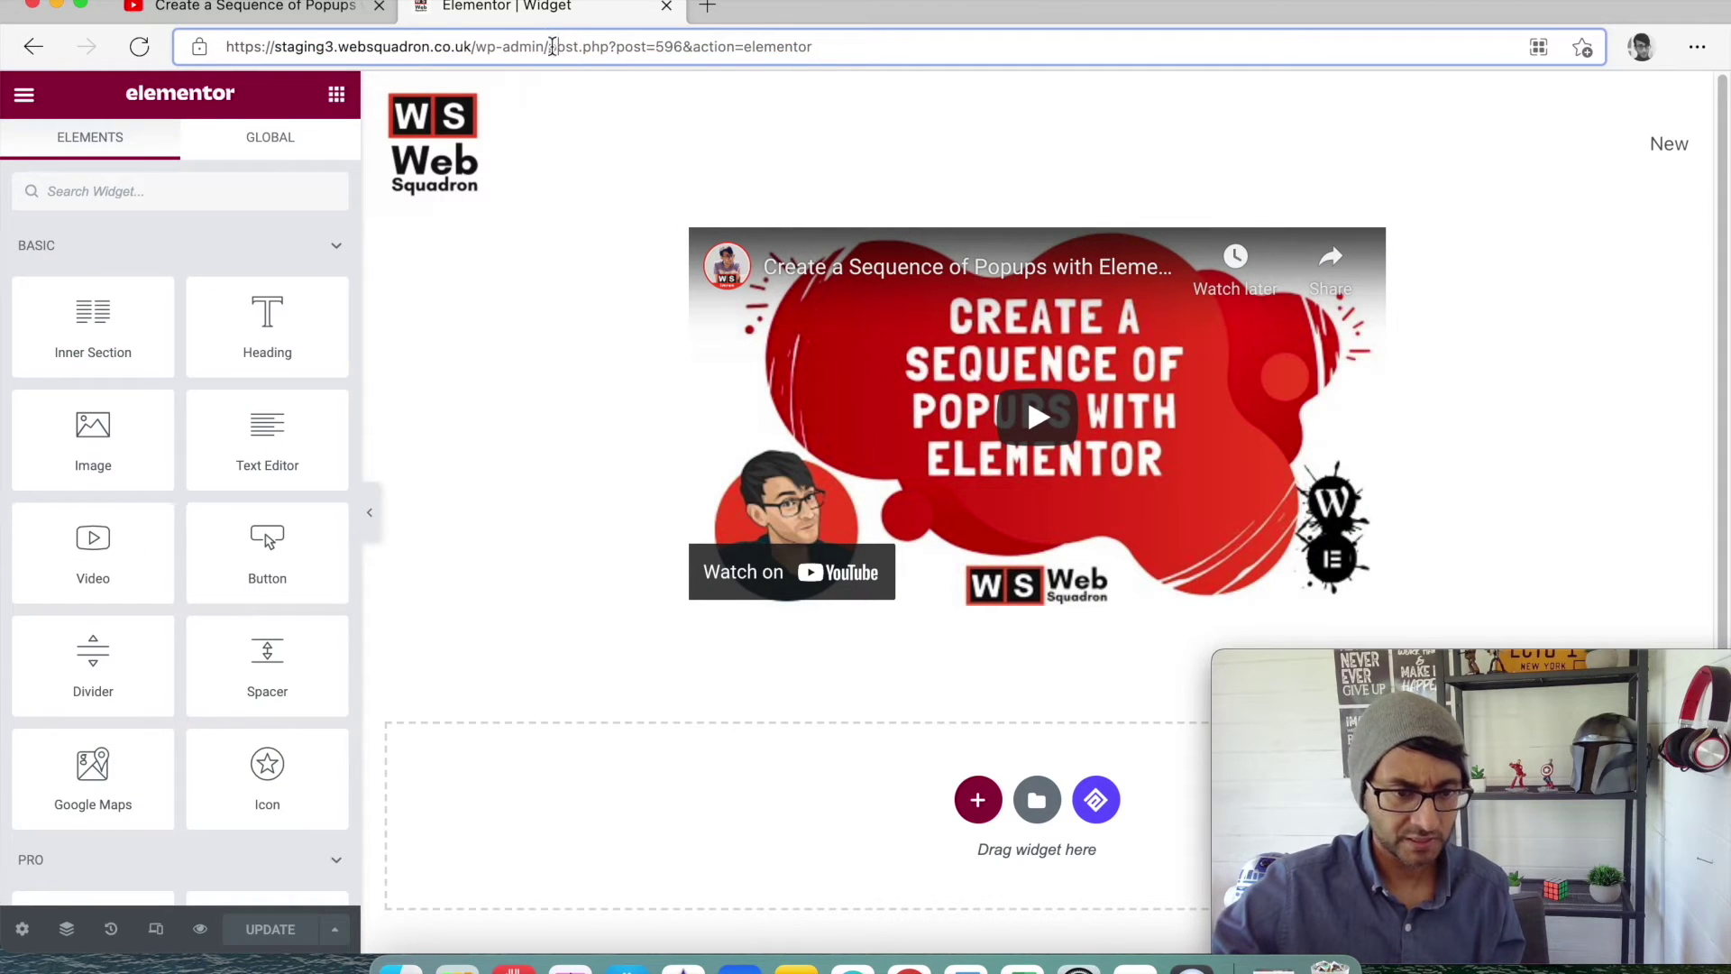
Step: From wp-admin, search Plugins > Add New for 'presto' and install and activate Presto Player
left_click_drag(547, 47, 862, 56)
key("BackSpace")
key("Return")
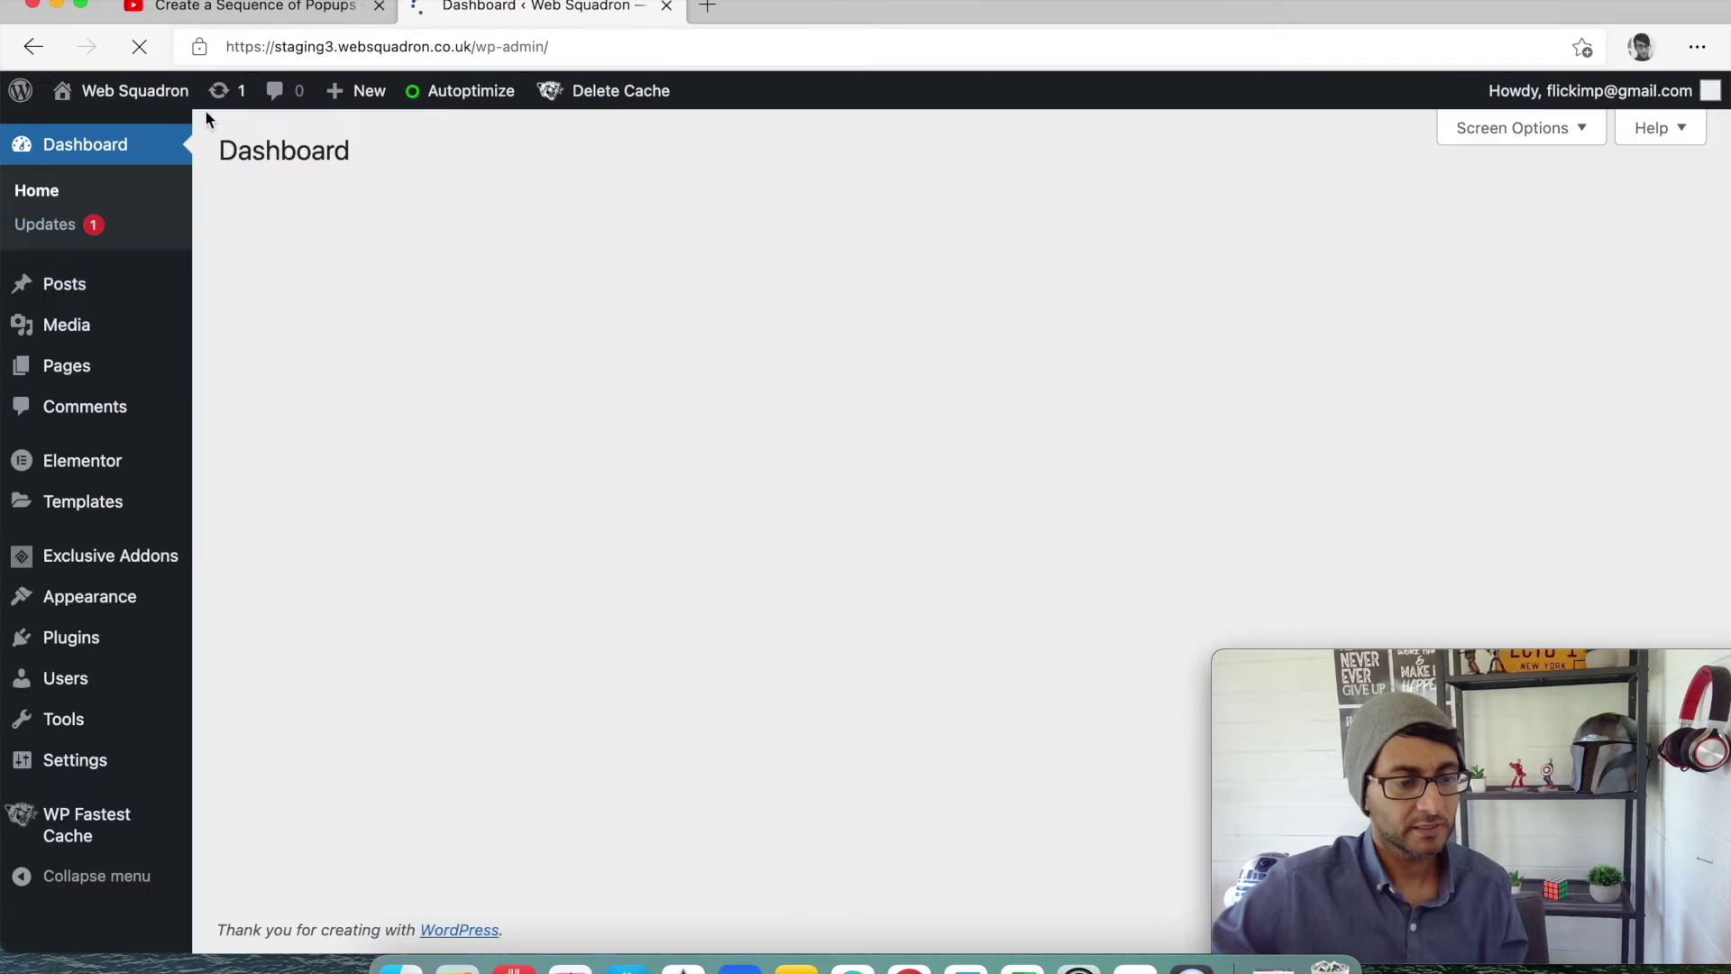
mouse_move(127, 646)
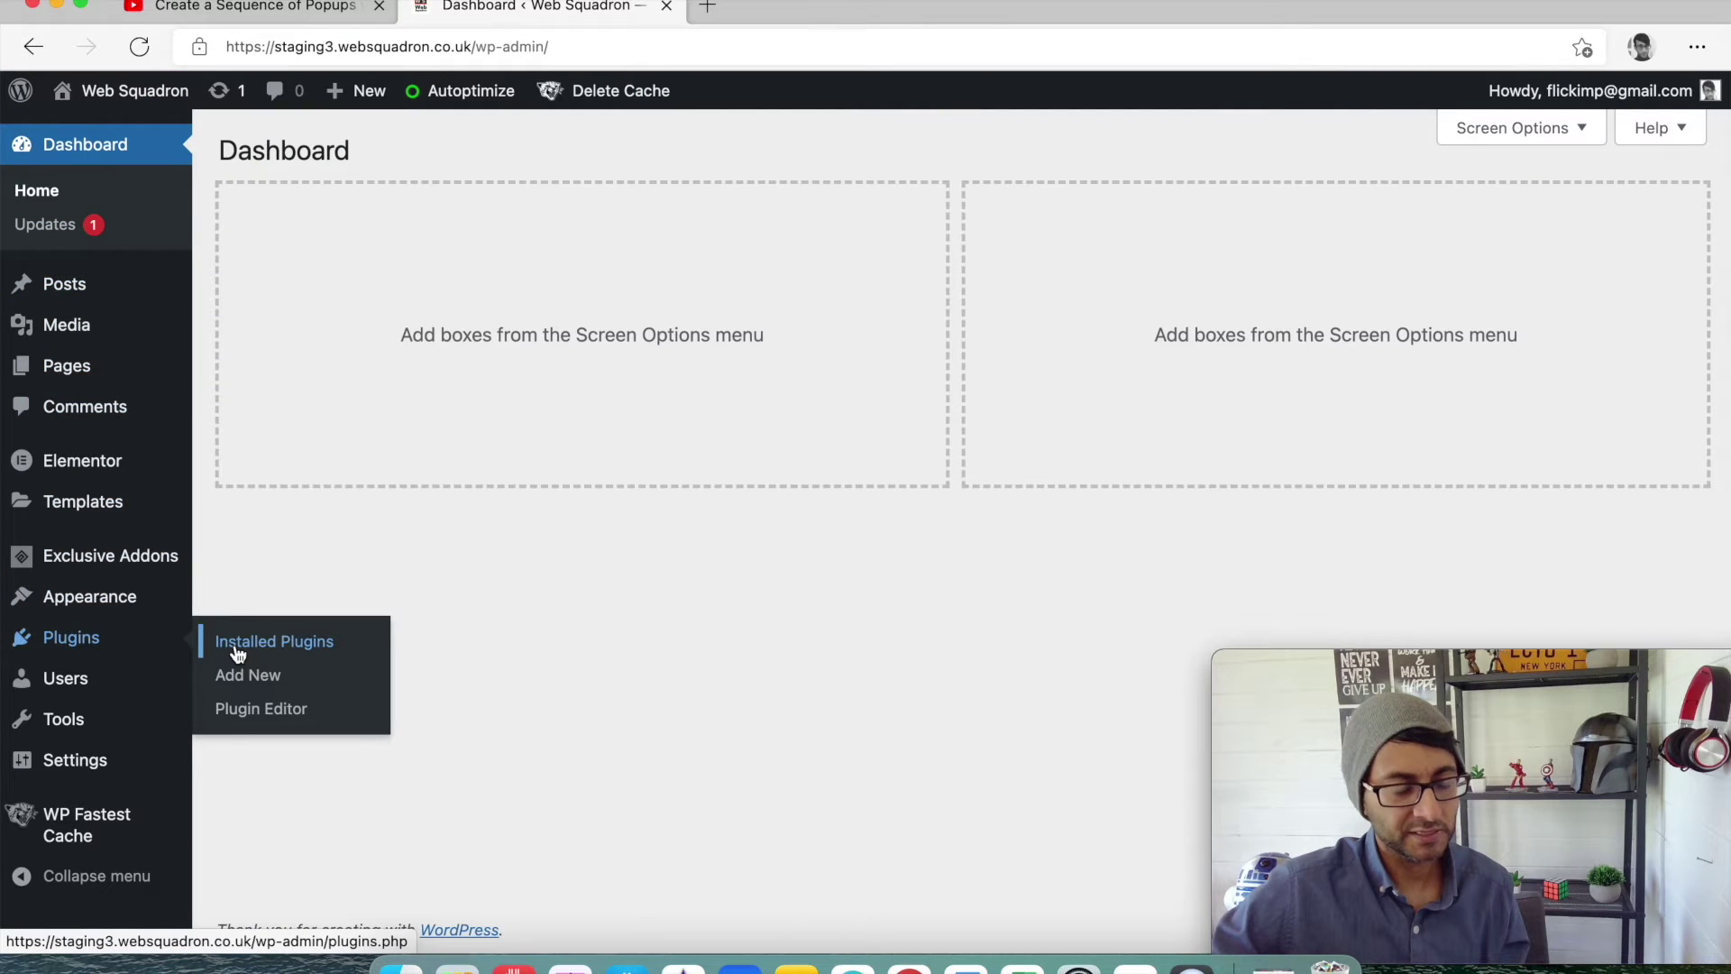
left_click(244, 678)
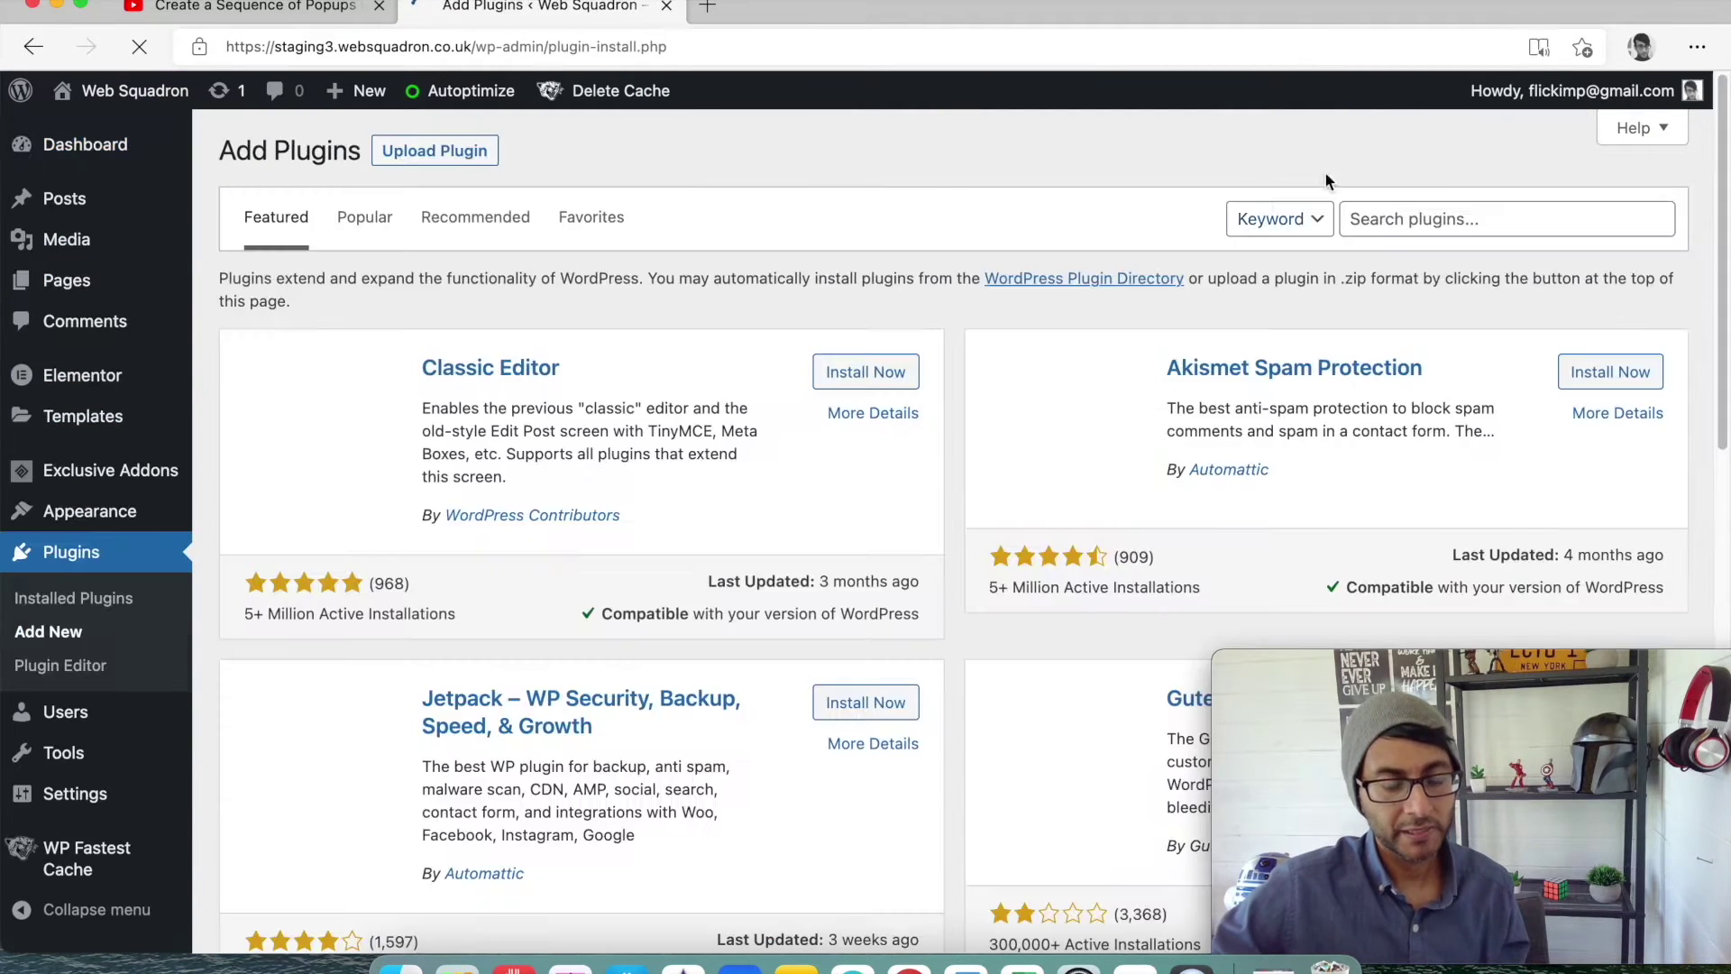
left_click(1423, 222)
type("presto")
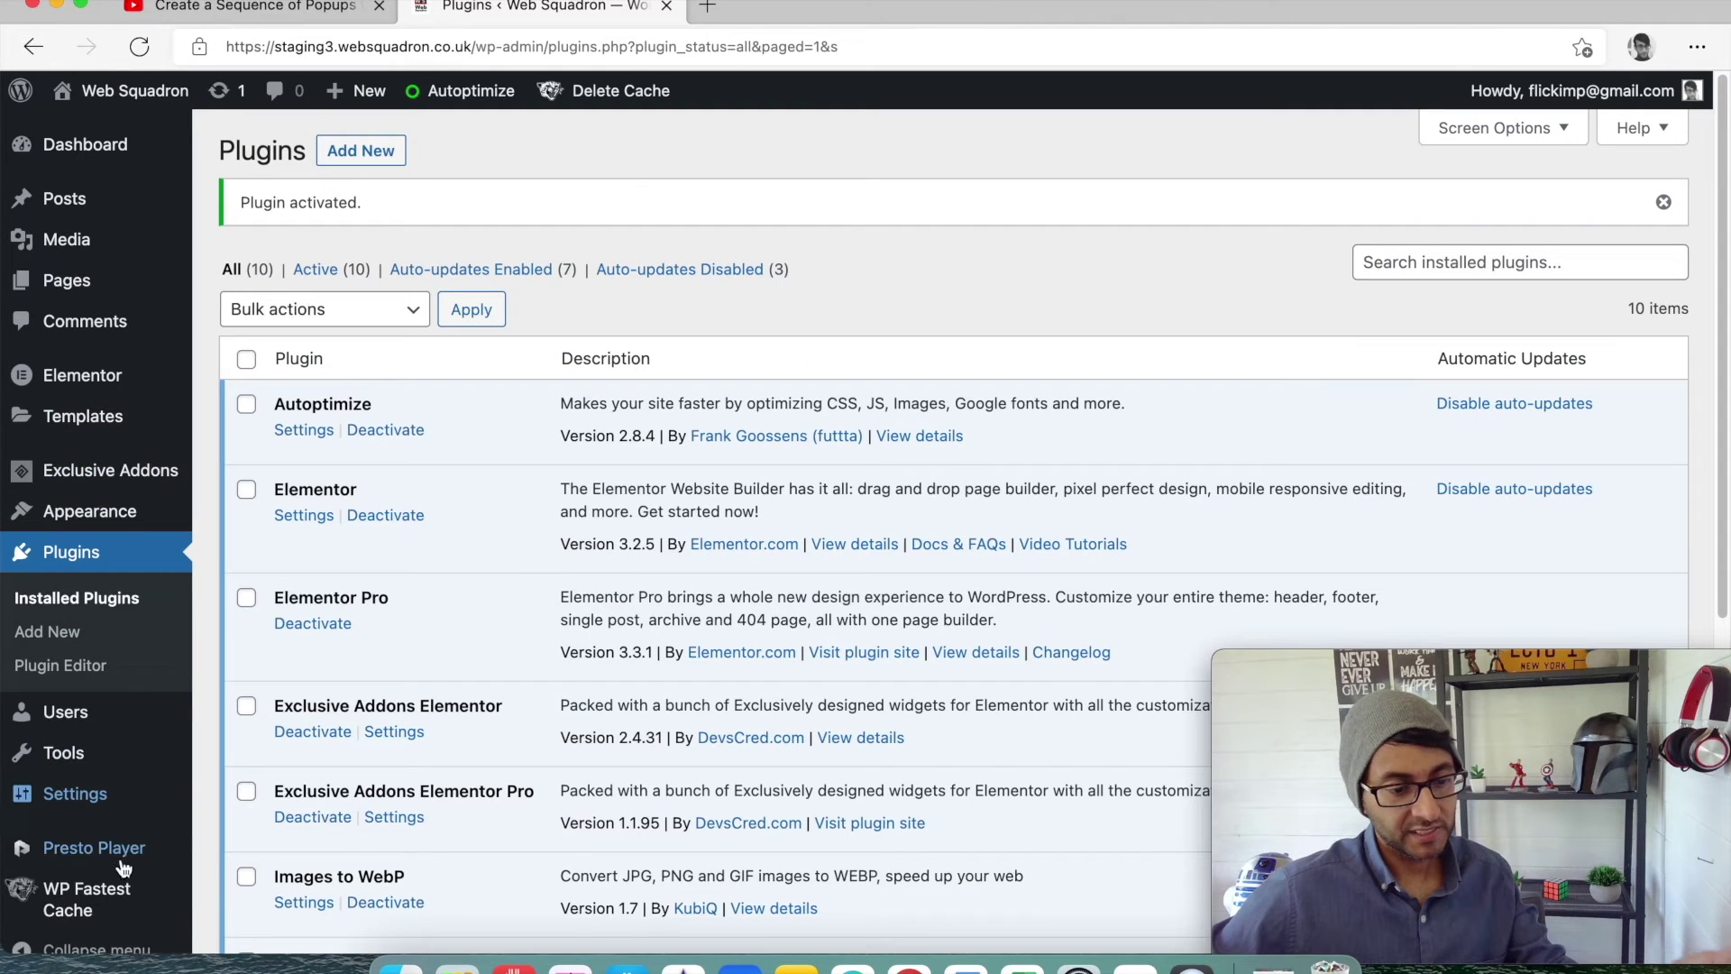
mouse_move(119, 869)
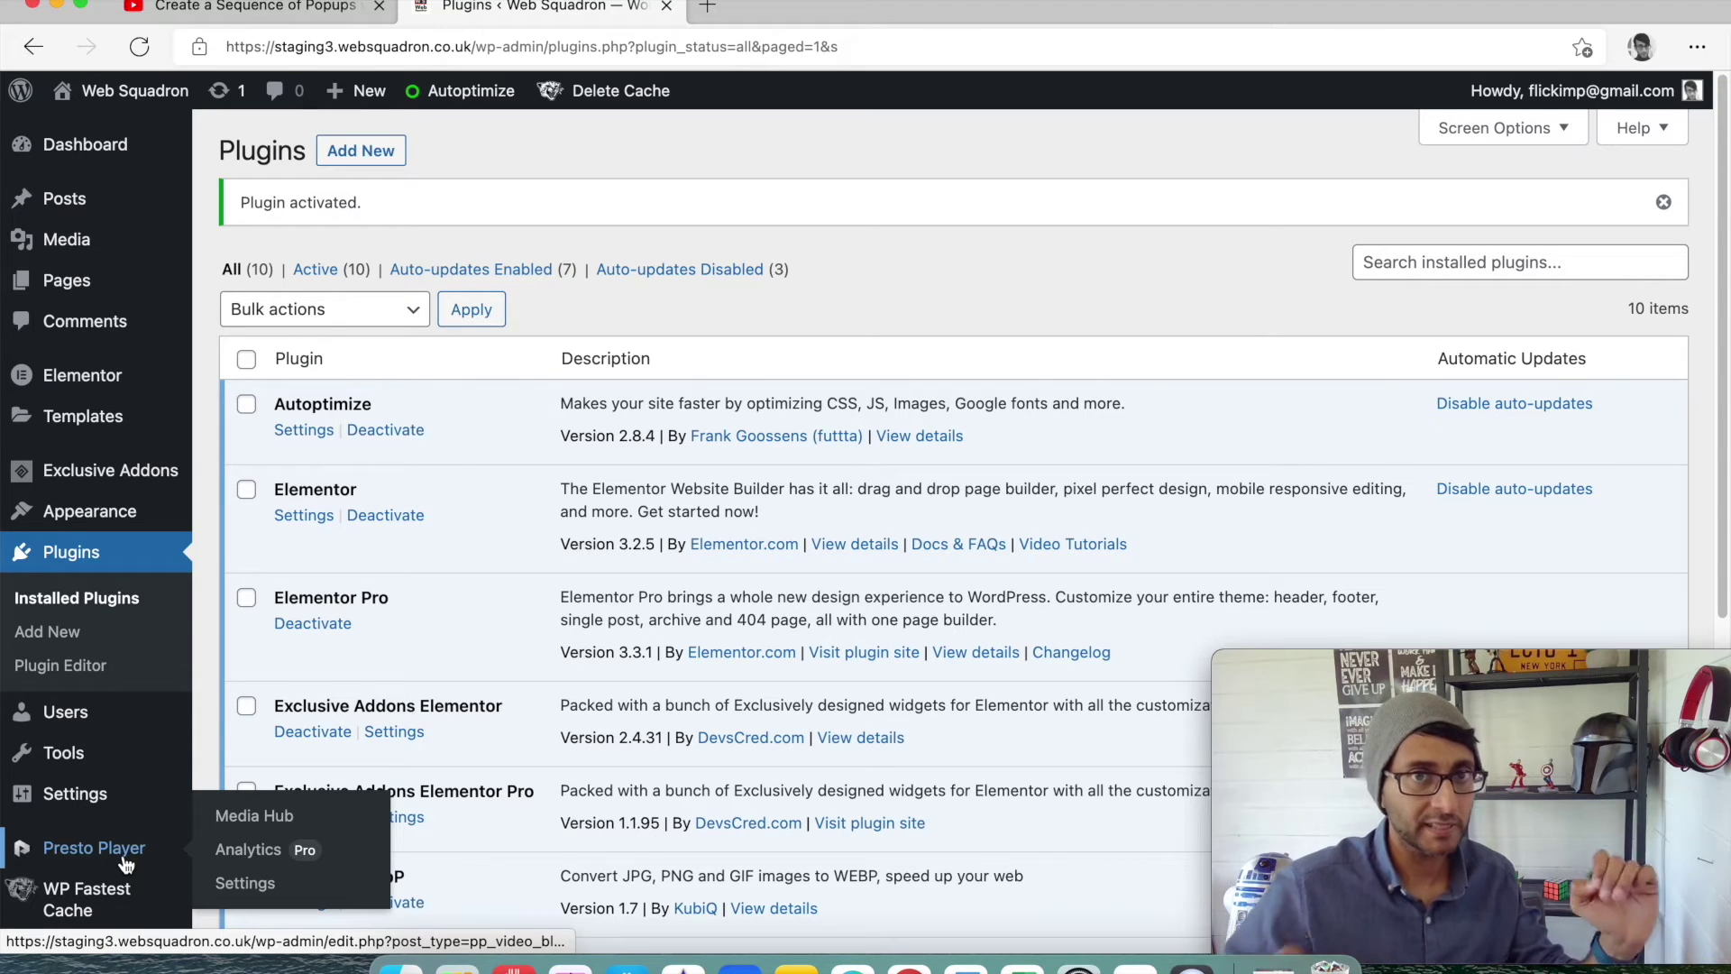
Step: Look over Presto Player's General settings, then go to its Media Hub
left_click(242, 883)
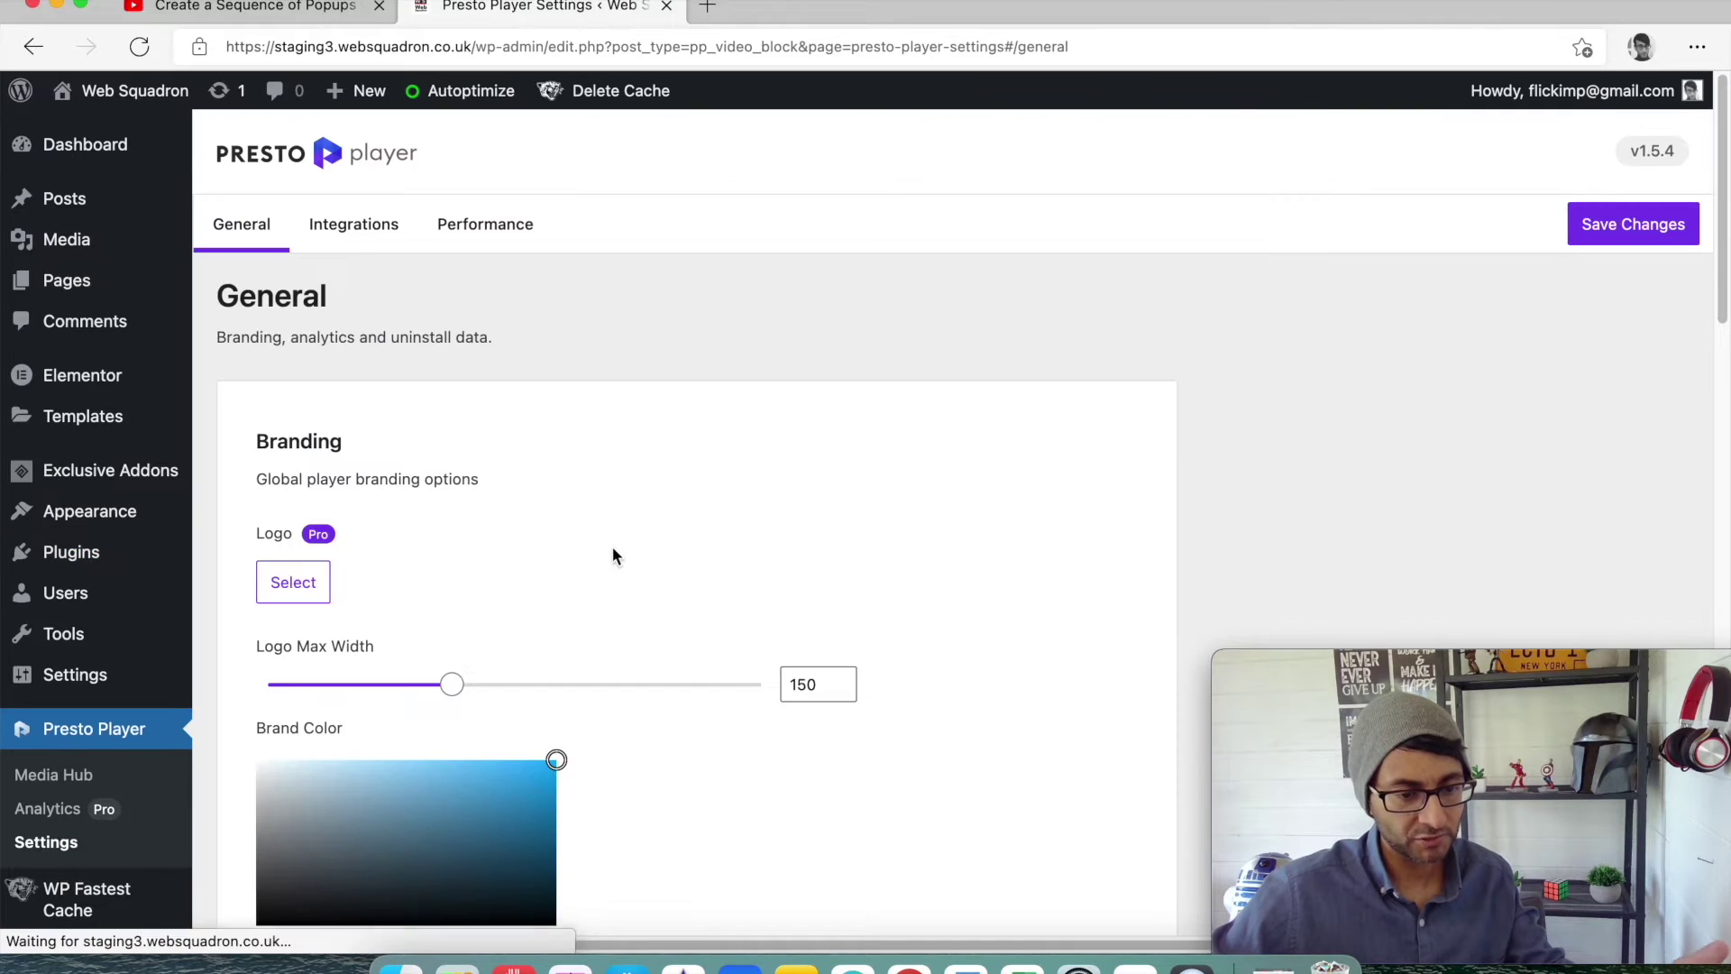
scroll(631, 568, "down", 5)
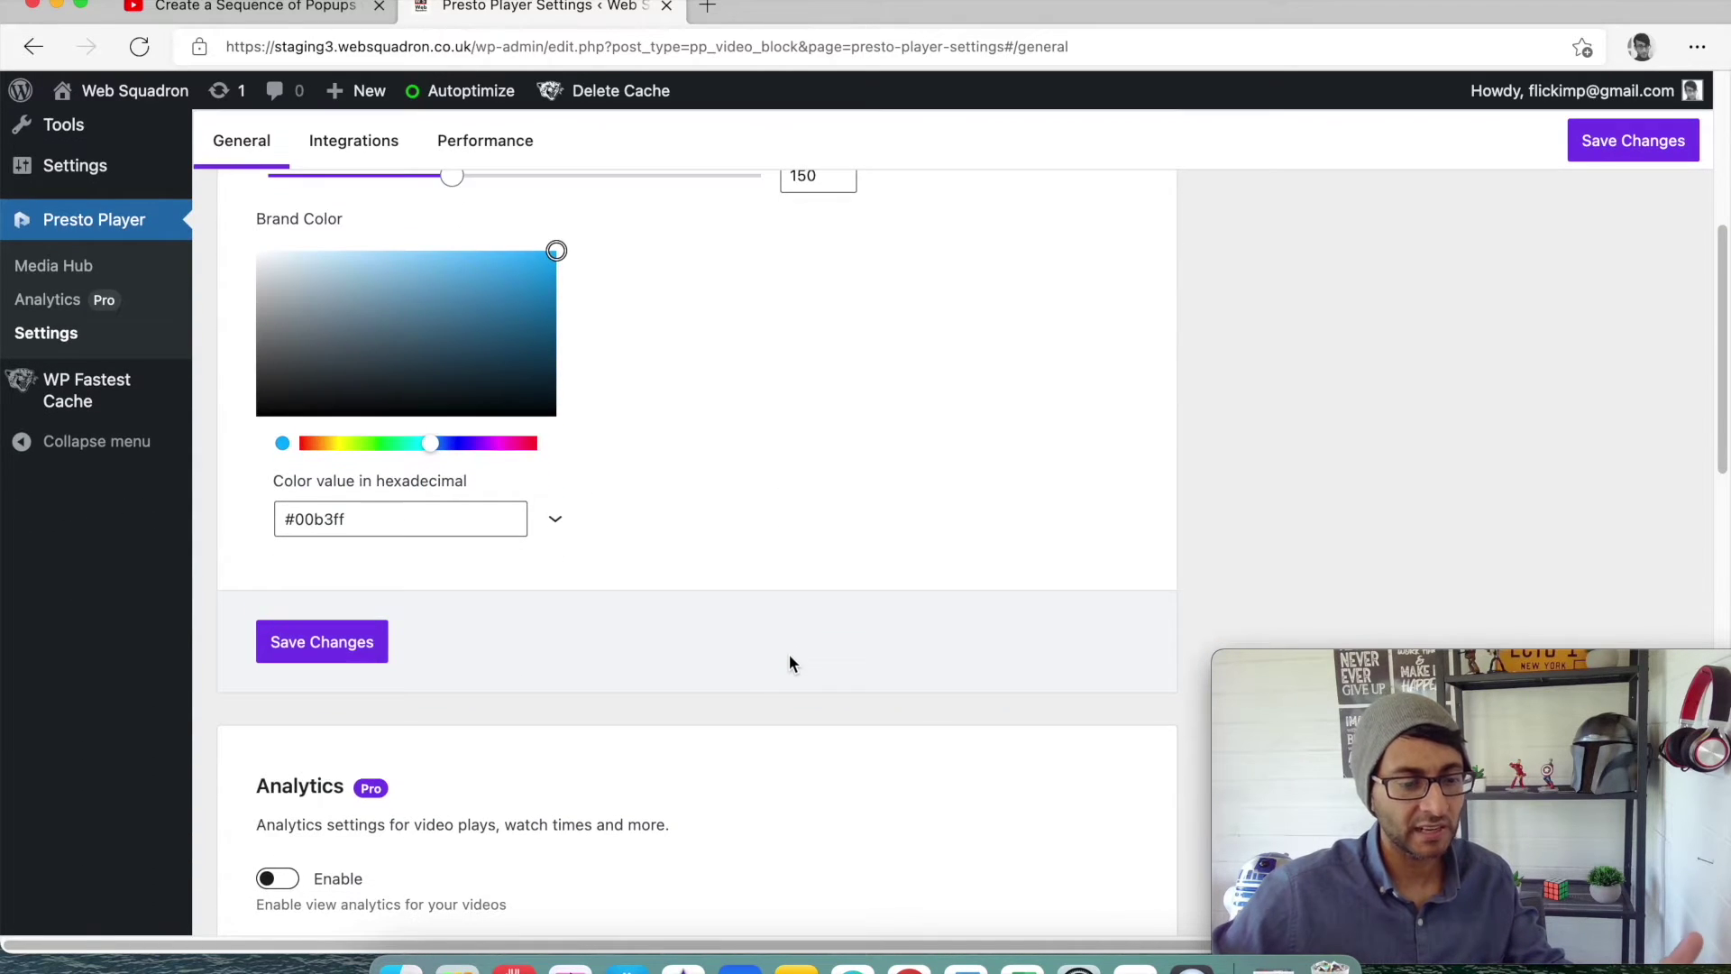
scroll(789, 658, "up", 5)
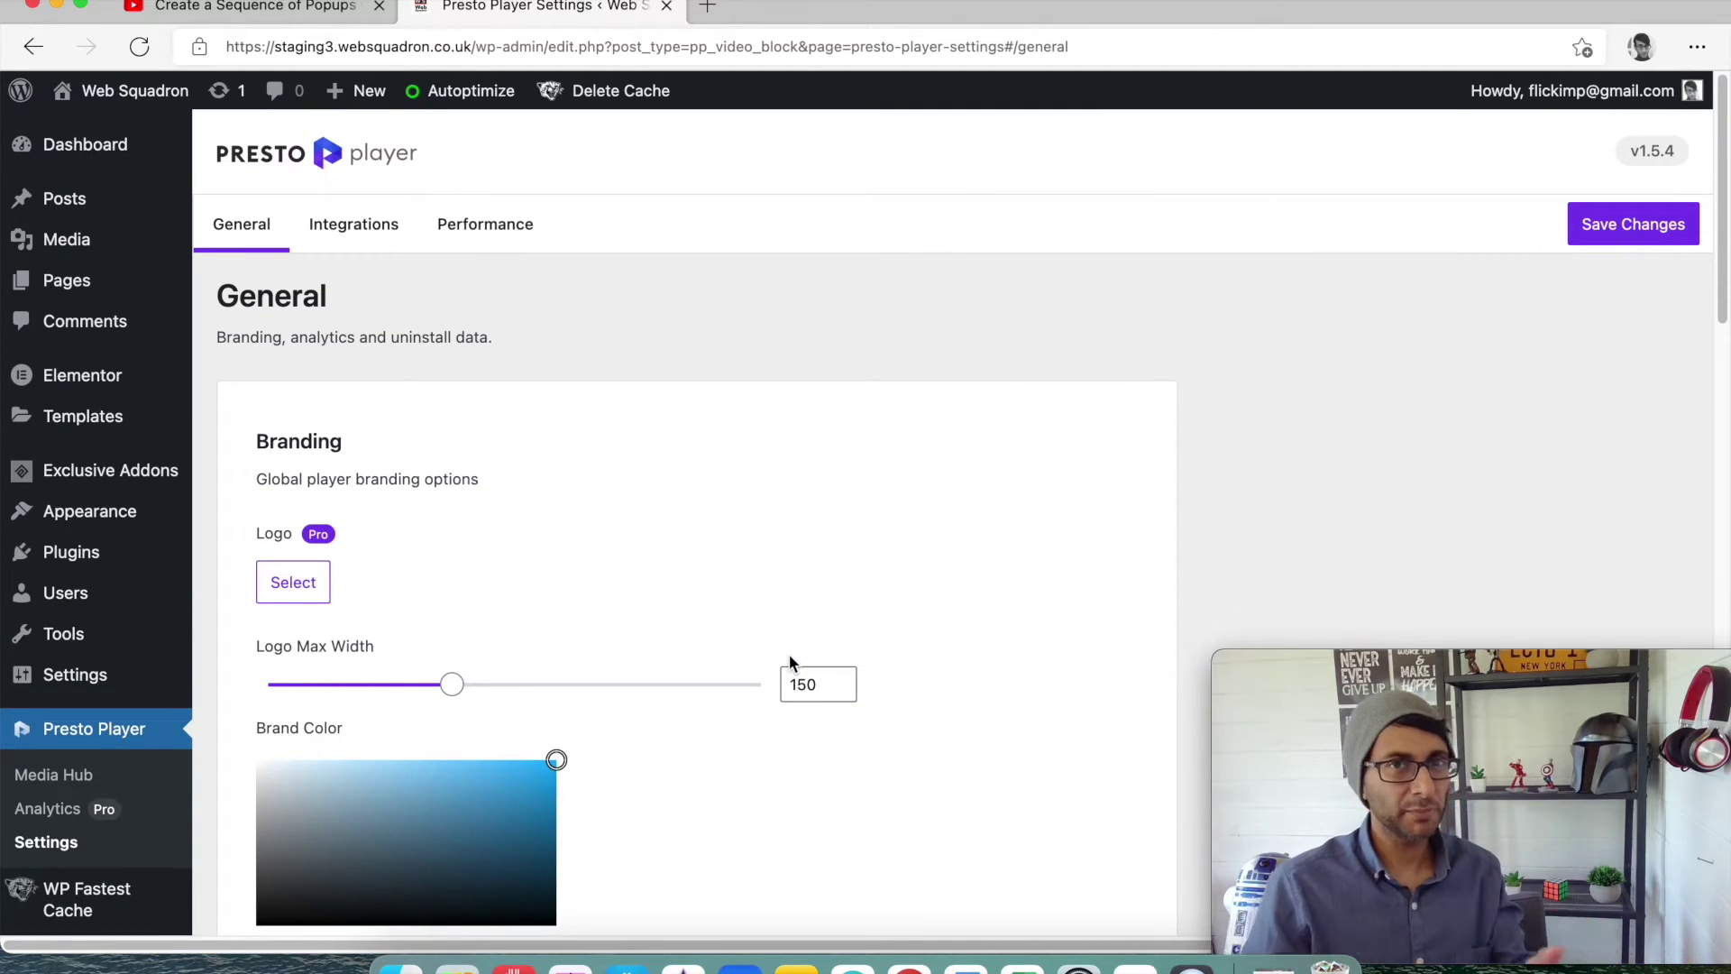
left_click(79, 775)
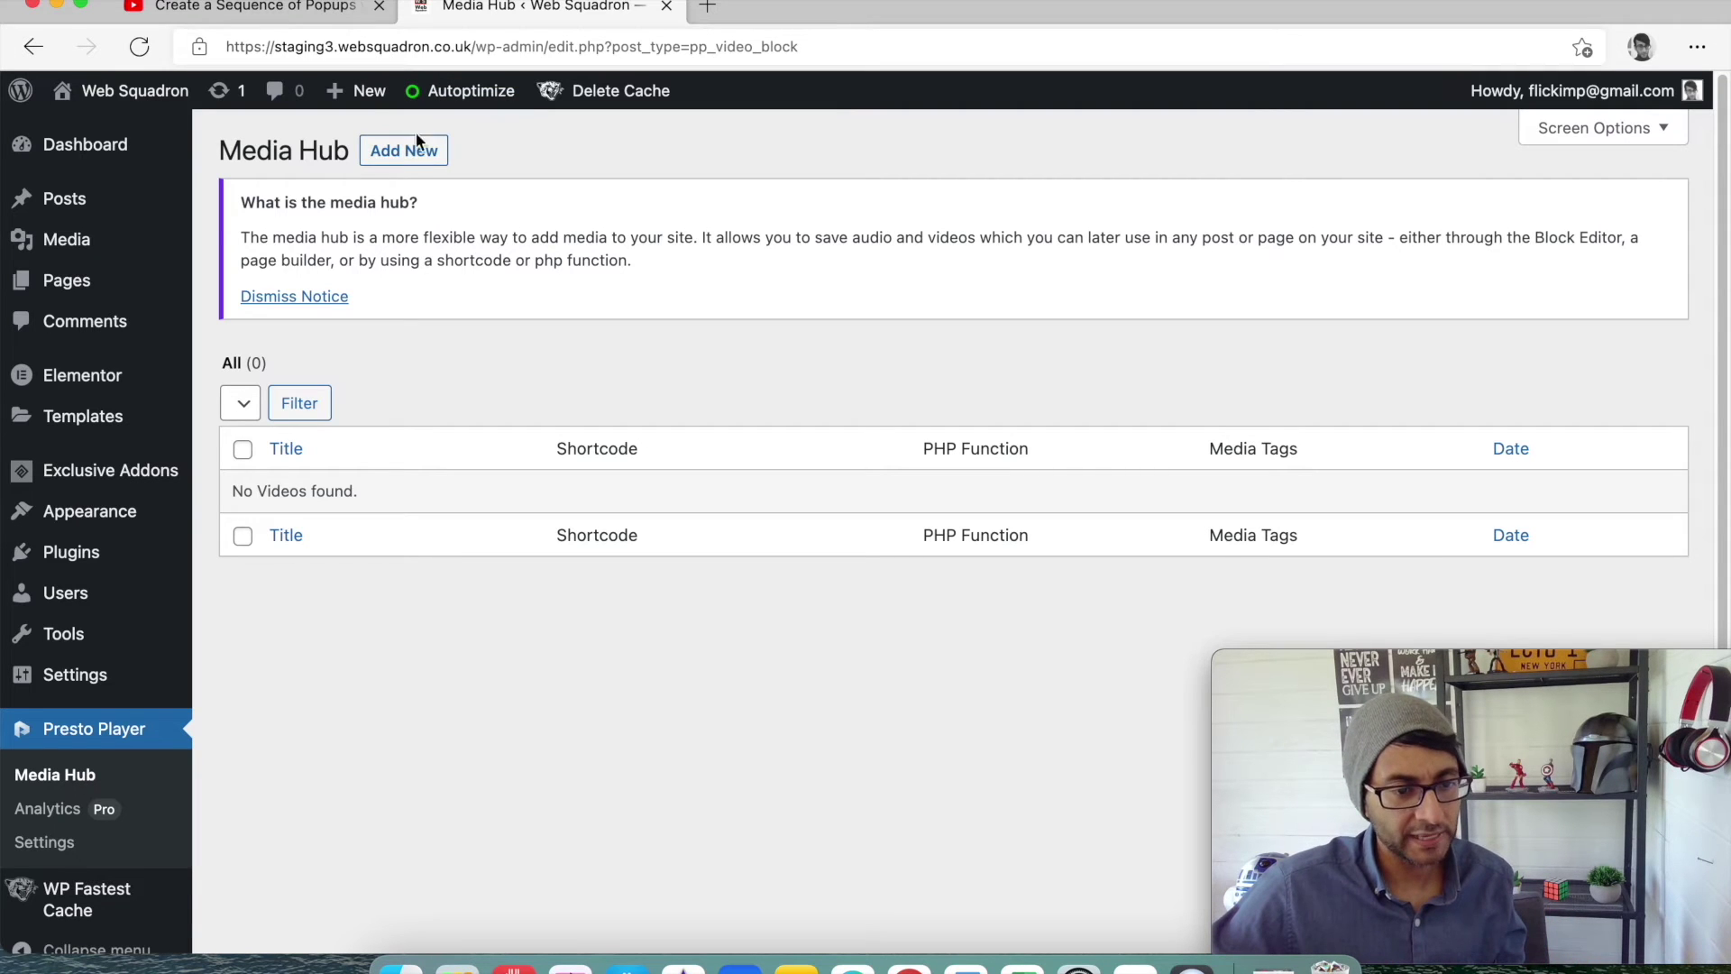
Step: Start a new Media Hub video and title it 'Popup'
left_click(415, 159)
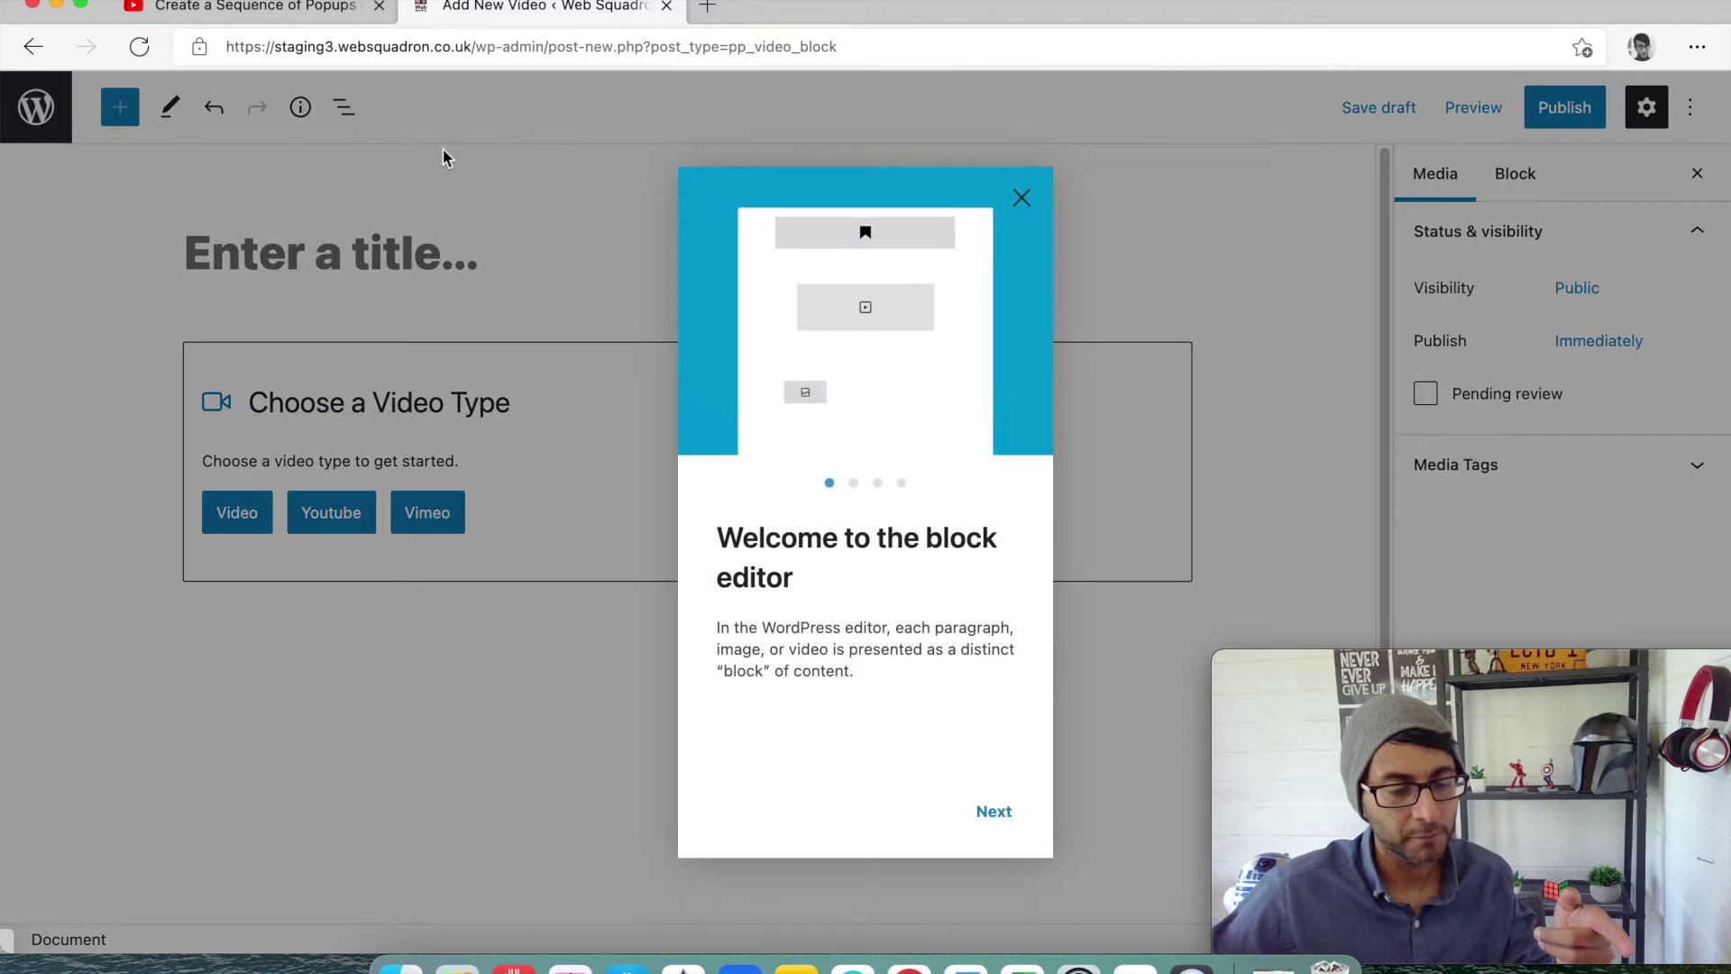
left_click(1022, 196)
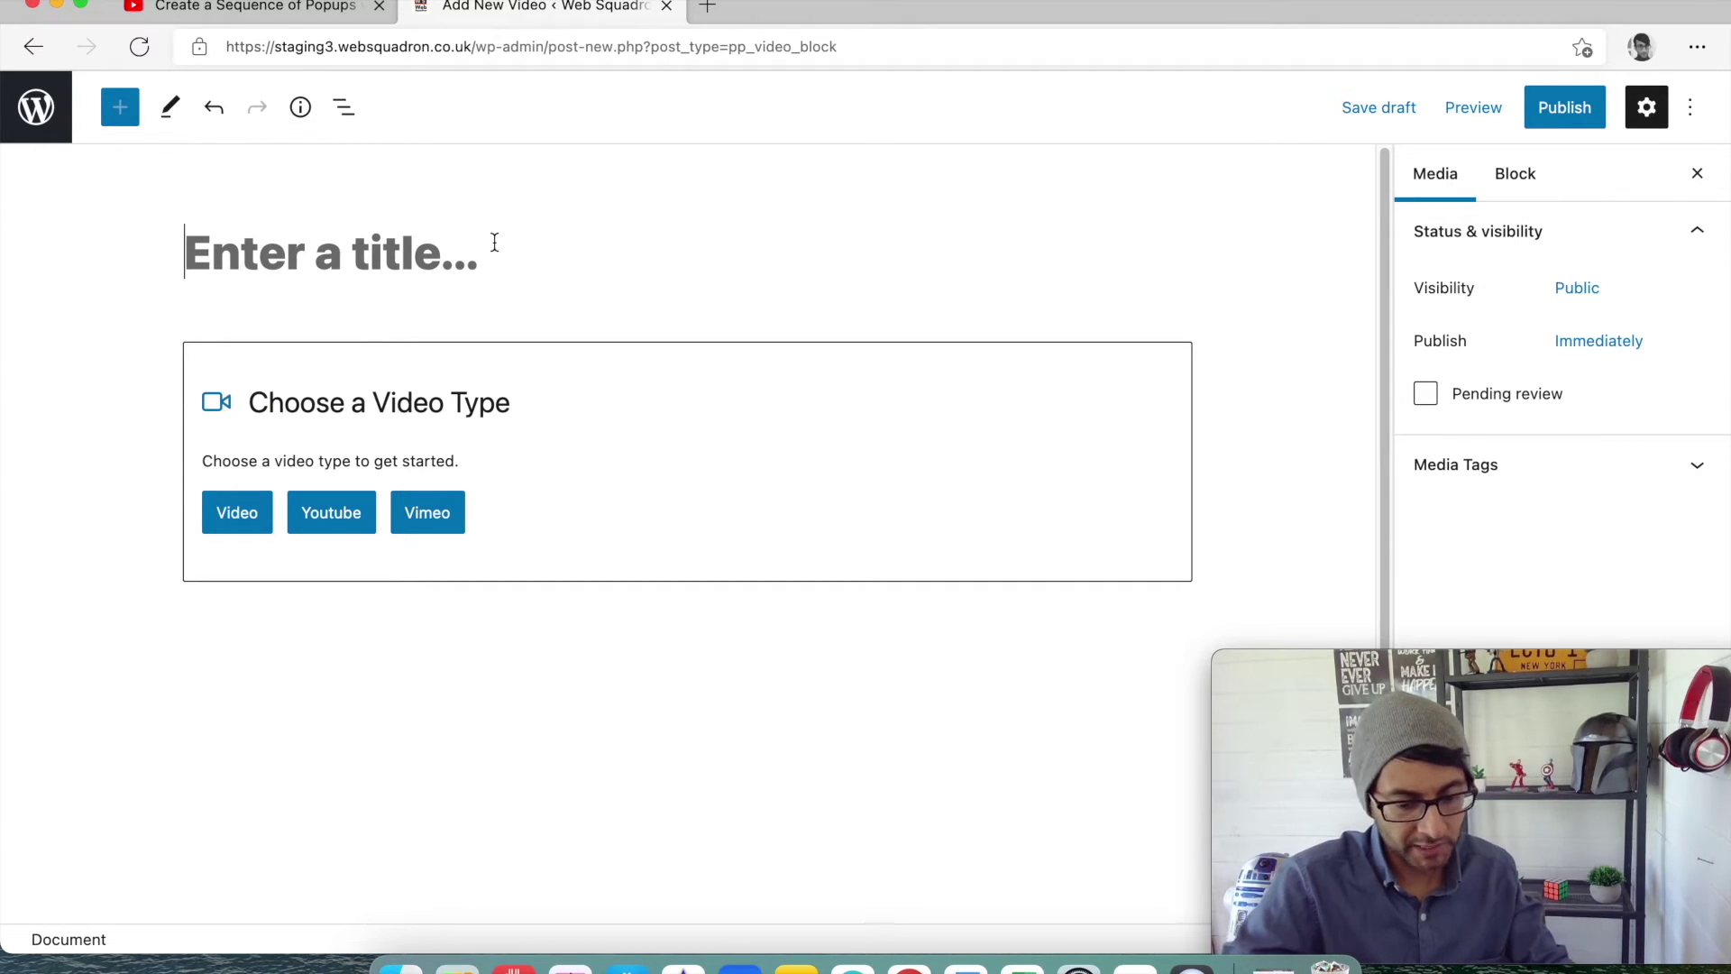
type("Popou")
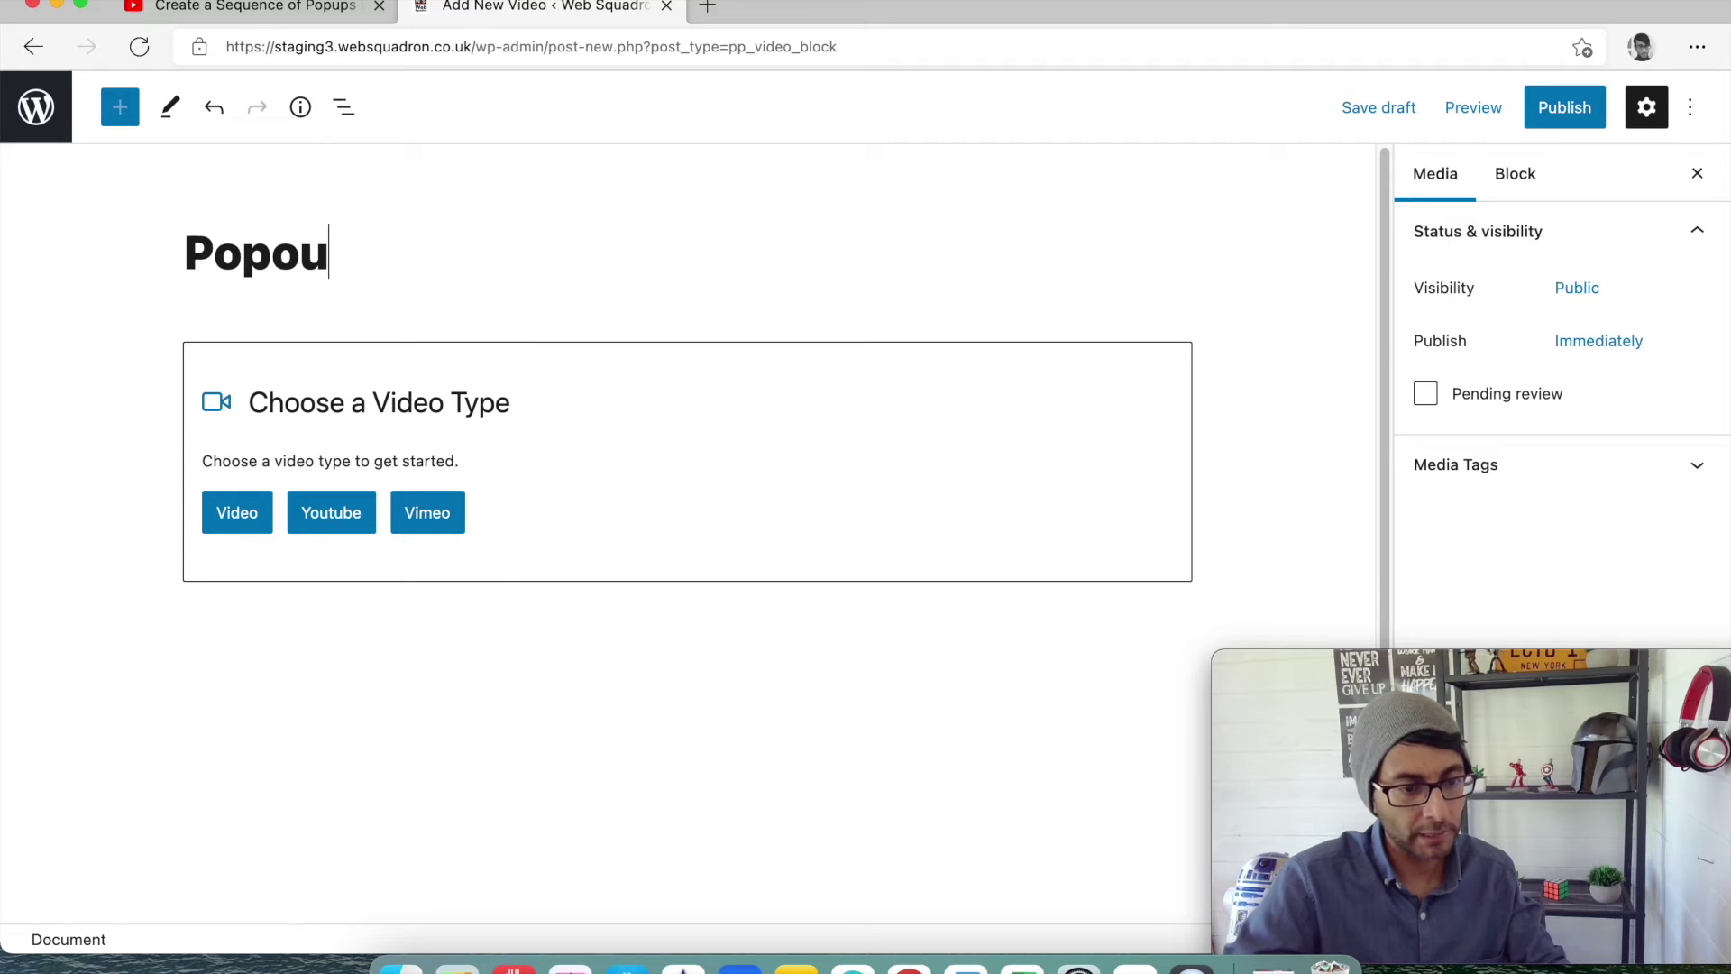
key("BackSpace")
key("BackSpace")
type("up")
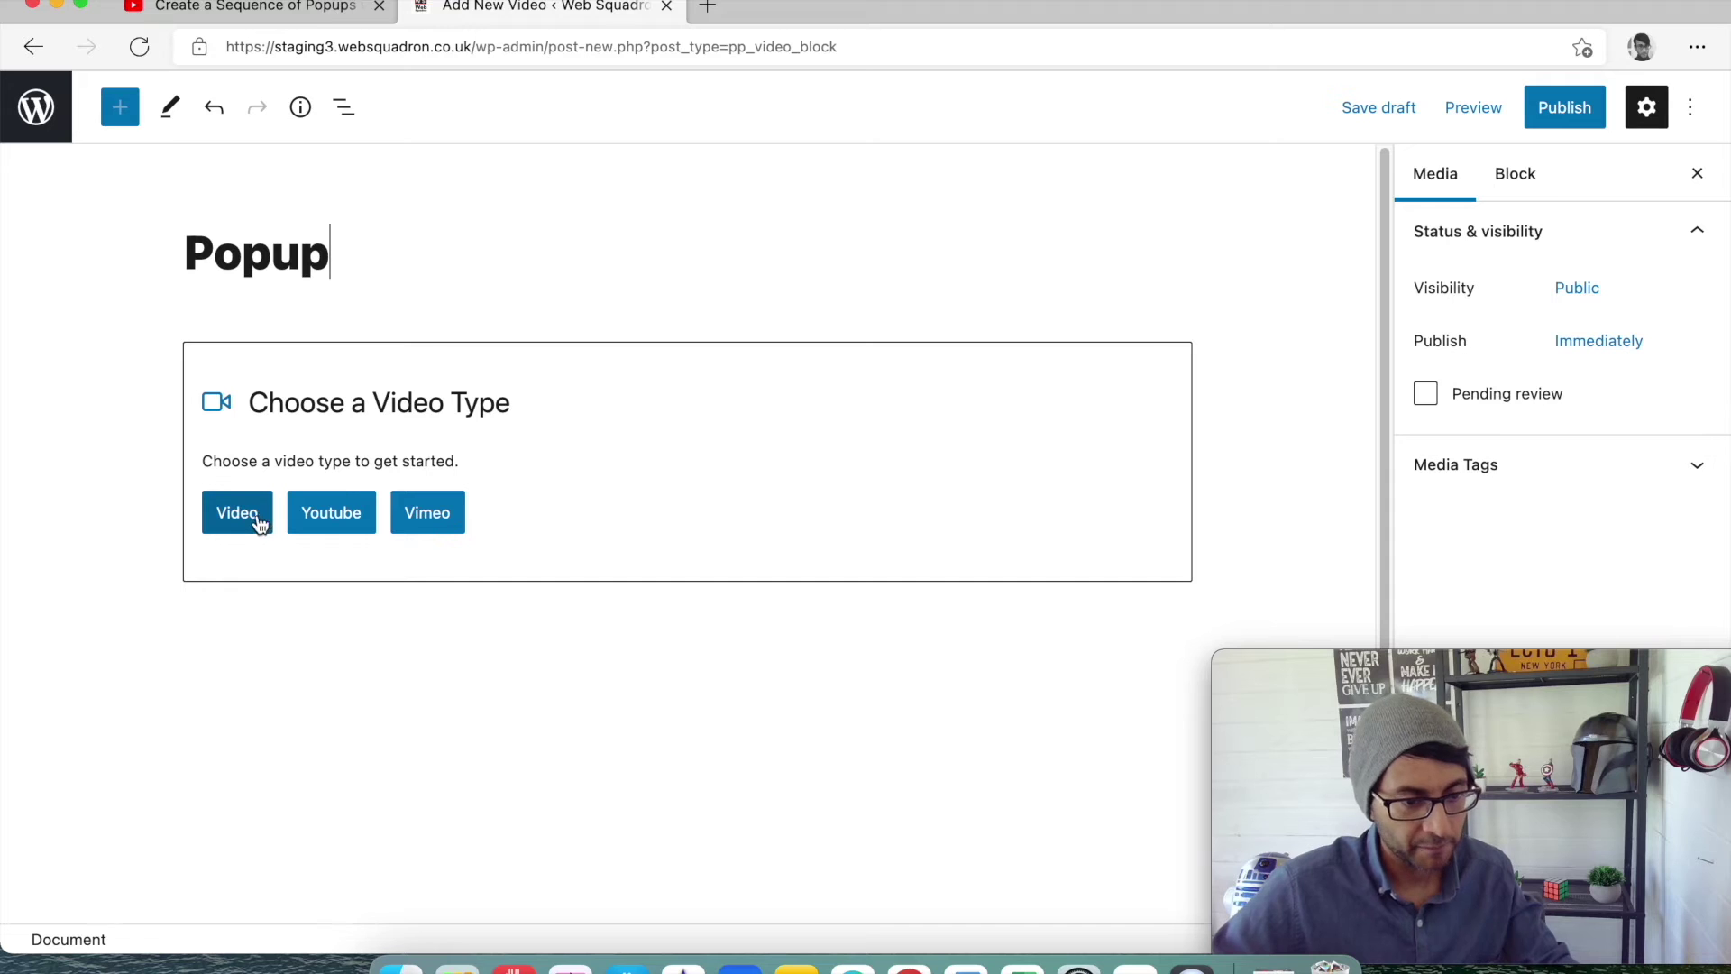
Step: Add a YouTube block using the copied 'Create a Sequence of Popups' video URL
left_click(320, 515)
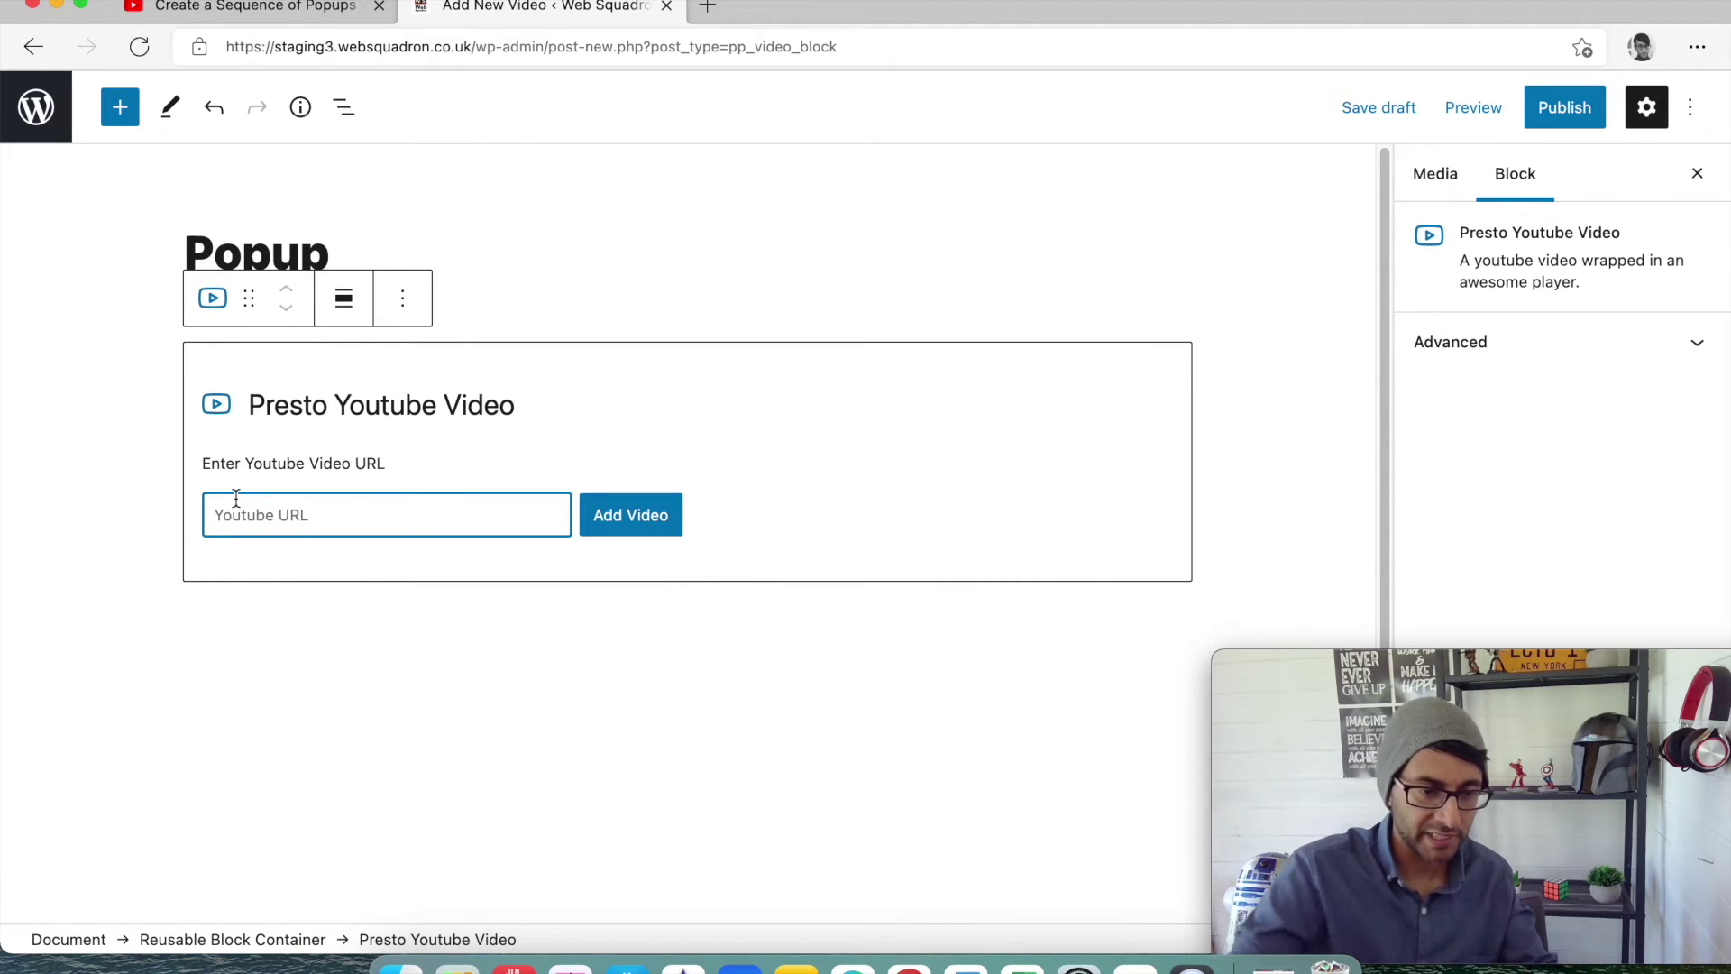
left_click(296, 530)
left_click(171, 9)
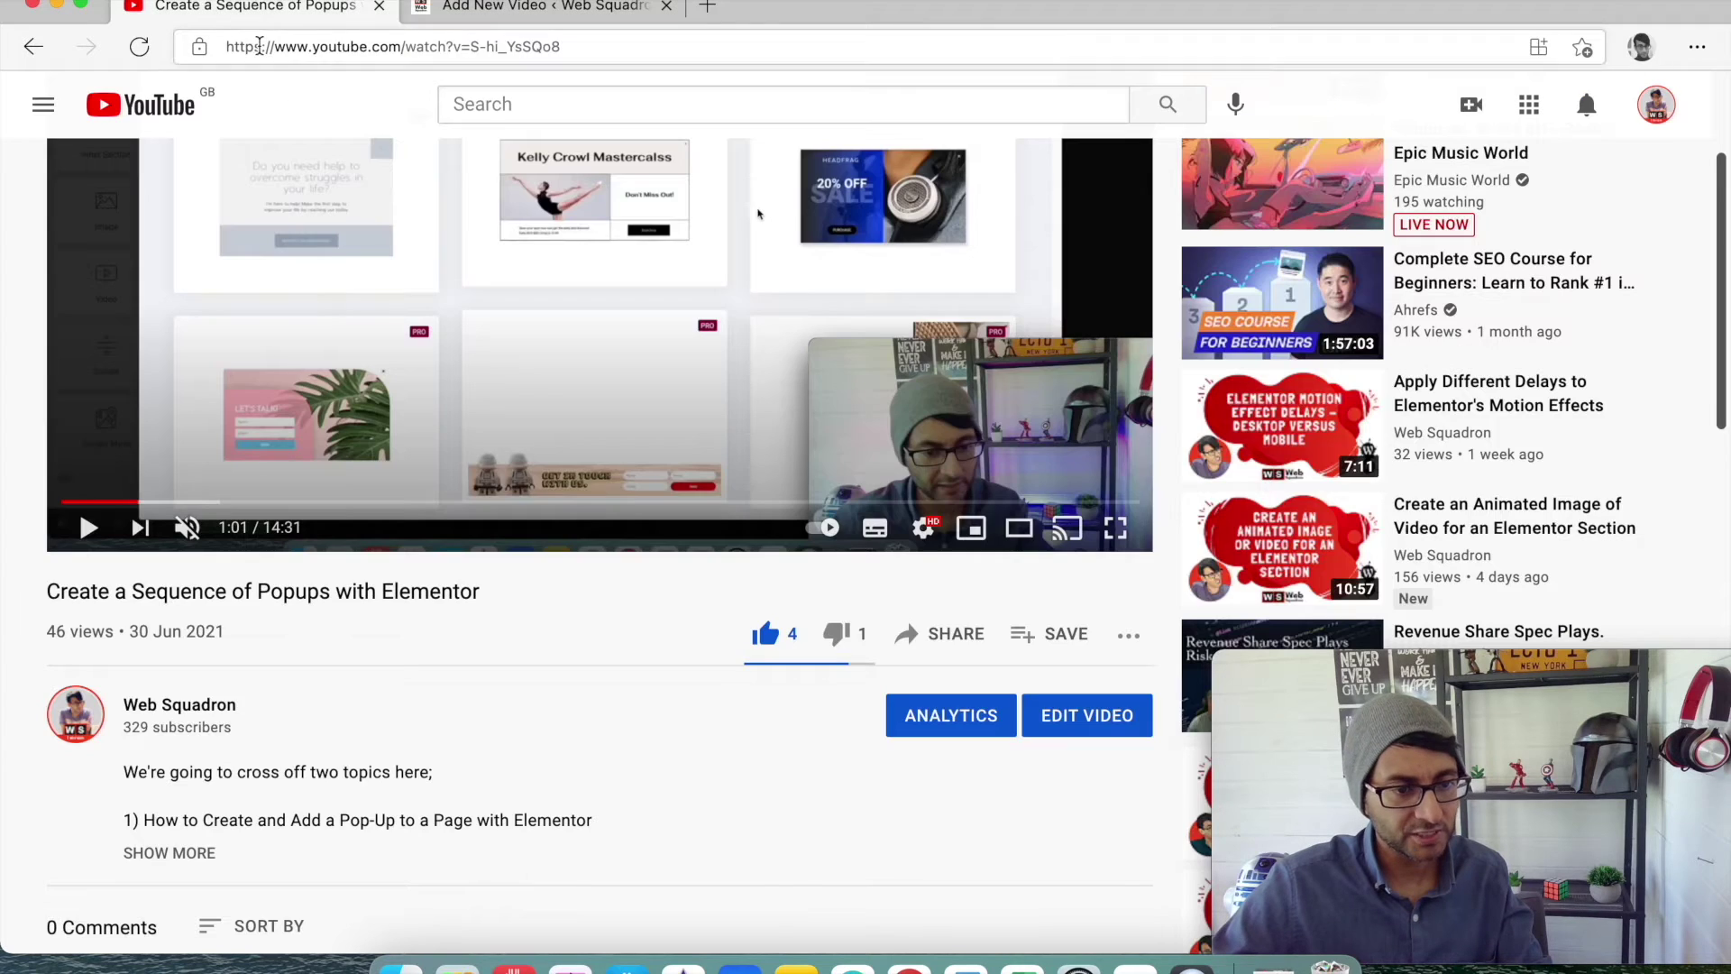
left_click(338, 49)
key("super+c")
left_click(571, 11)
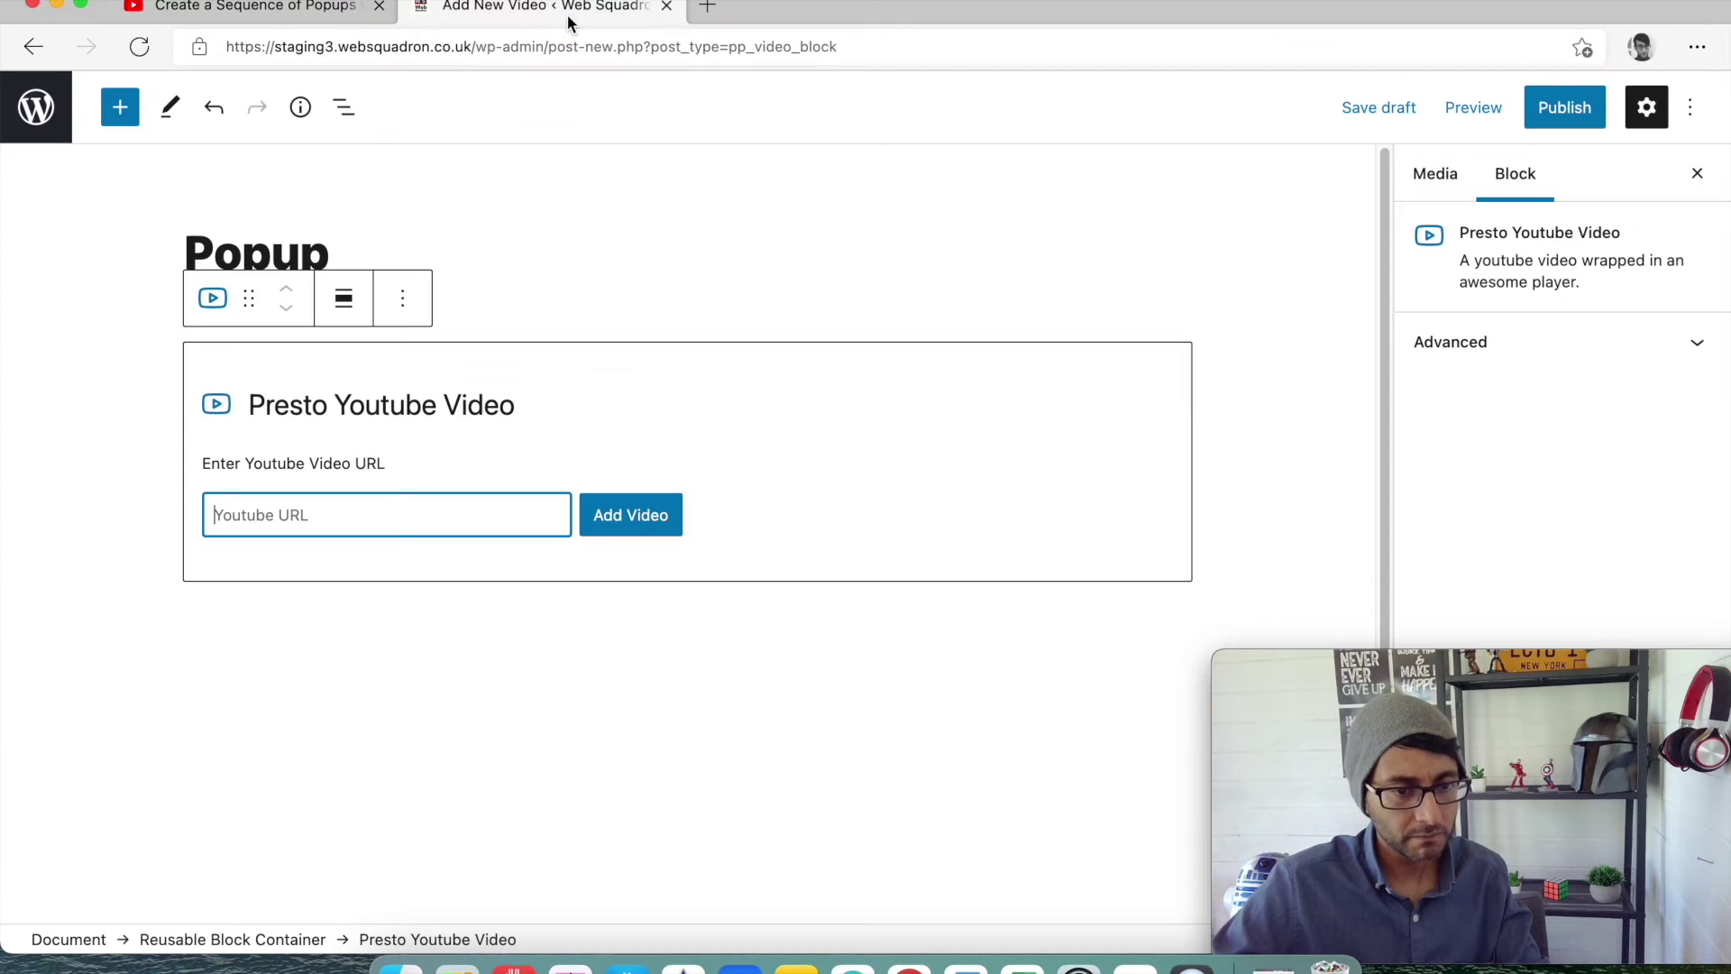
left_click(352, 510)
key("super+v")
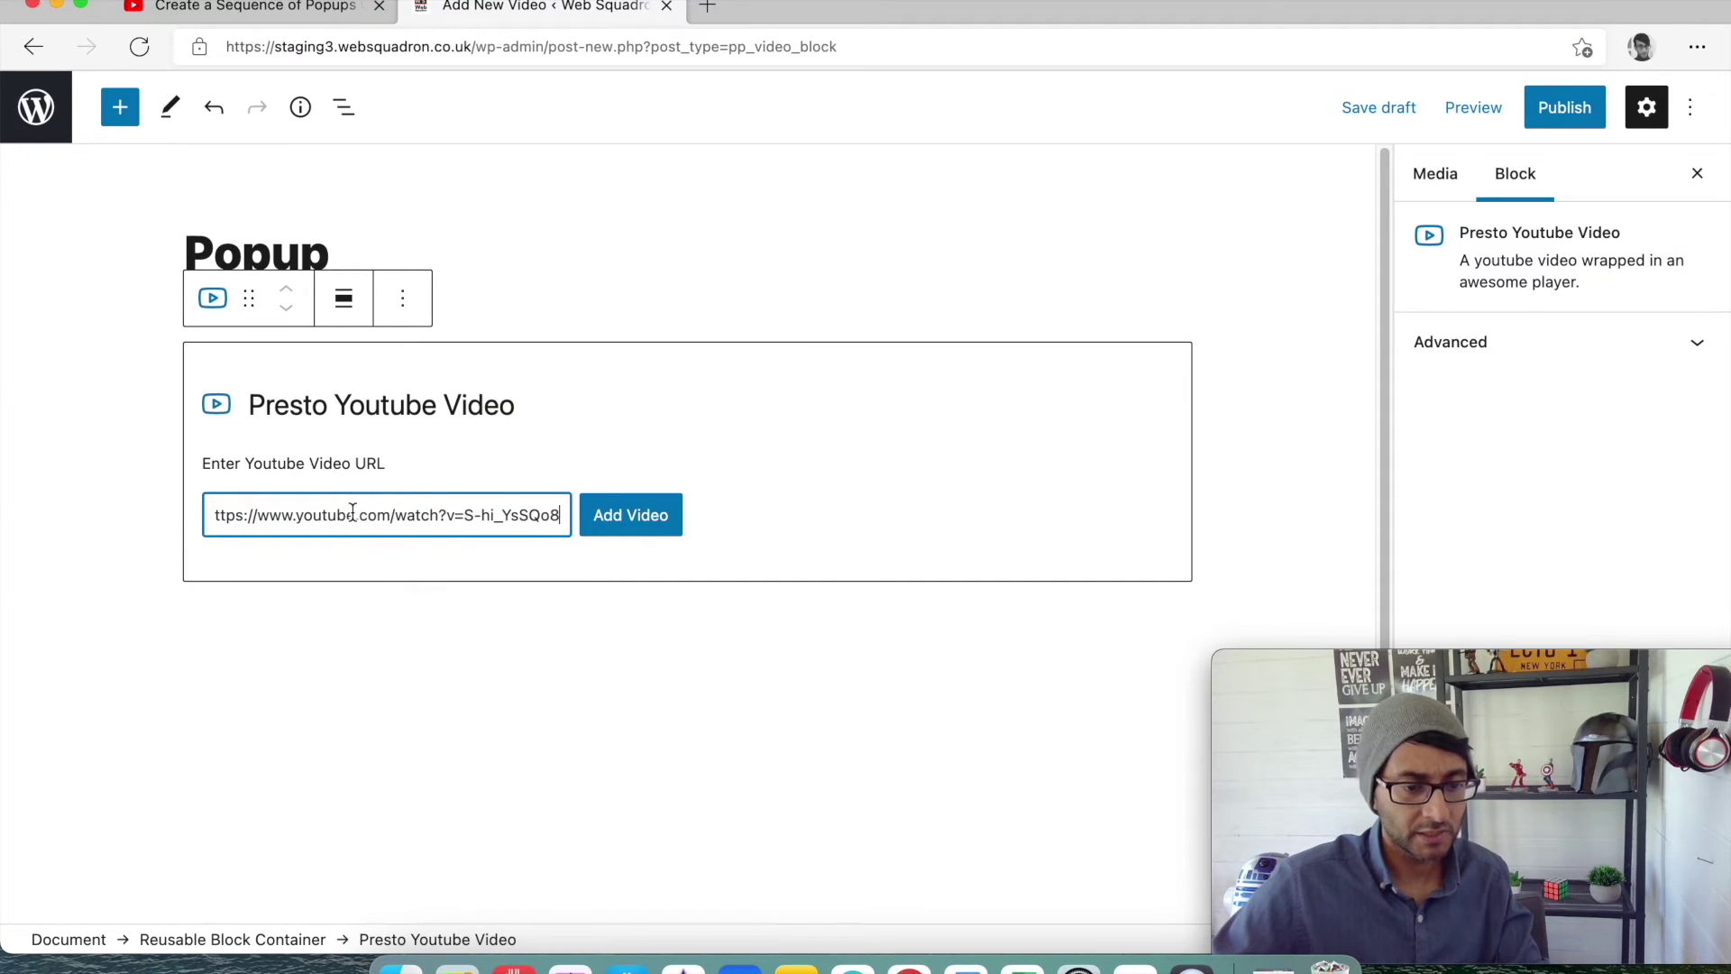
left_click(633, 516)
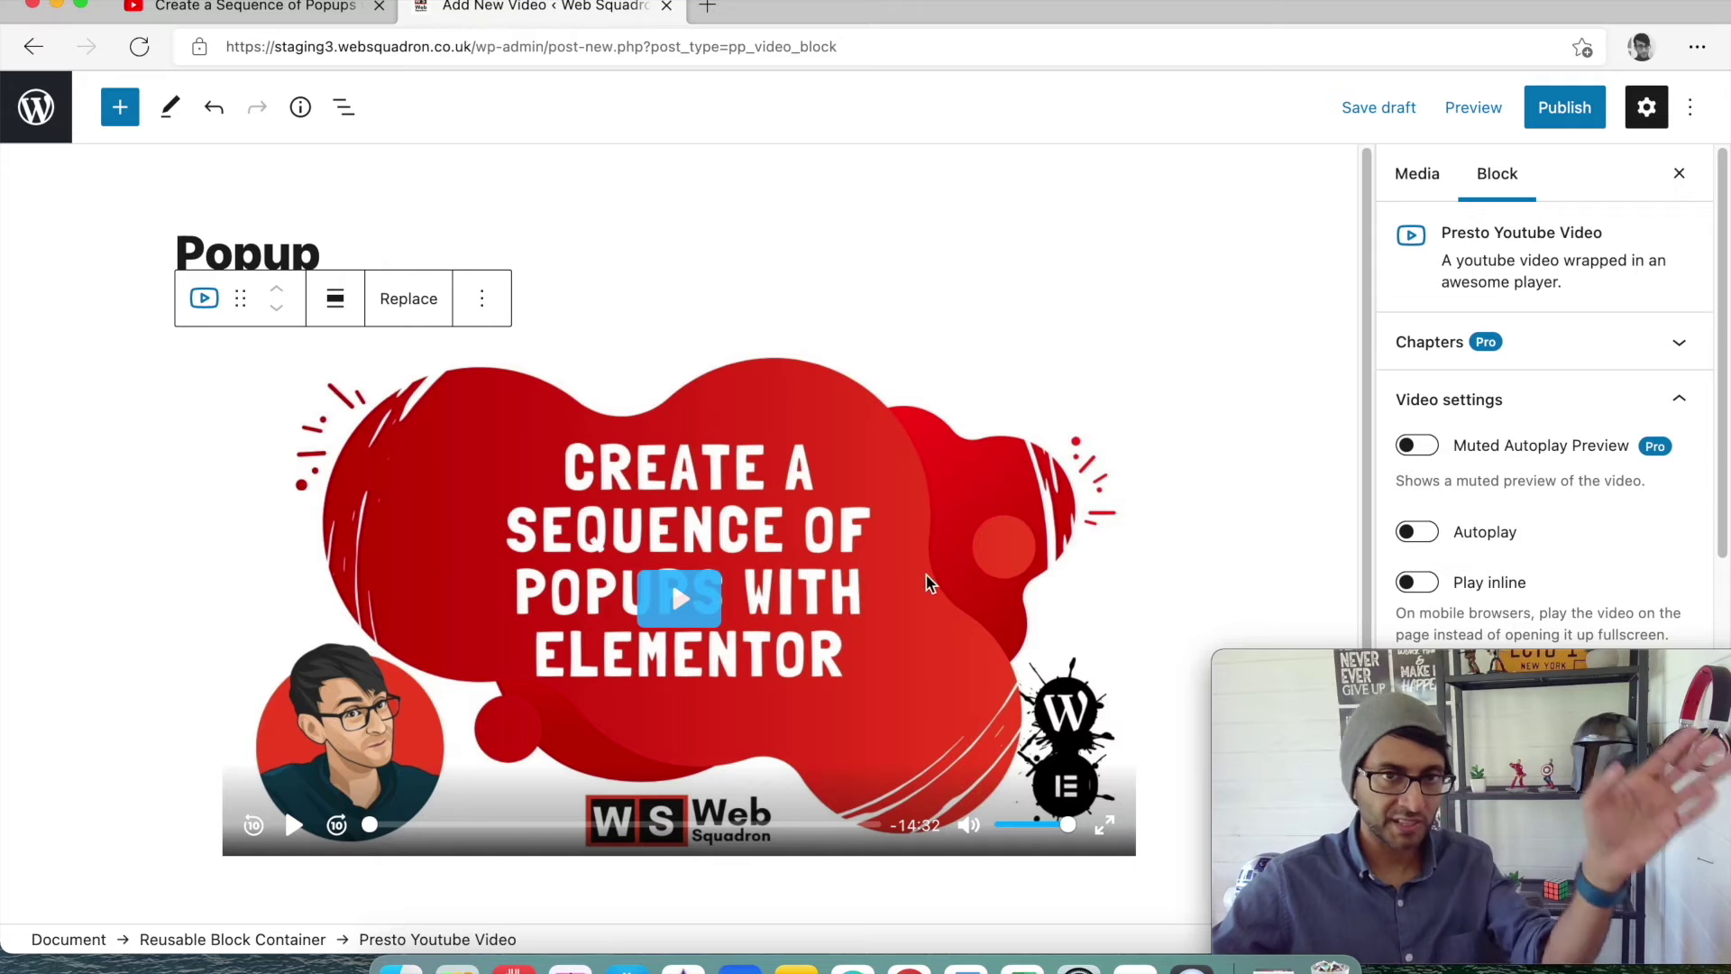
scroll(926, 579, "down", 2)
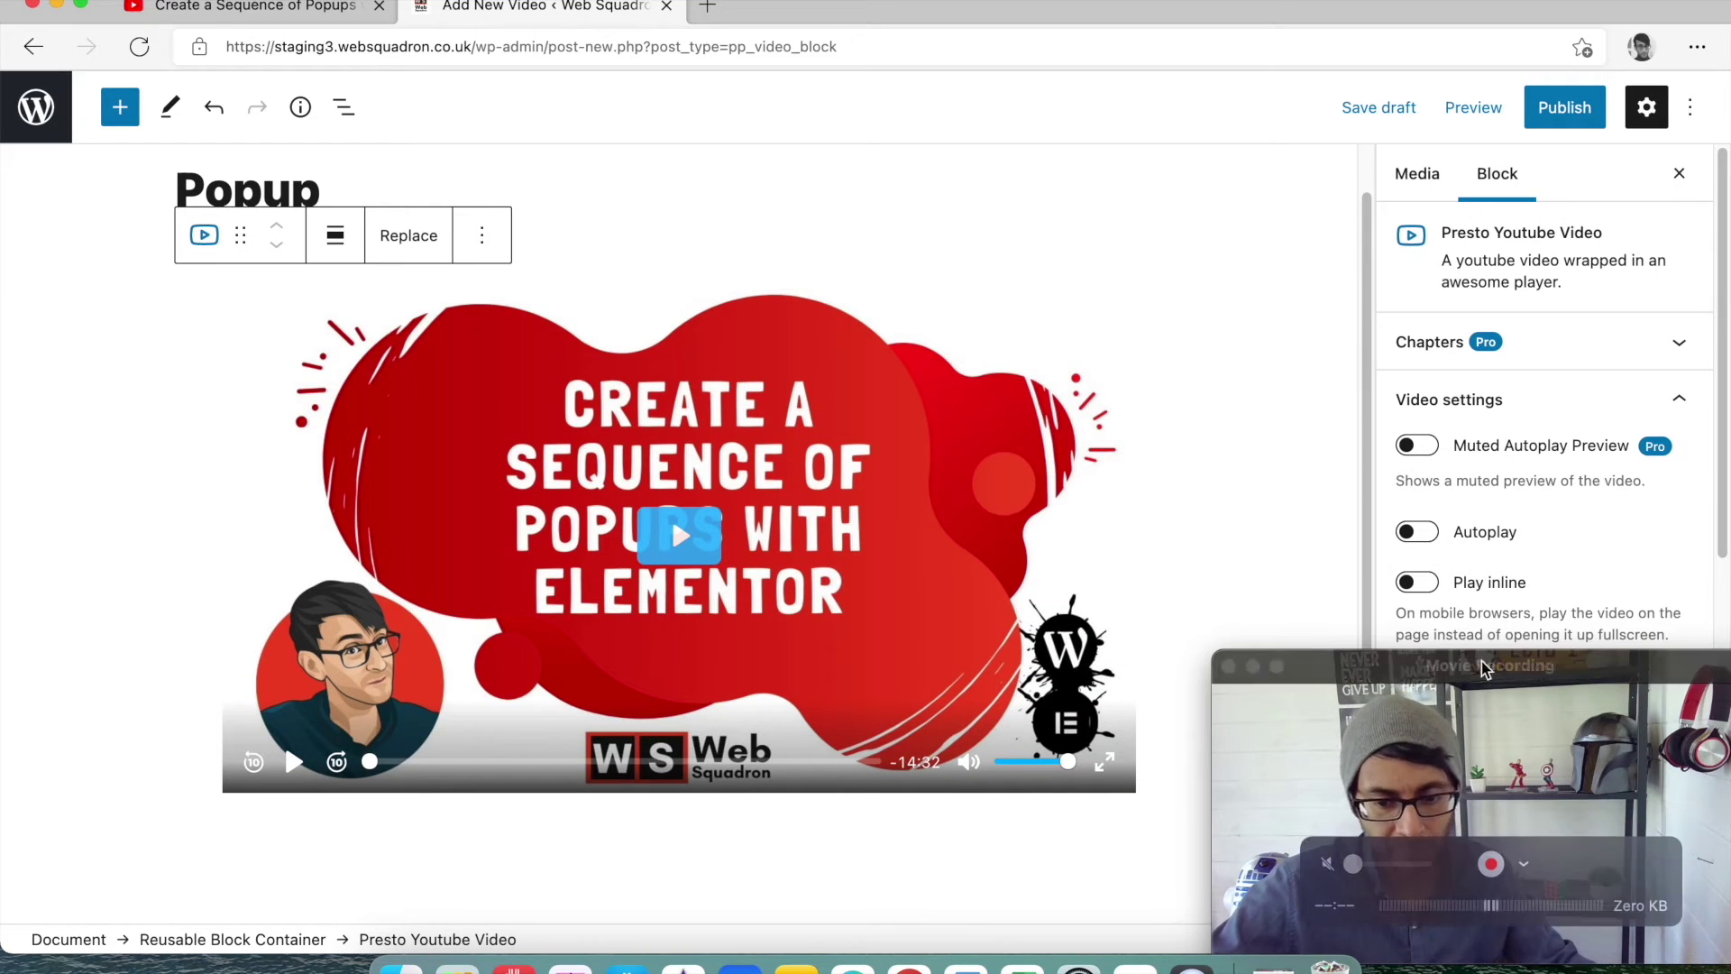
left_click_drag(1487, 665, 445, 604)
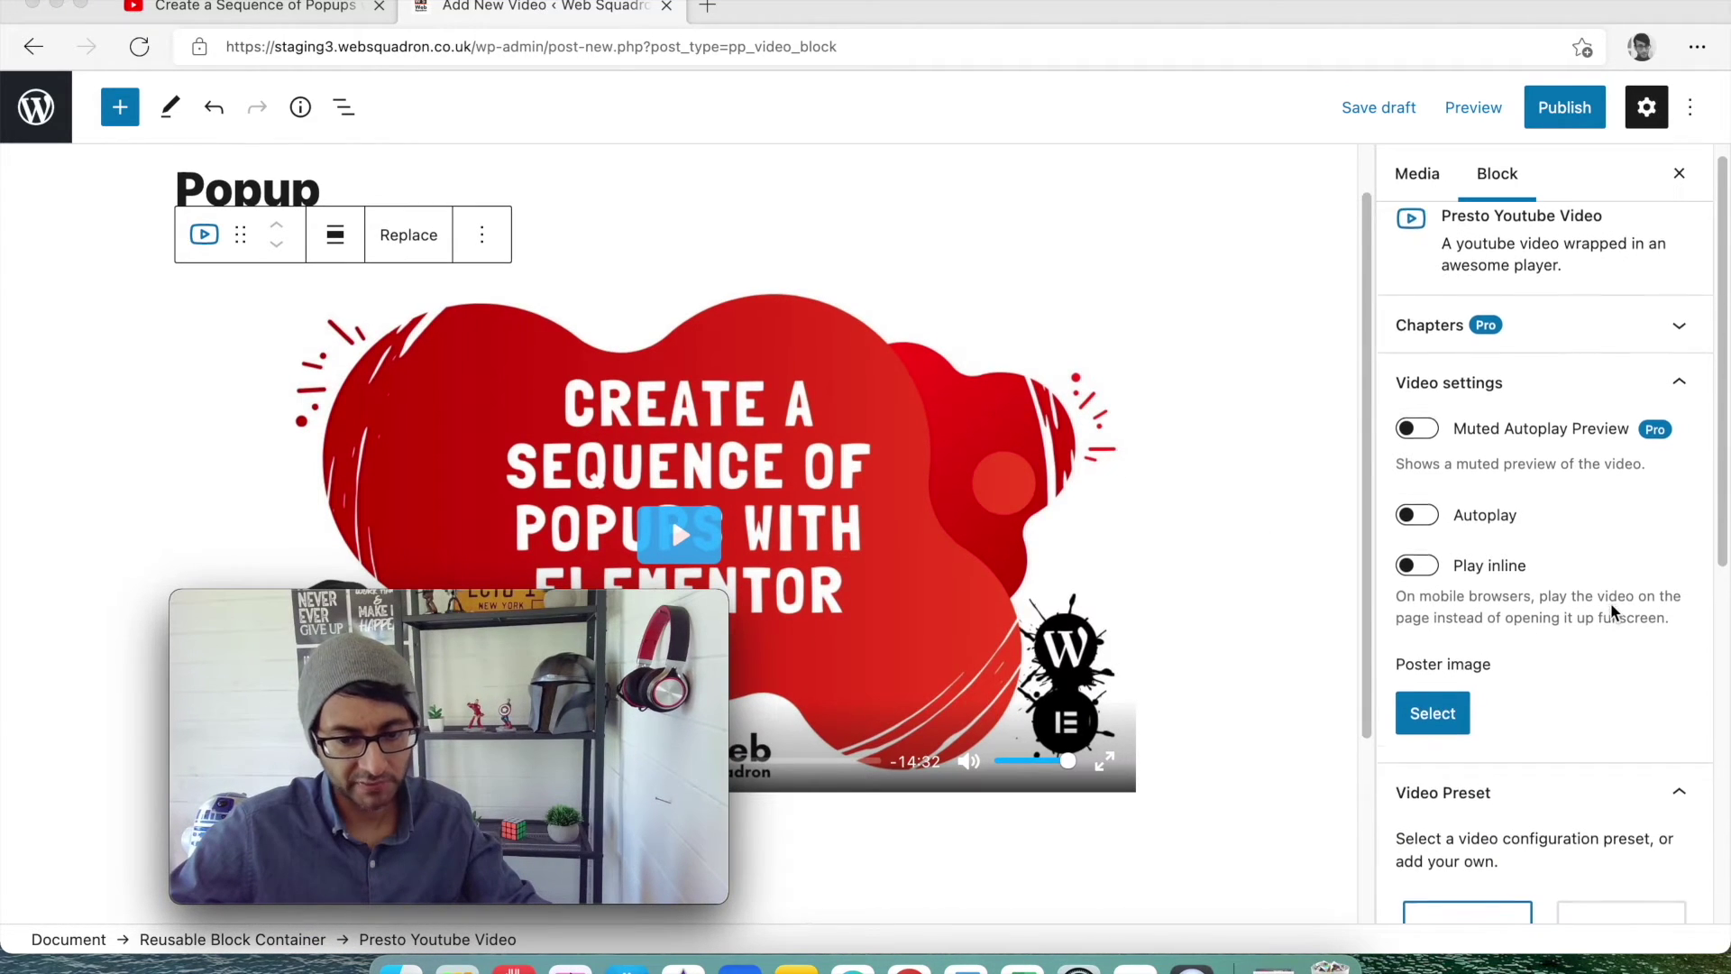
scroll(1612, 604, "down", 3)
scroll(1612, 602, "up", 3)
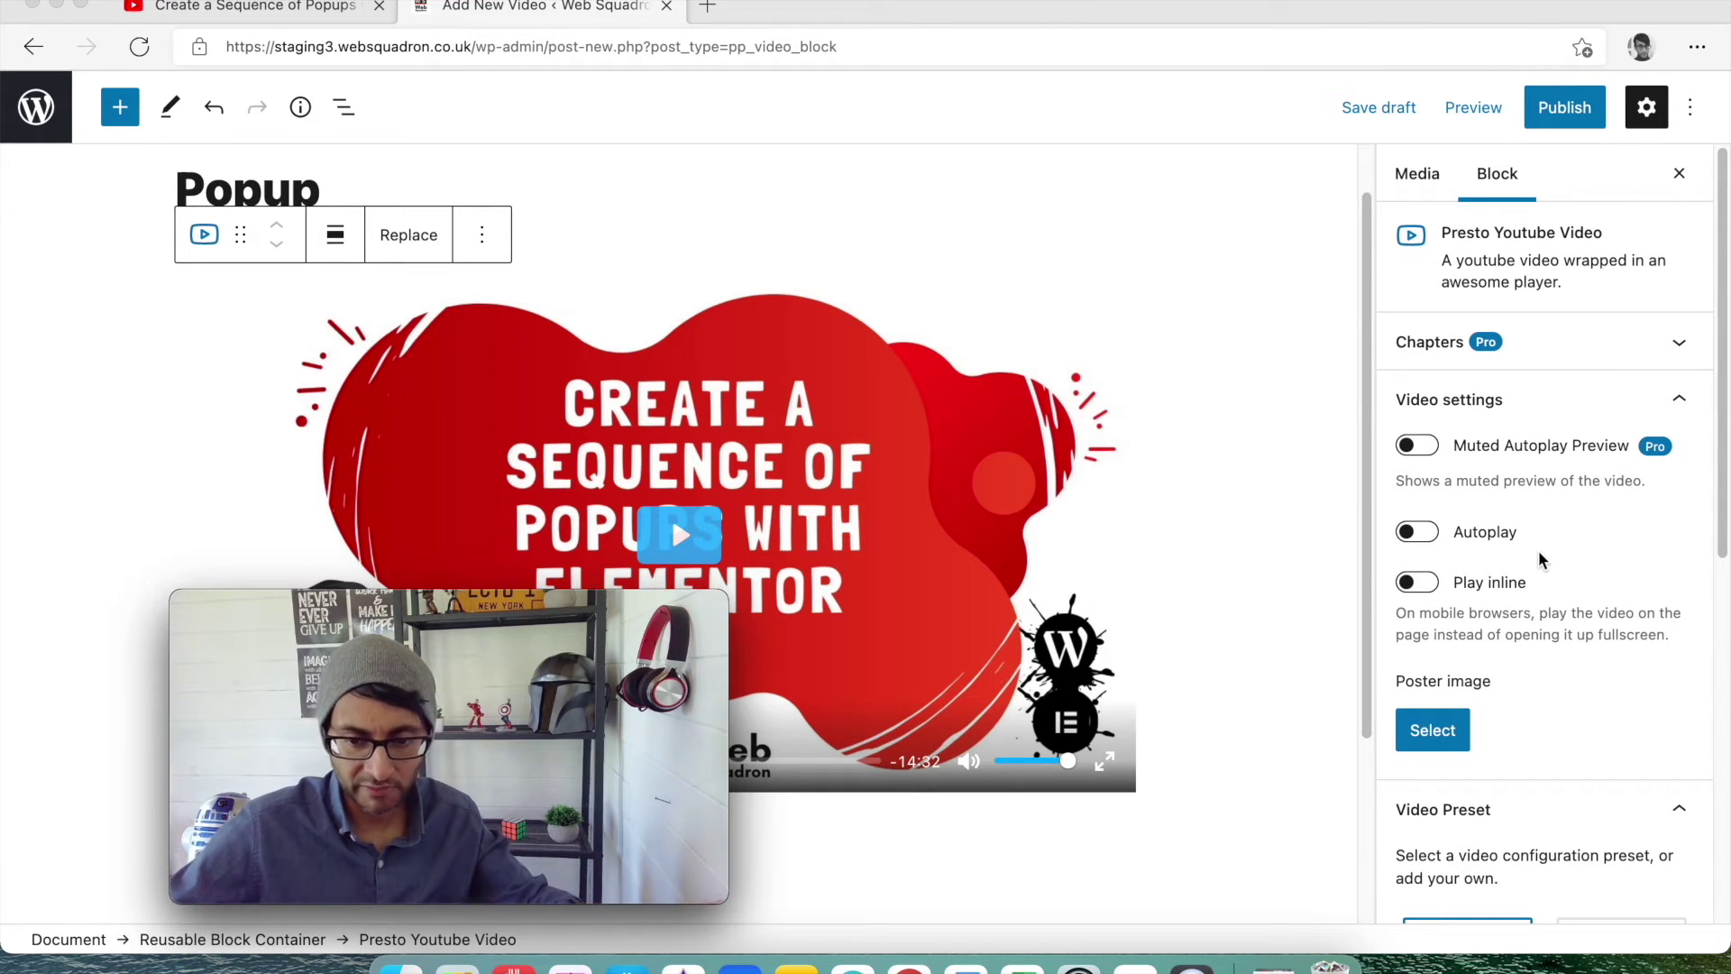
scroll(1638, 521, "down", 3)
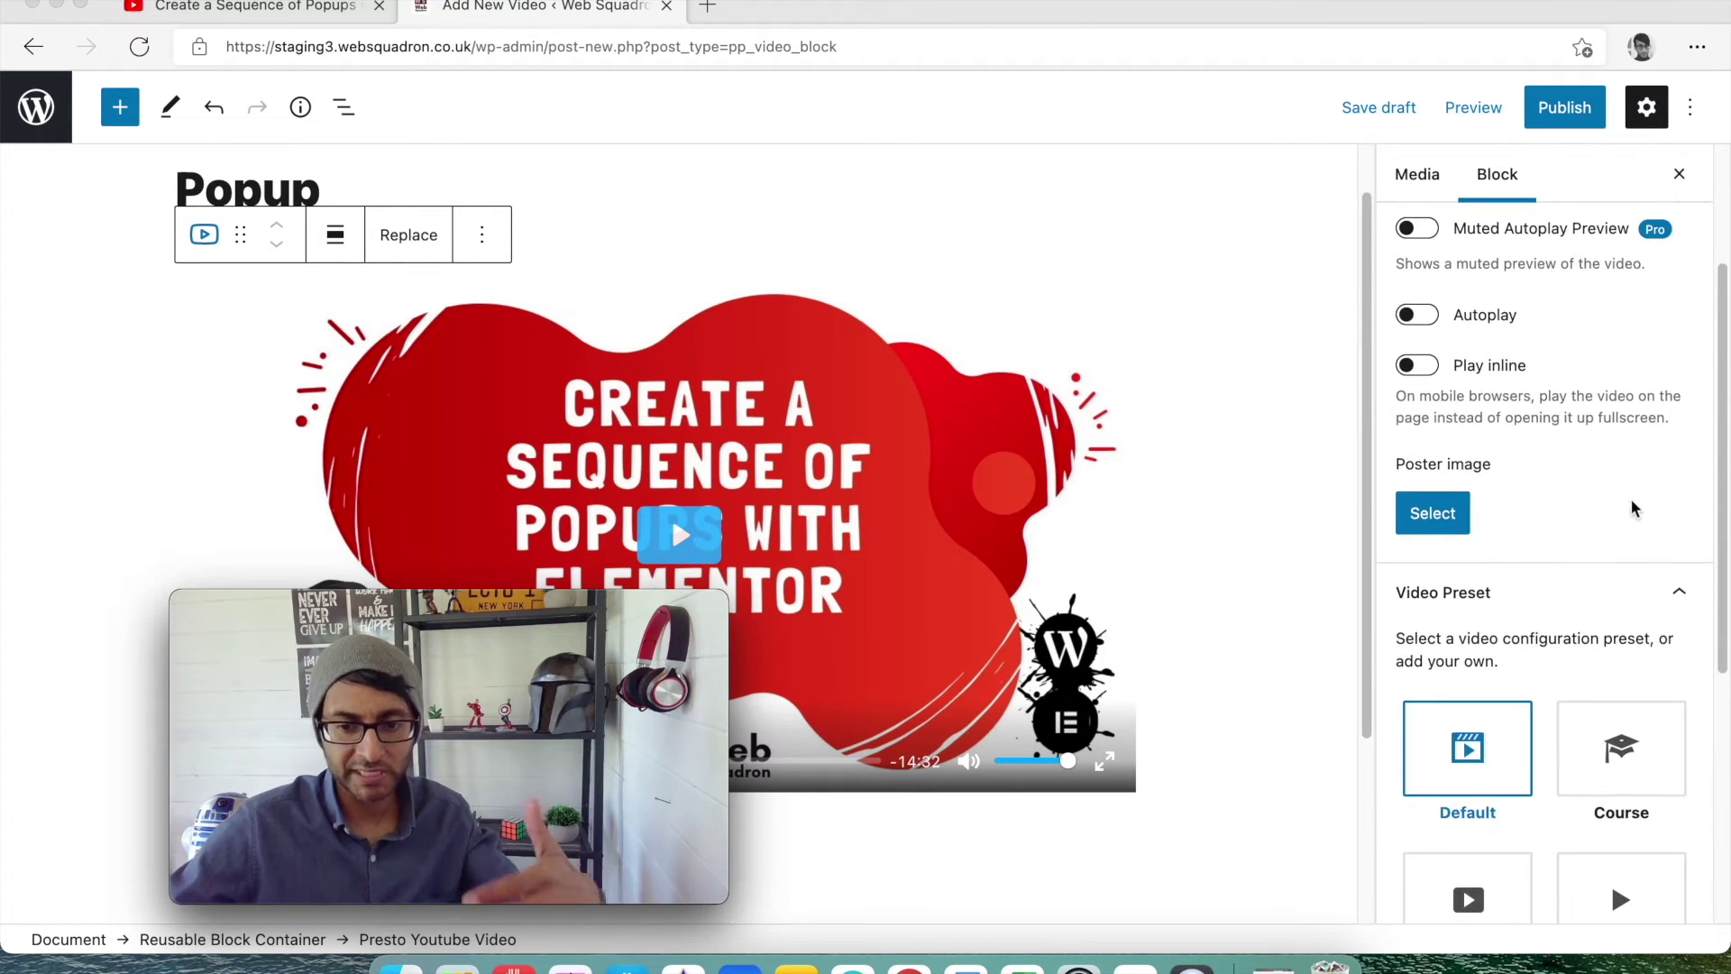
scroll(1657, 332, "down", 5)
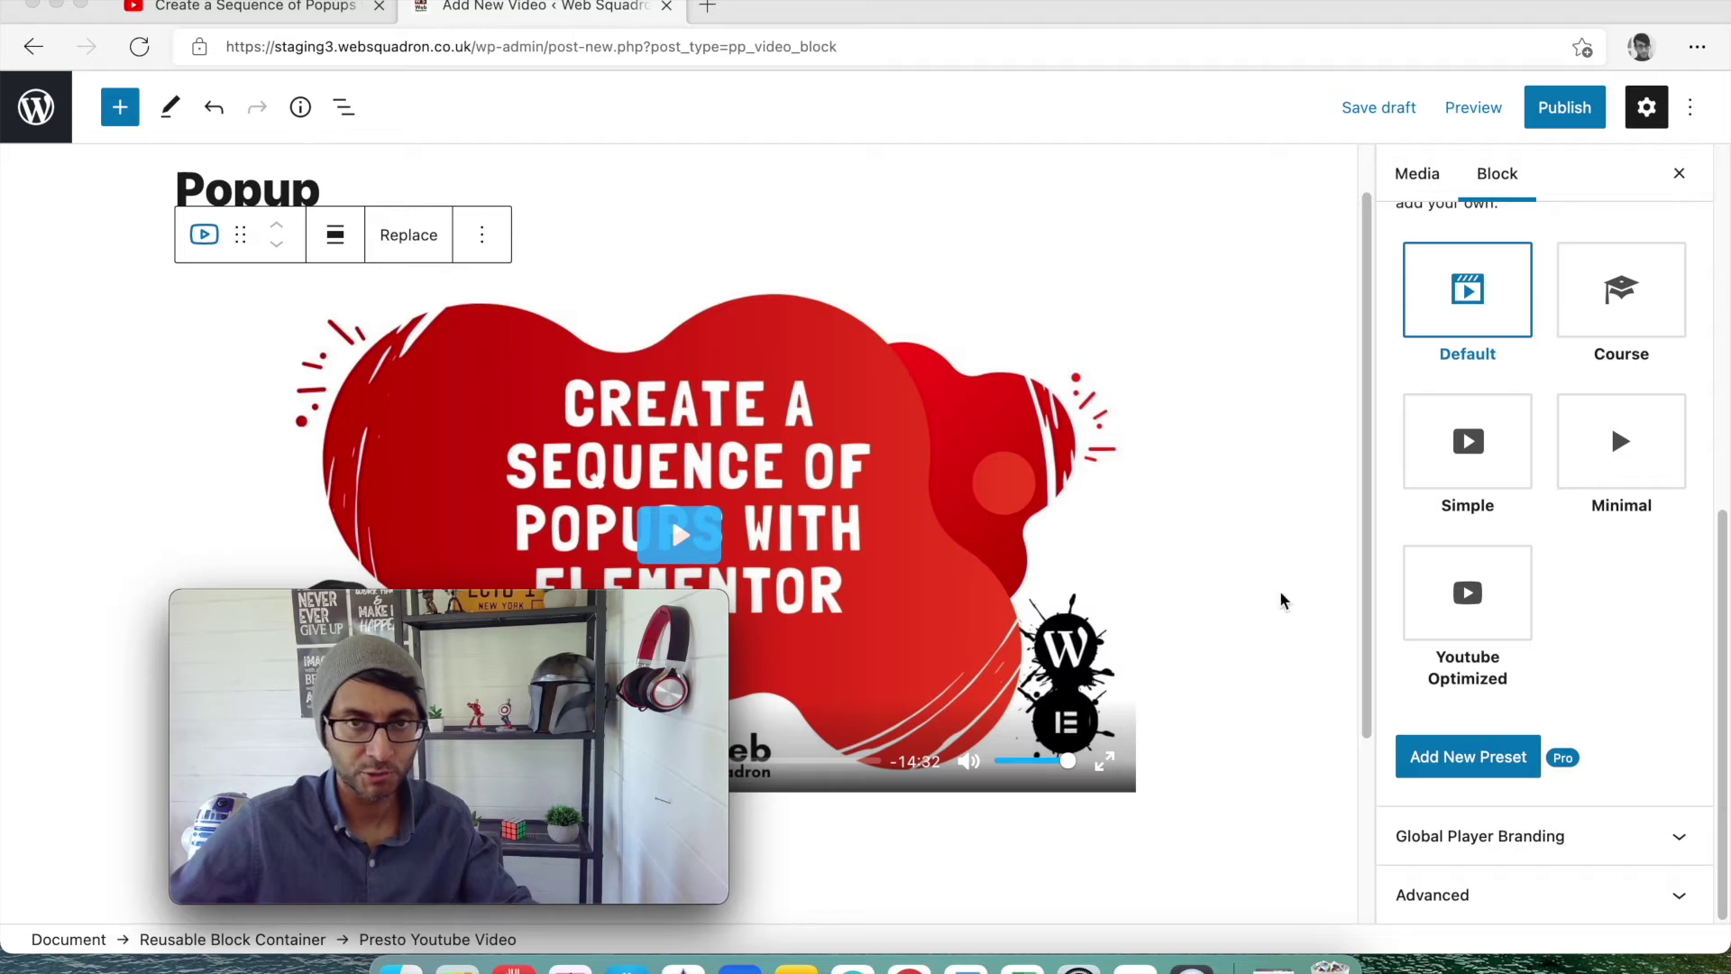
left_click_drag(487, 622, 1135, 505)
left_click_drag(1374, 493, 1288, 509)
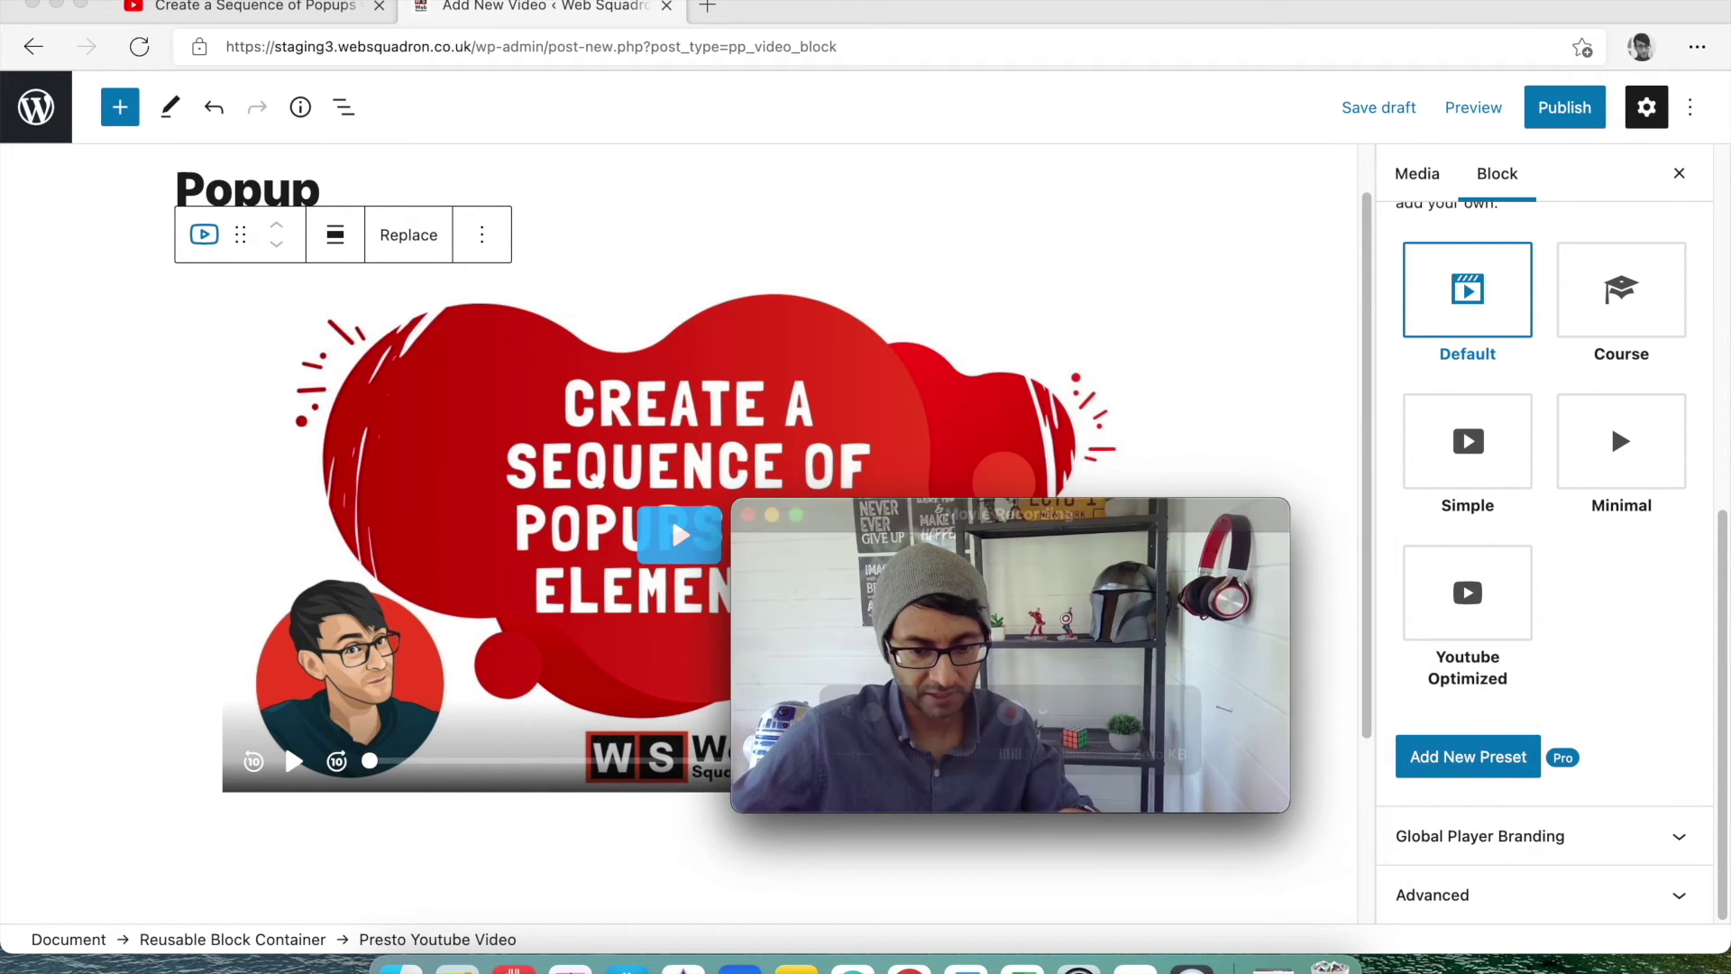
left_click_drag(1063, 511, 1035, 18)
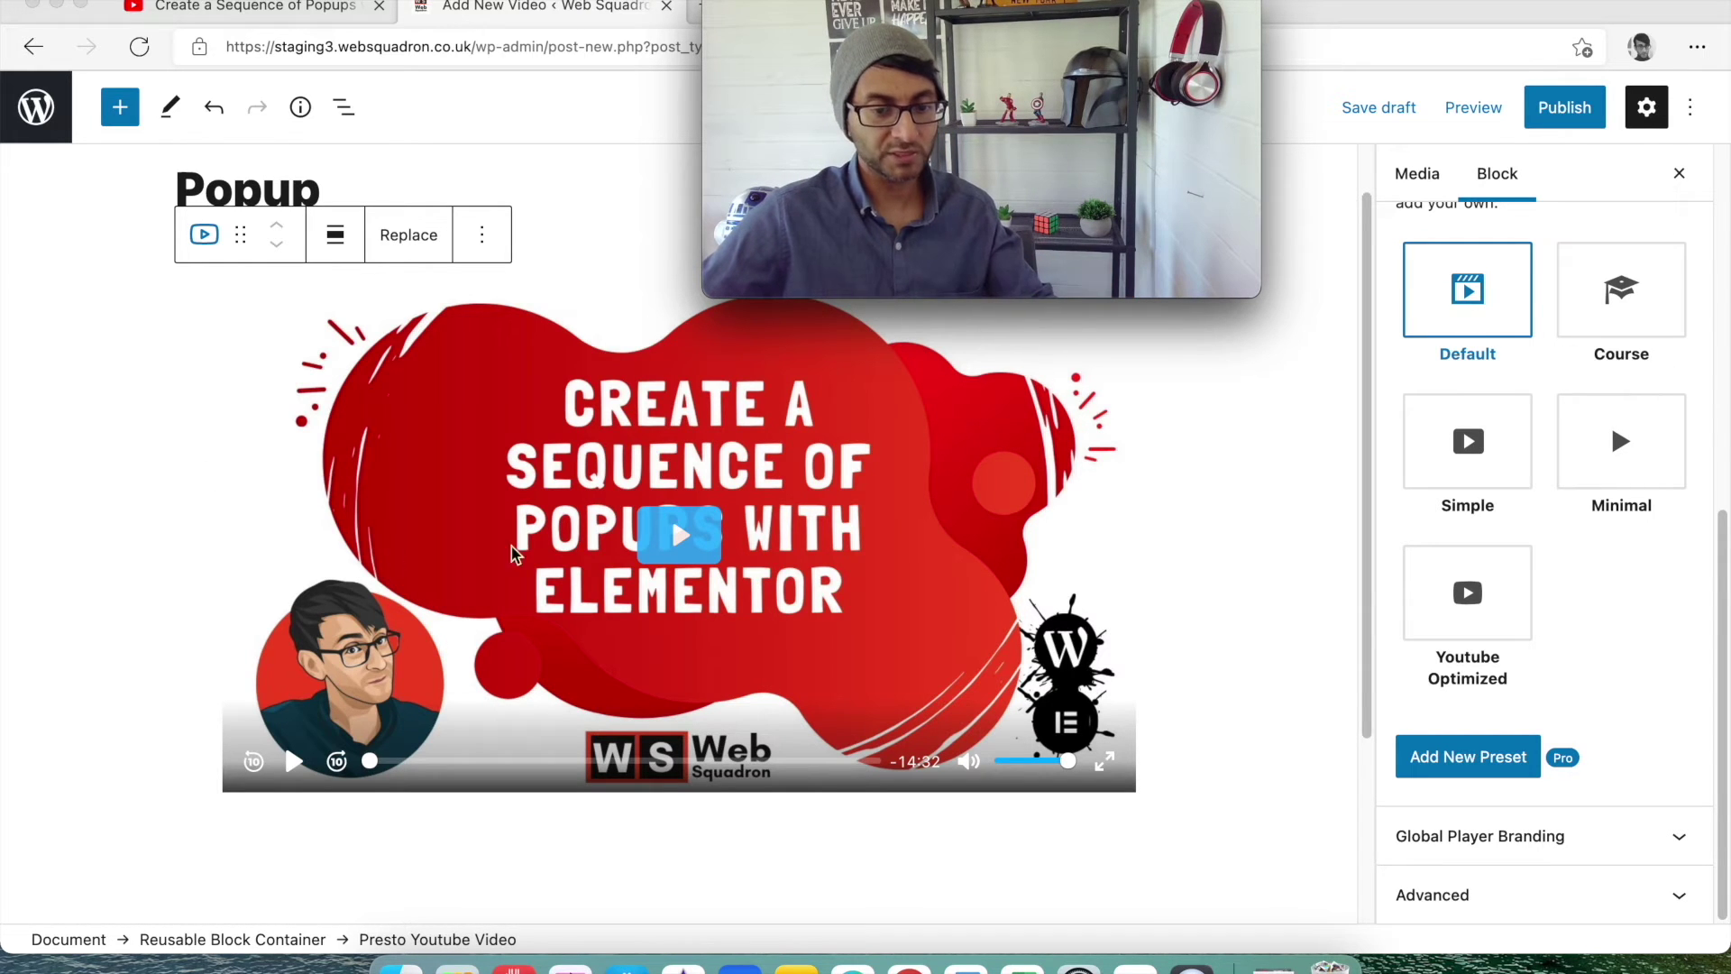
Step: Preview the Course, Default, Simple and Minimal presets, then apply Youtube Optimized
left_click(1570, 332)
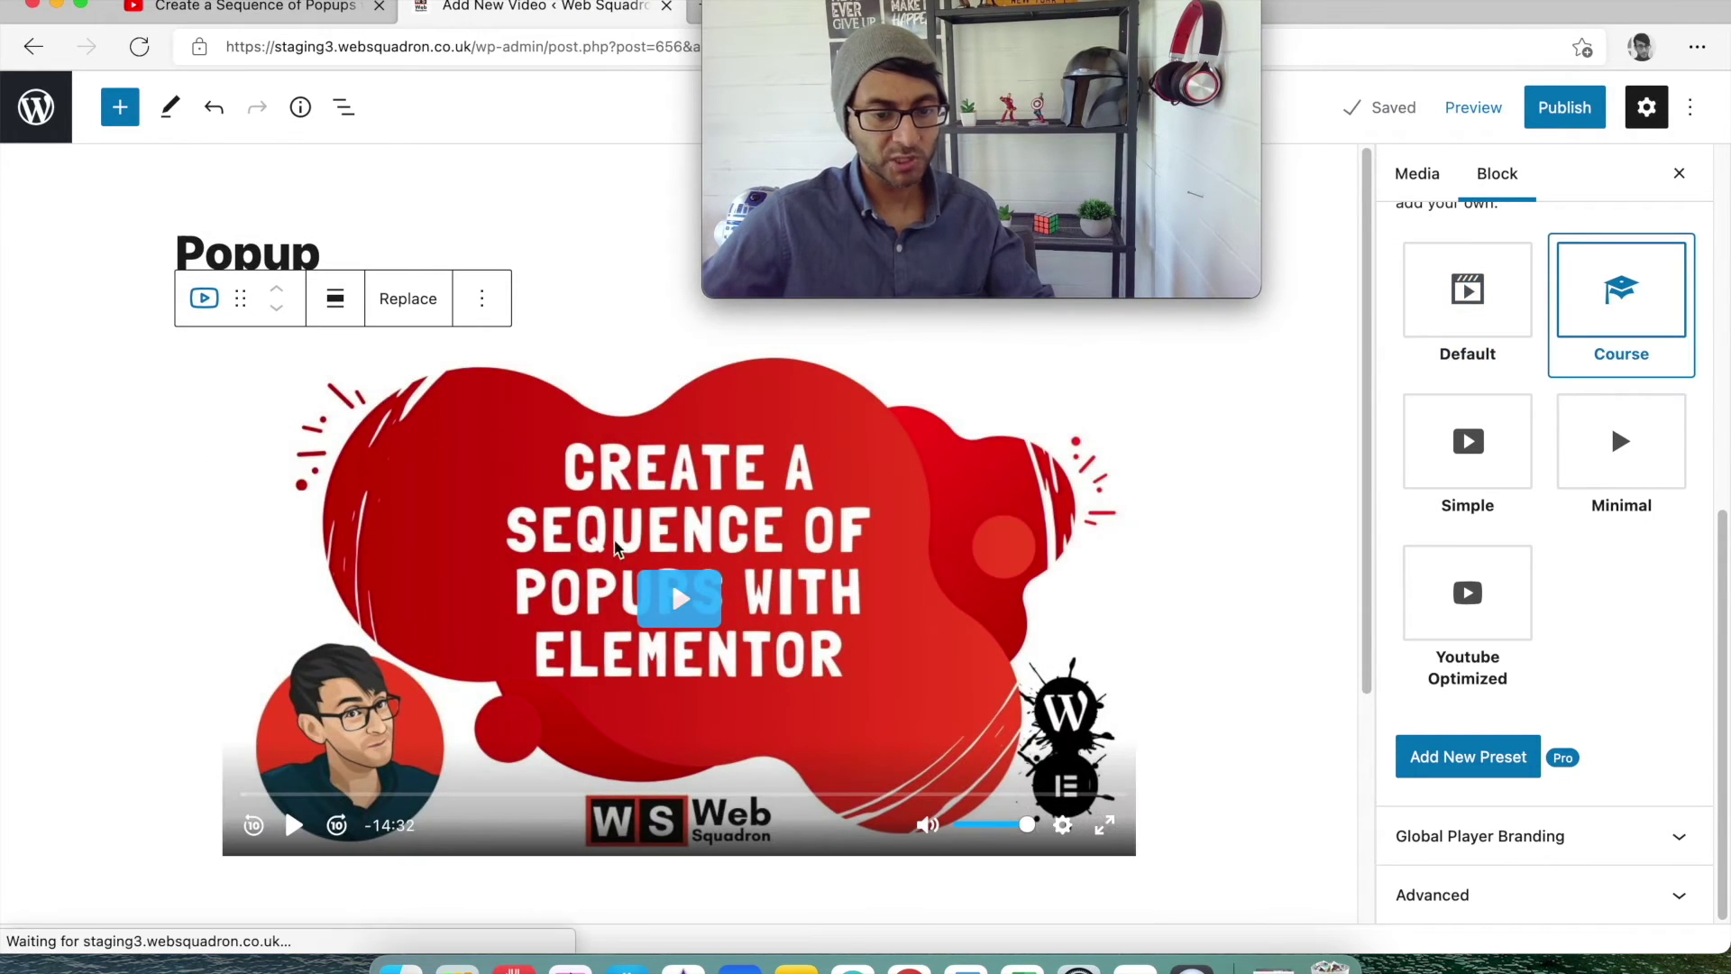
left_click(1455, 317)
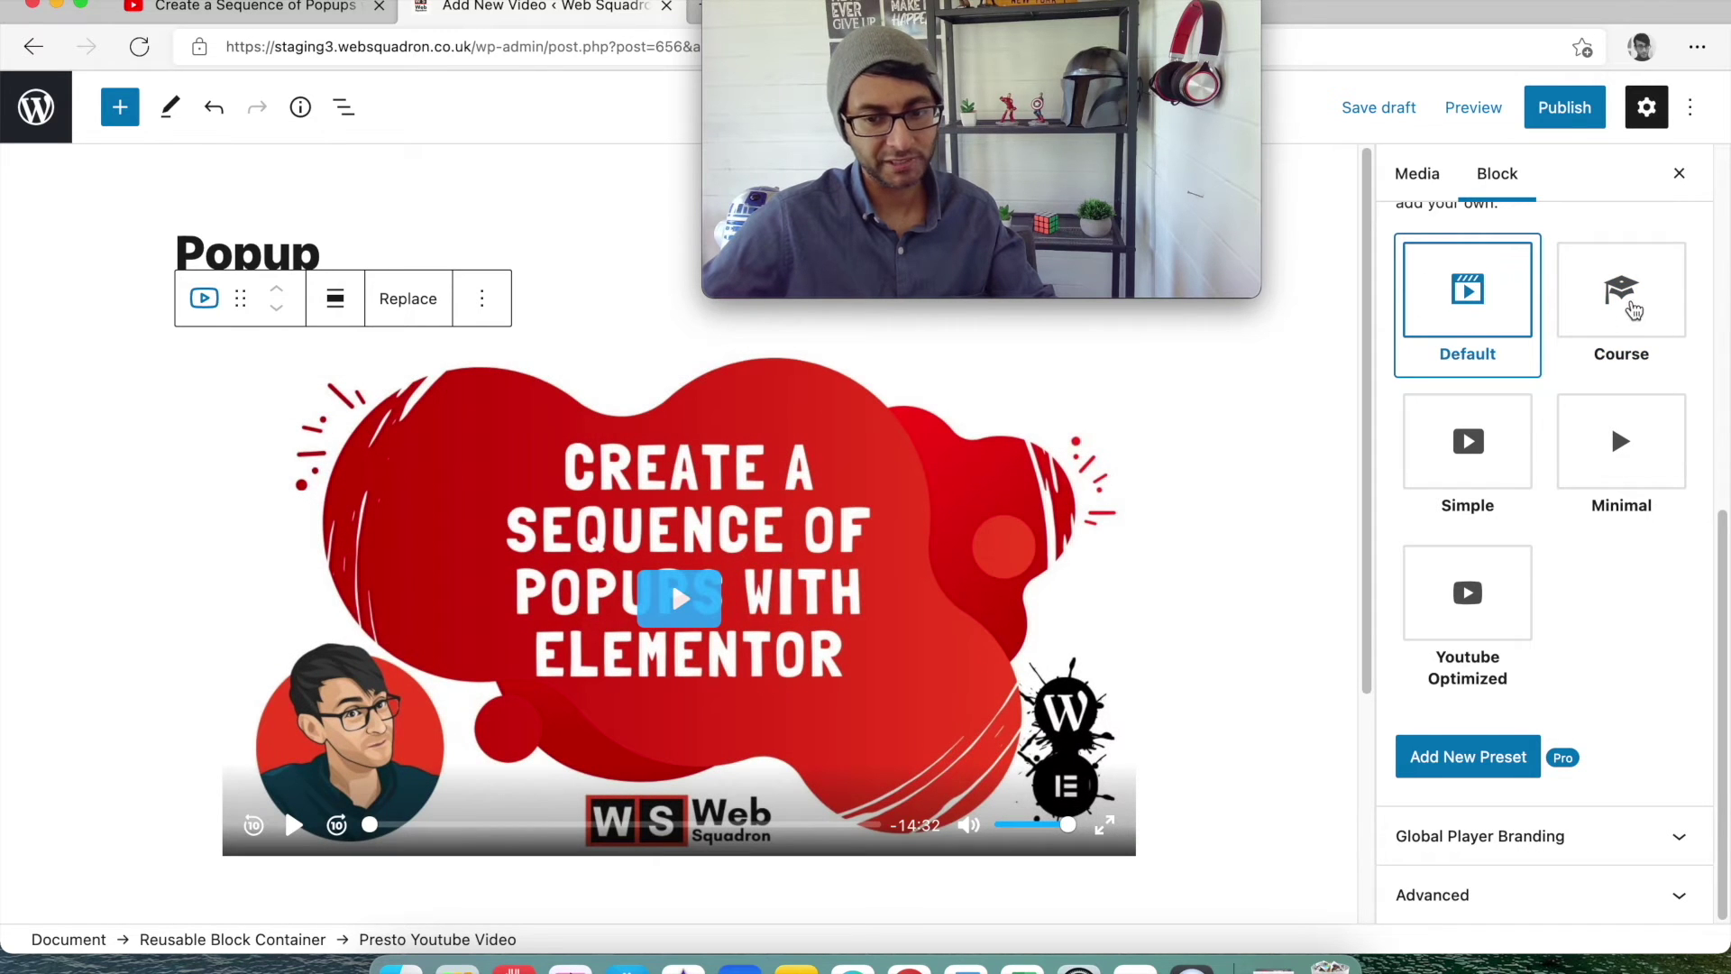
left_click(1487, 465)
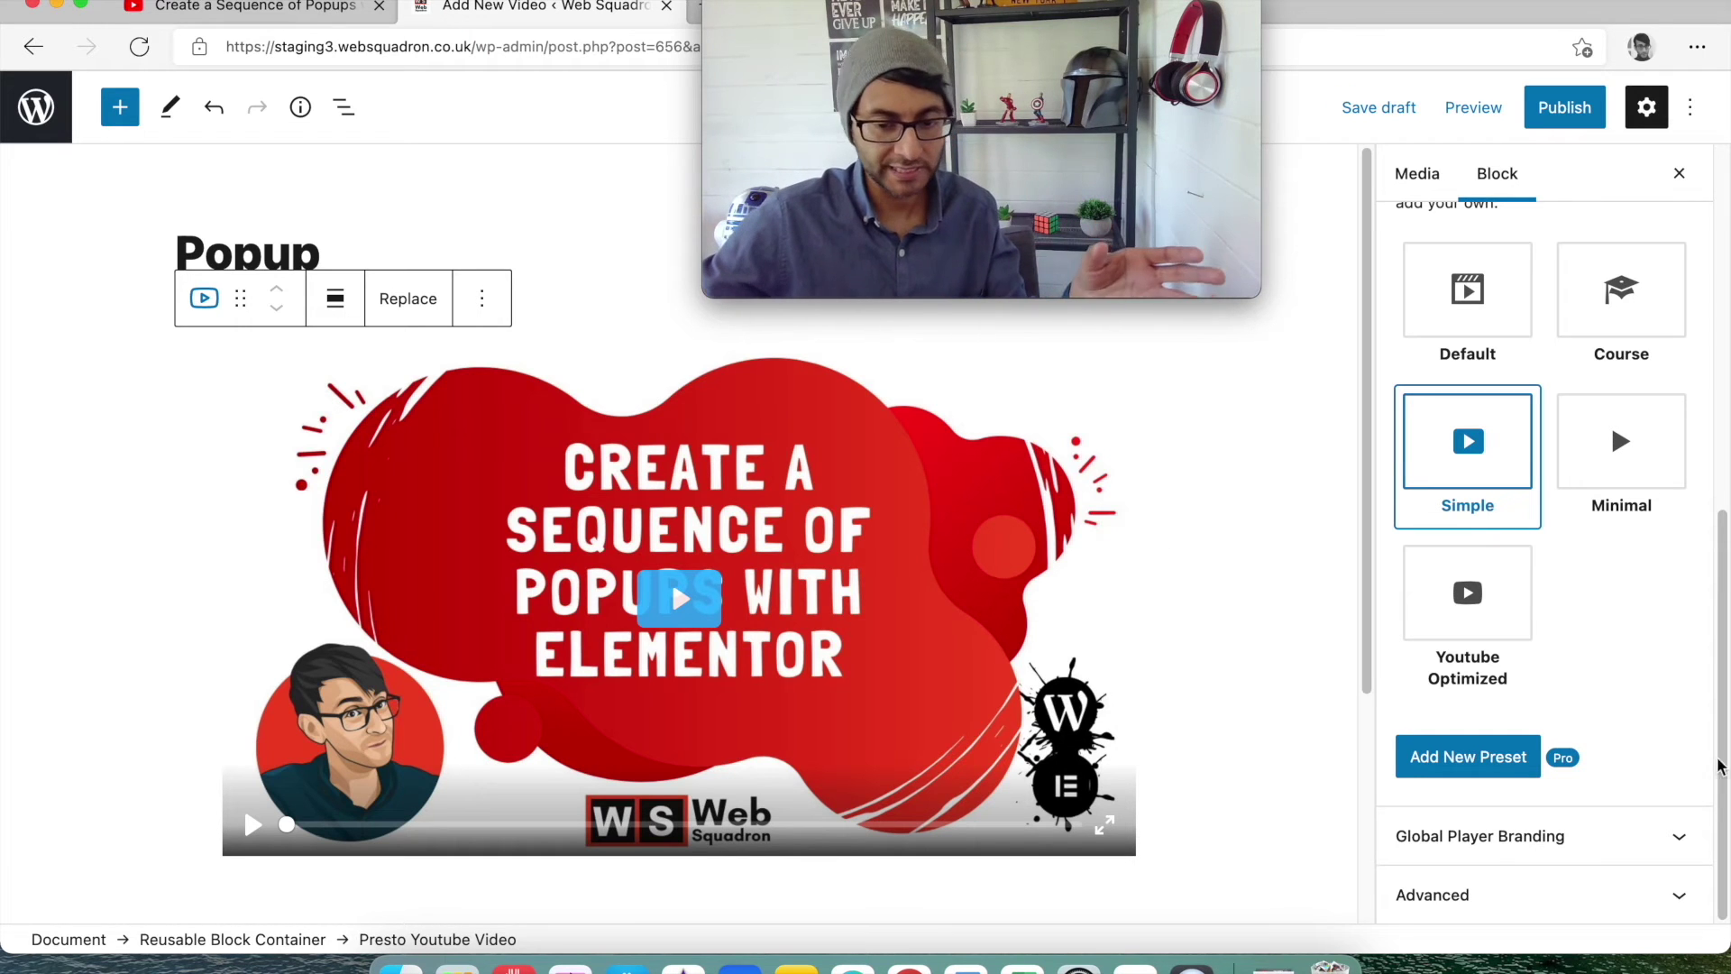
left_click(1636, 446)
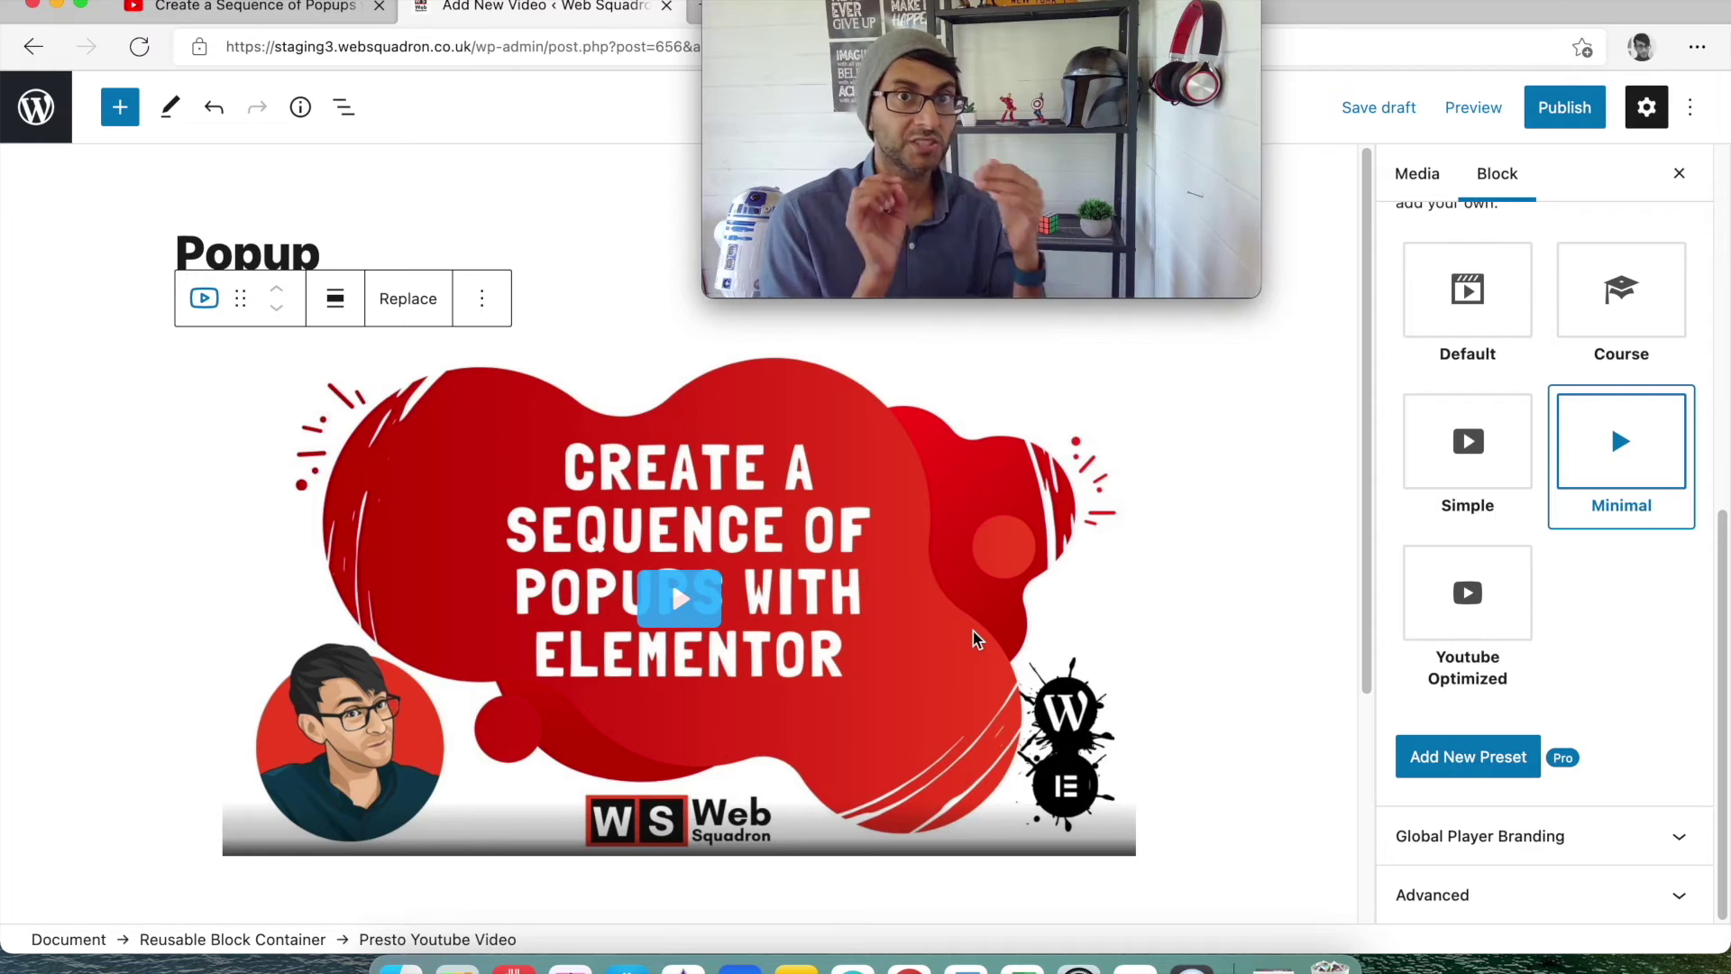
left_click(1466, 633)
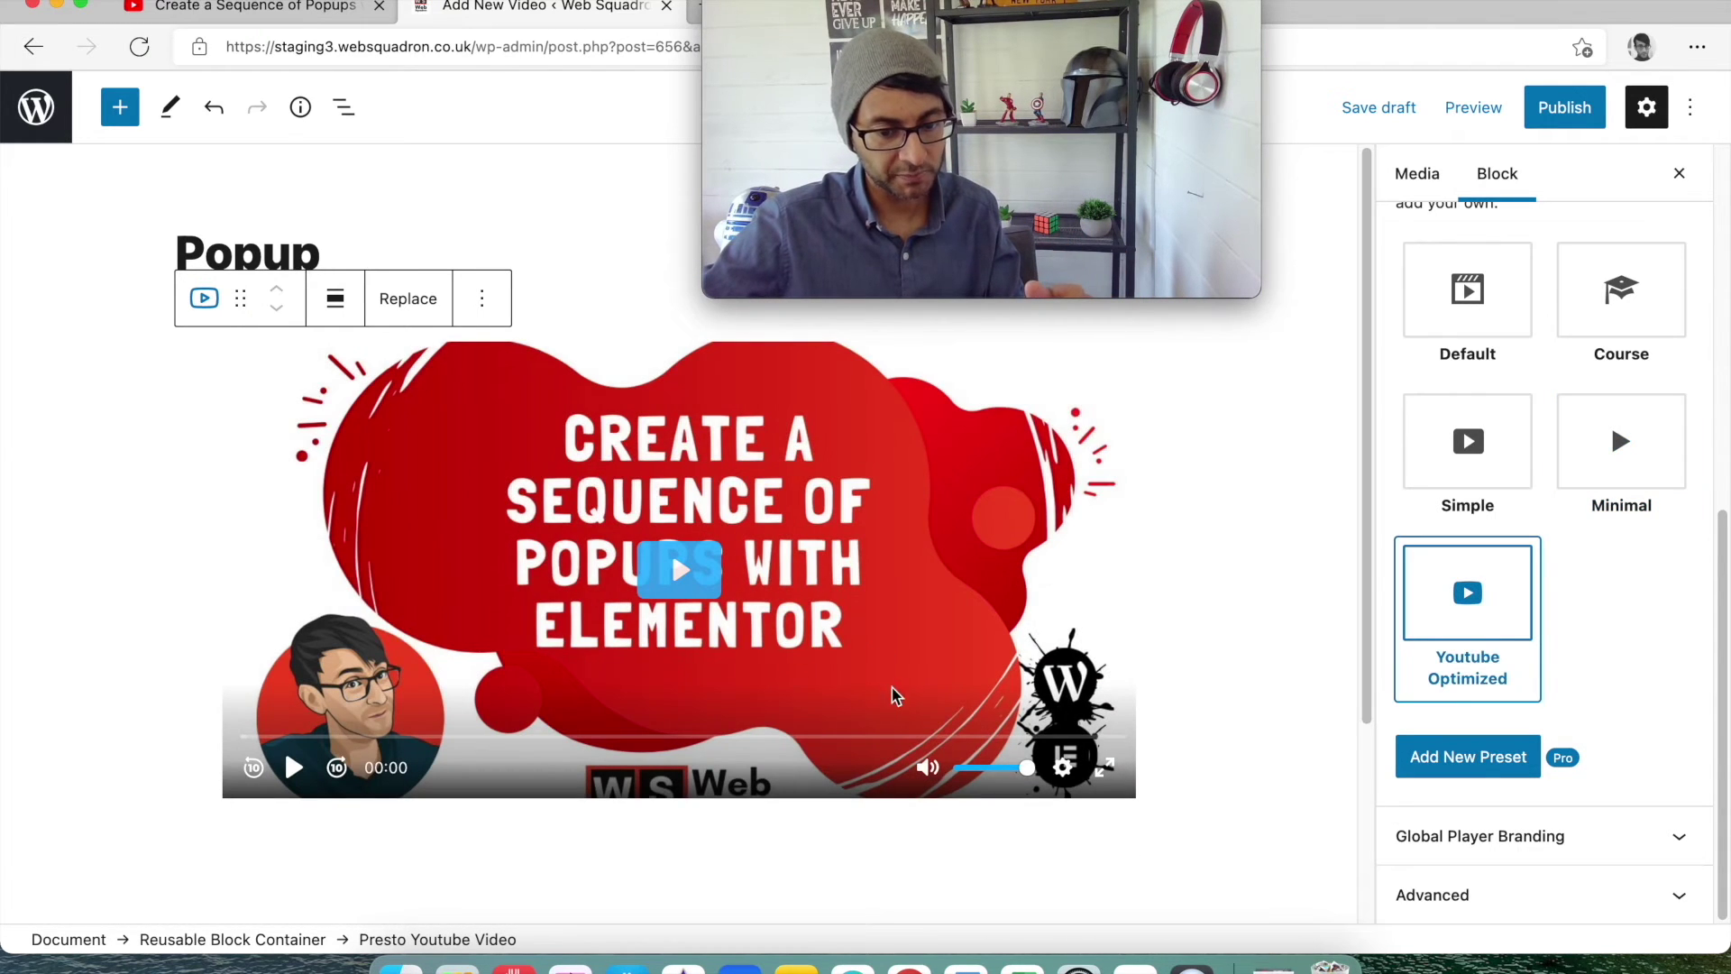
left_click(1063, 772)
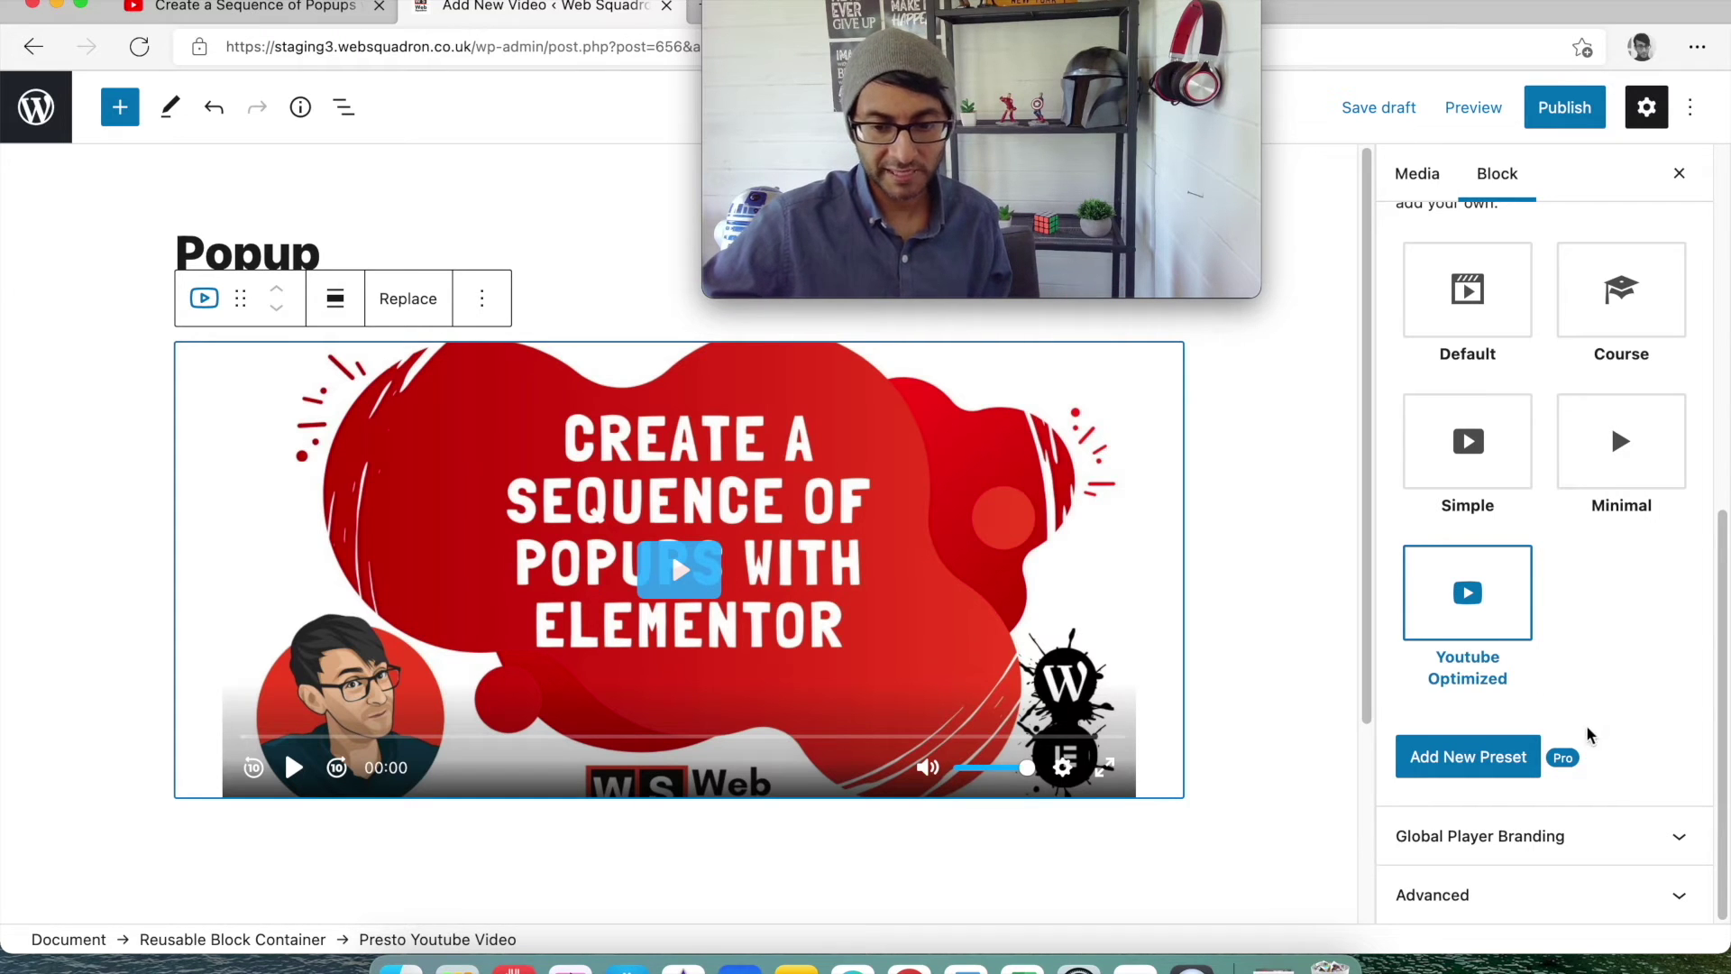
scroll(1560, 658, "up", 4)
Step: Set the WS Web Squadron logo as the video's poster image
scroll(1560, 664, "down", 4)
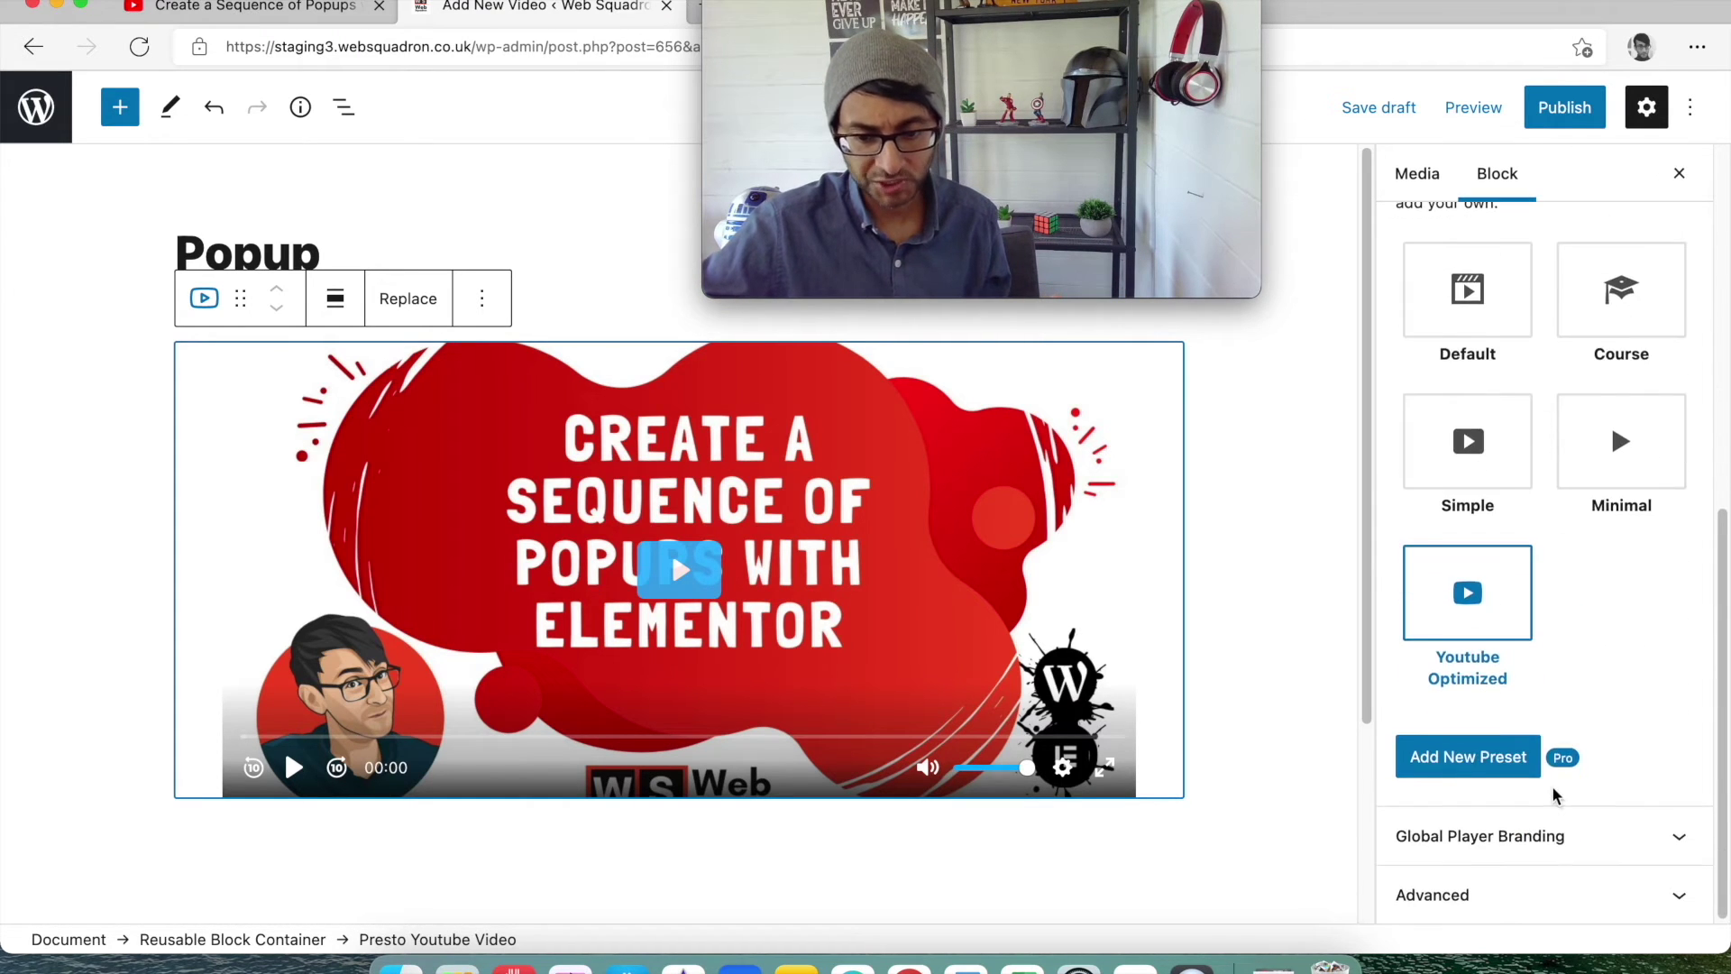
scroll(1548, 766, "up", 6)
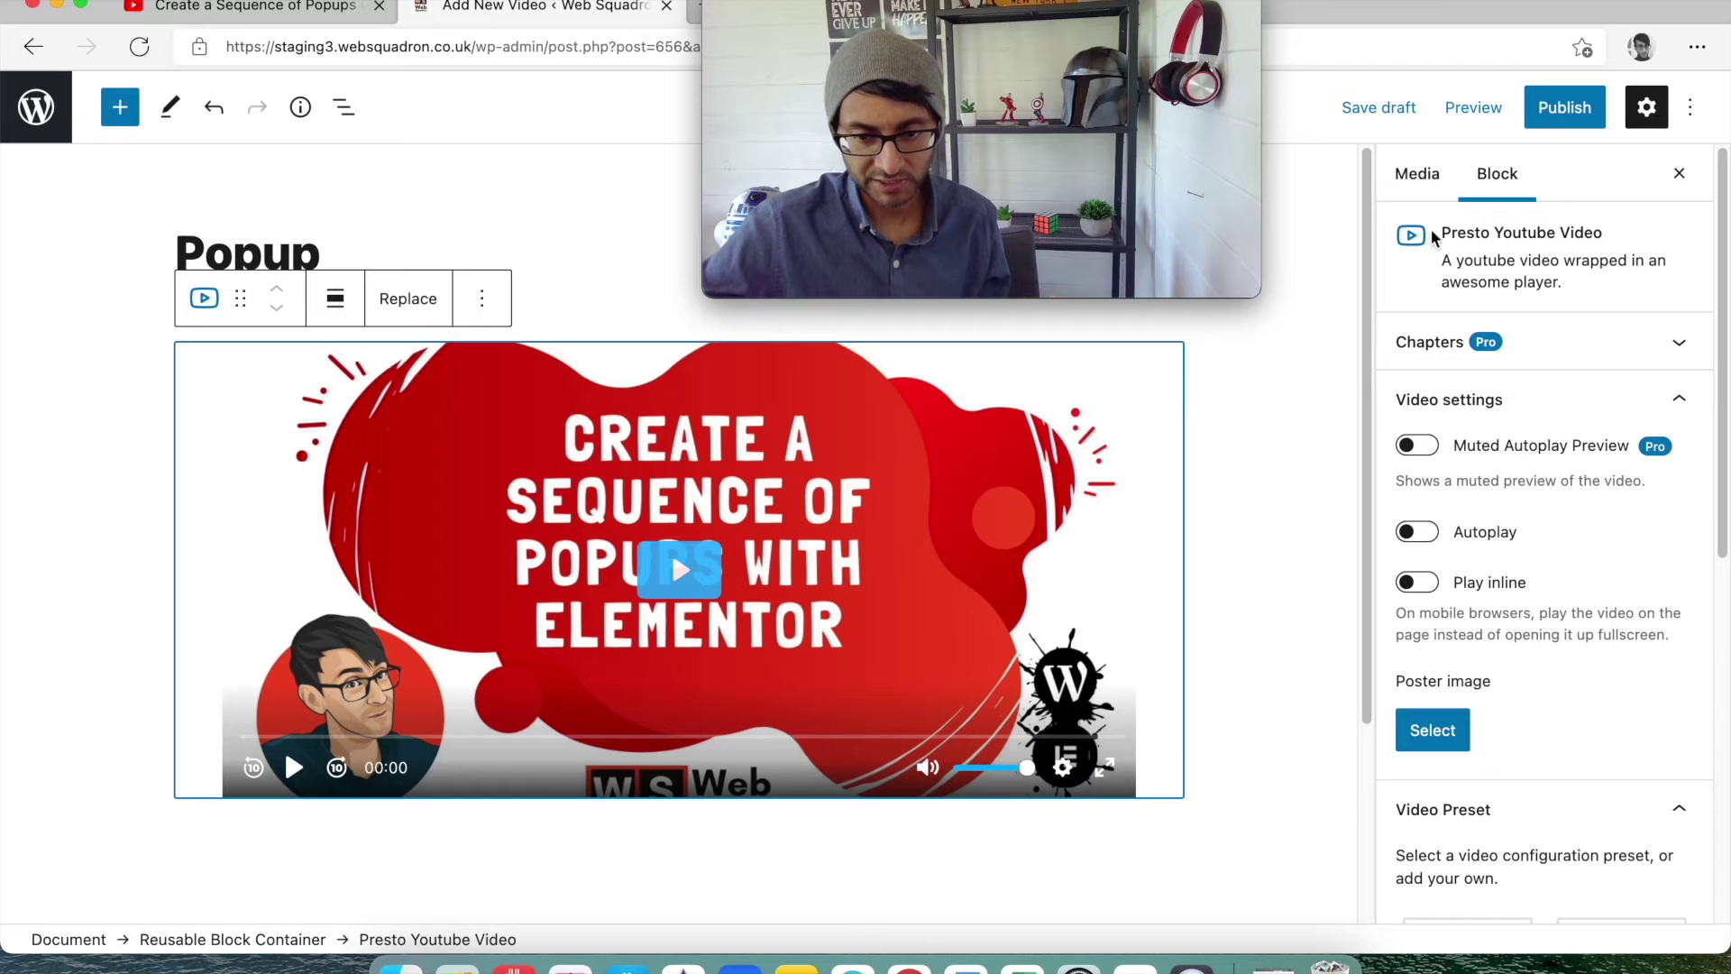
left_click(1417, 175)
left_click(1504, 177)
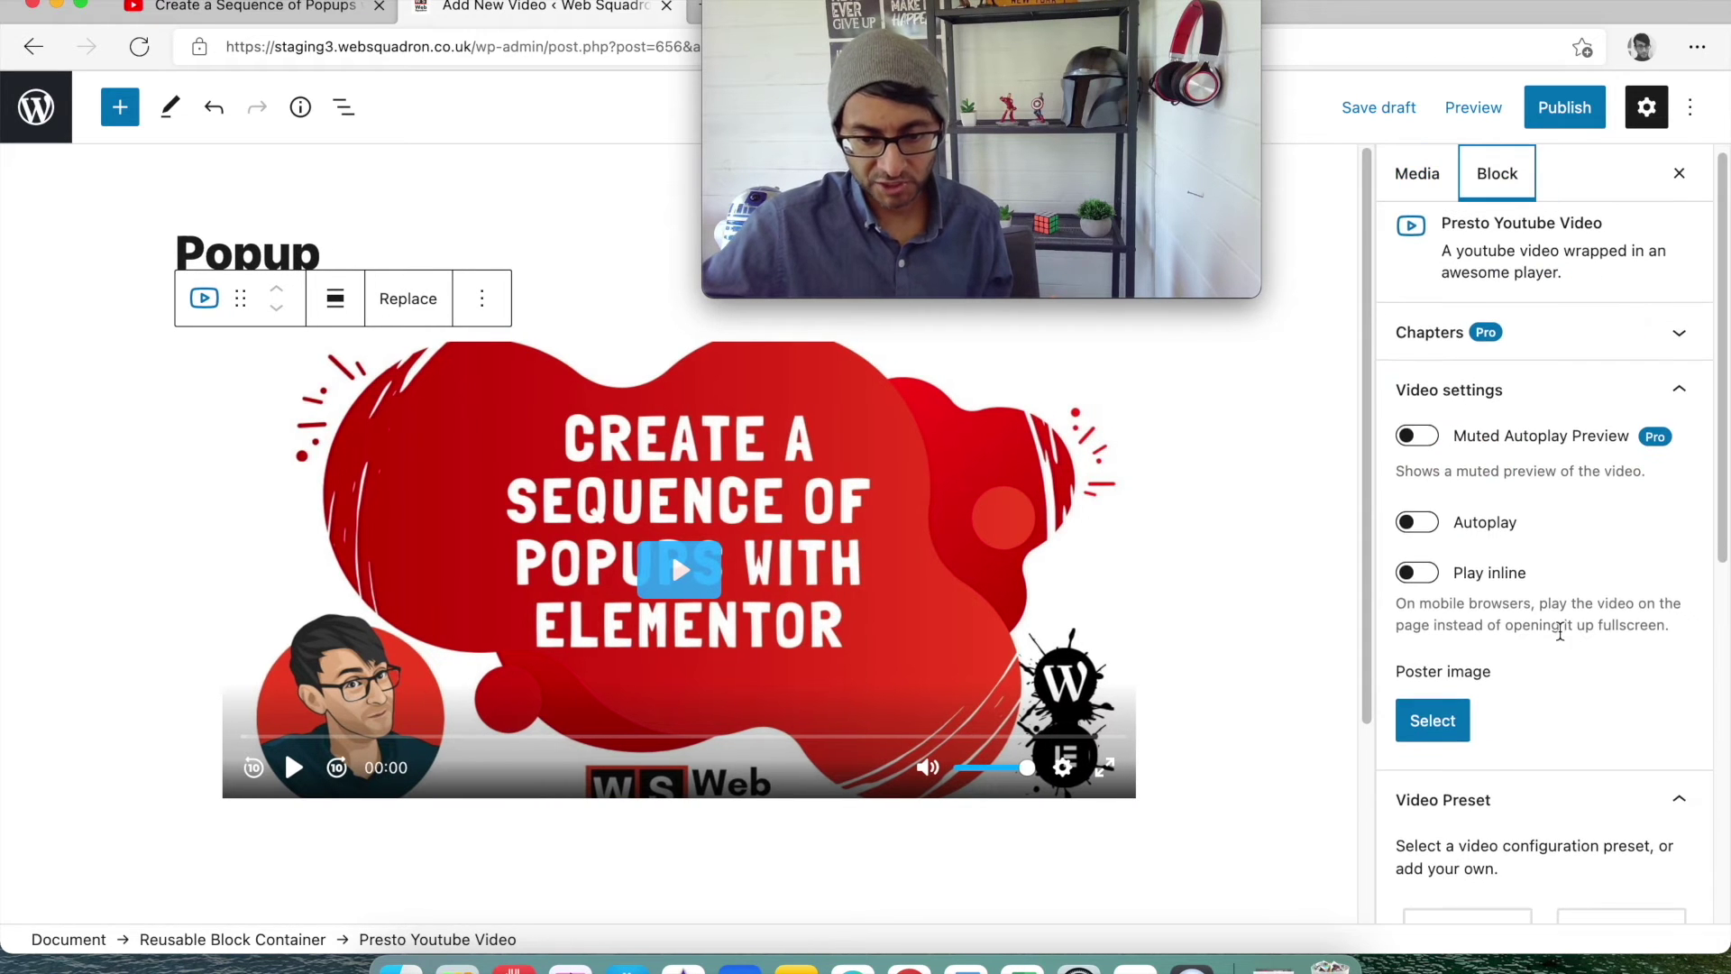
left_click(1435, 724)
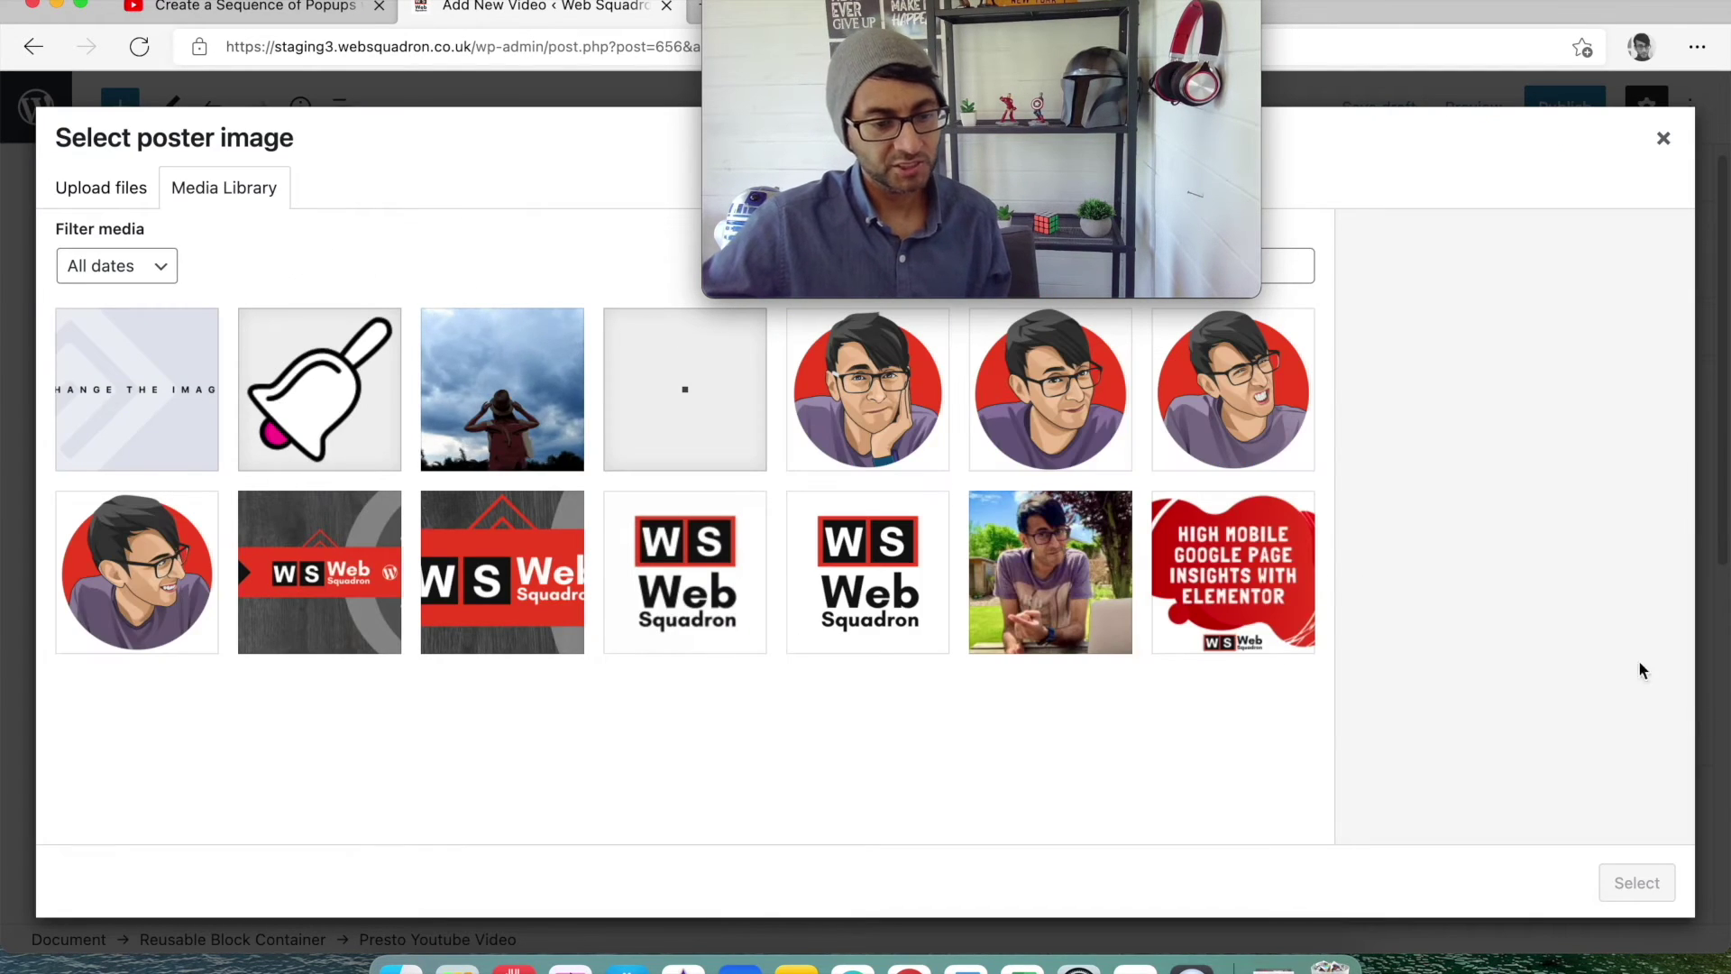
left_click(161, 581)
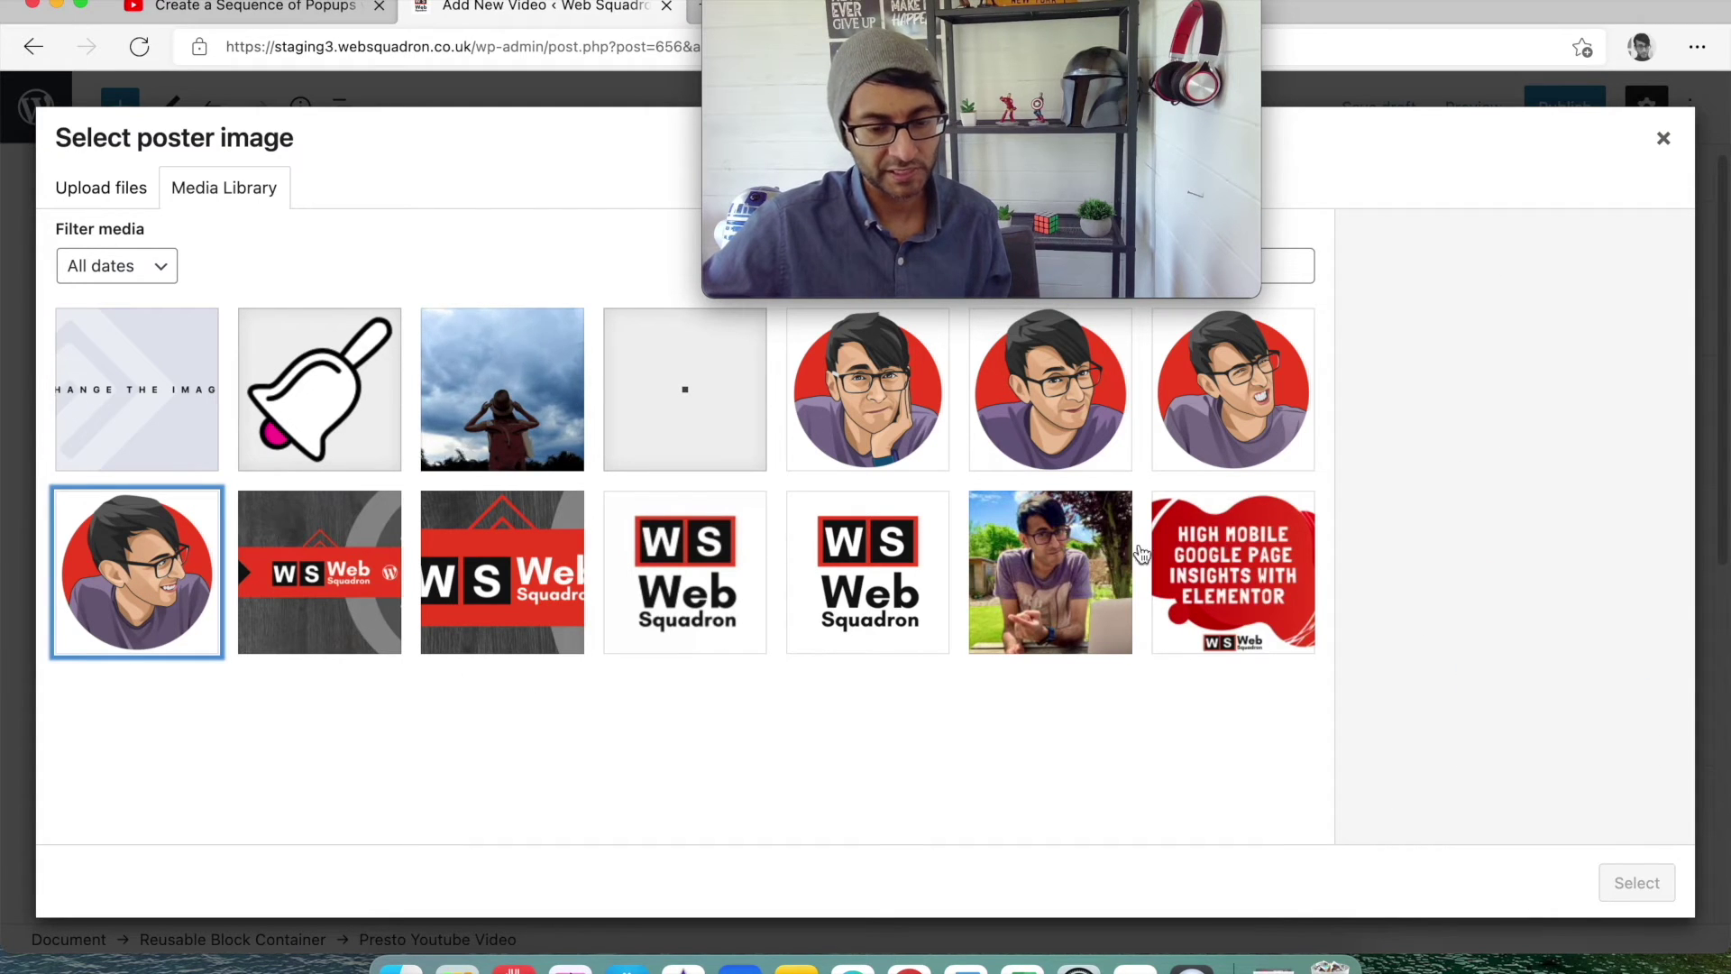
left_click(647, 592)
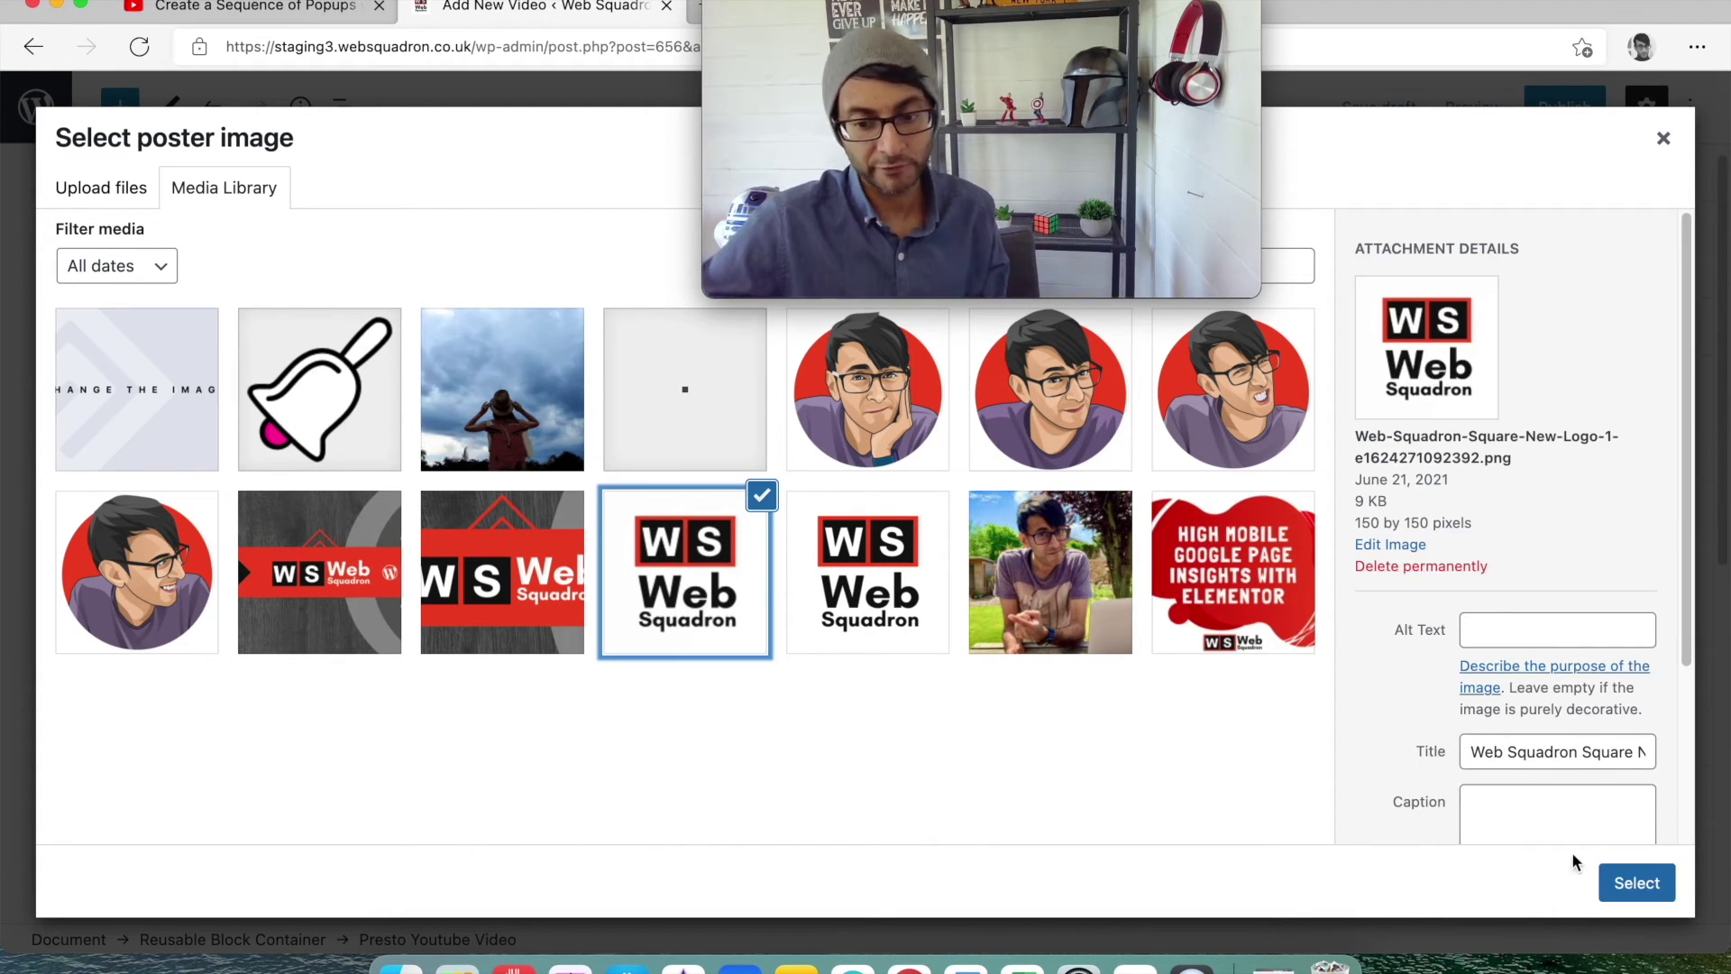
left_click(1630, 885)
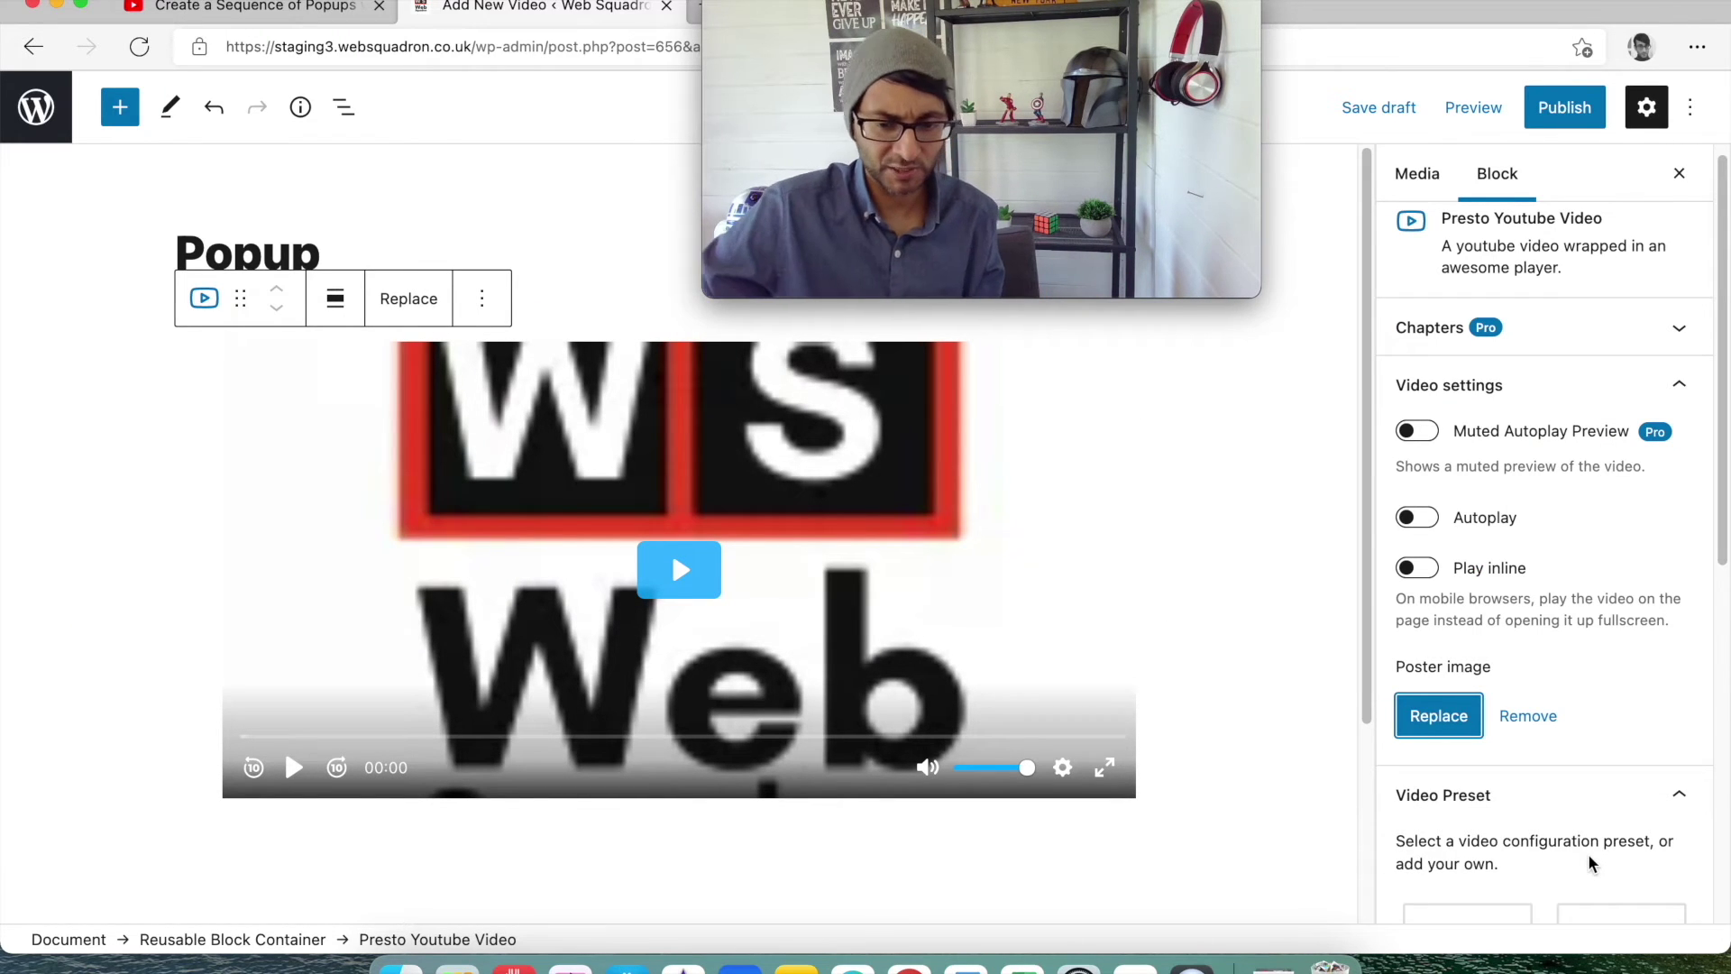
Step: Swap the poster to the Web Squadron banner, then remove the poster and save the video
left_click(1469, 717)
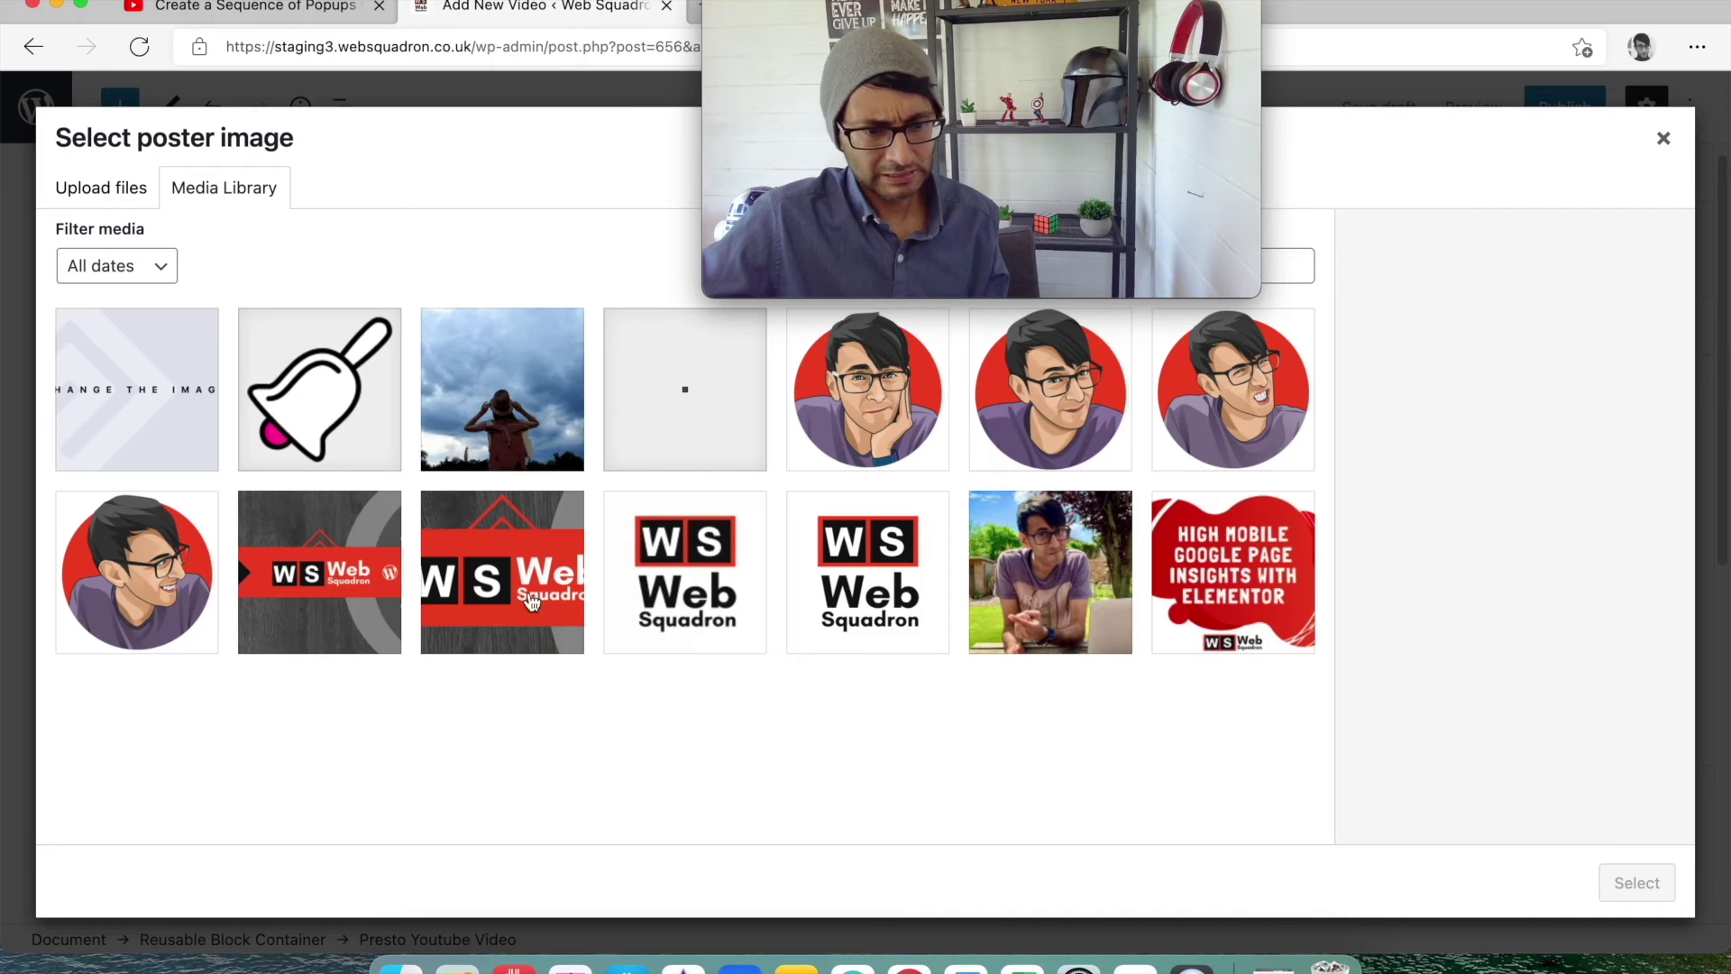
left_click(397, 606)
left_click(1635, 882)
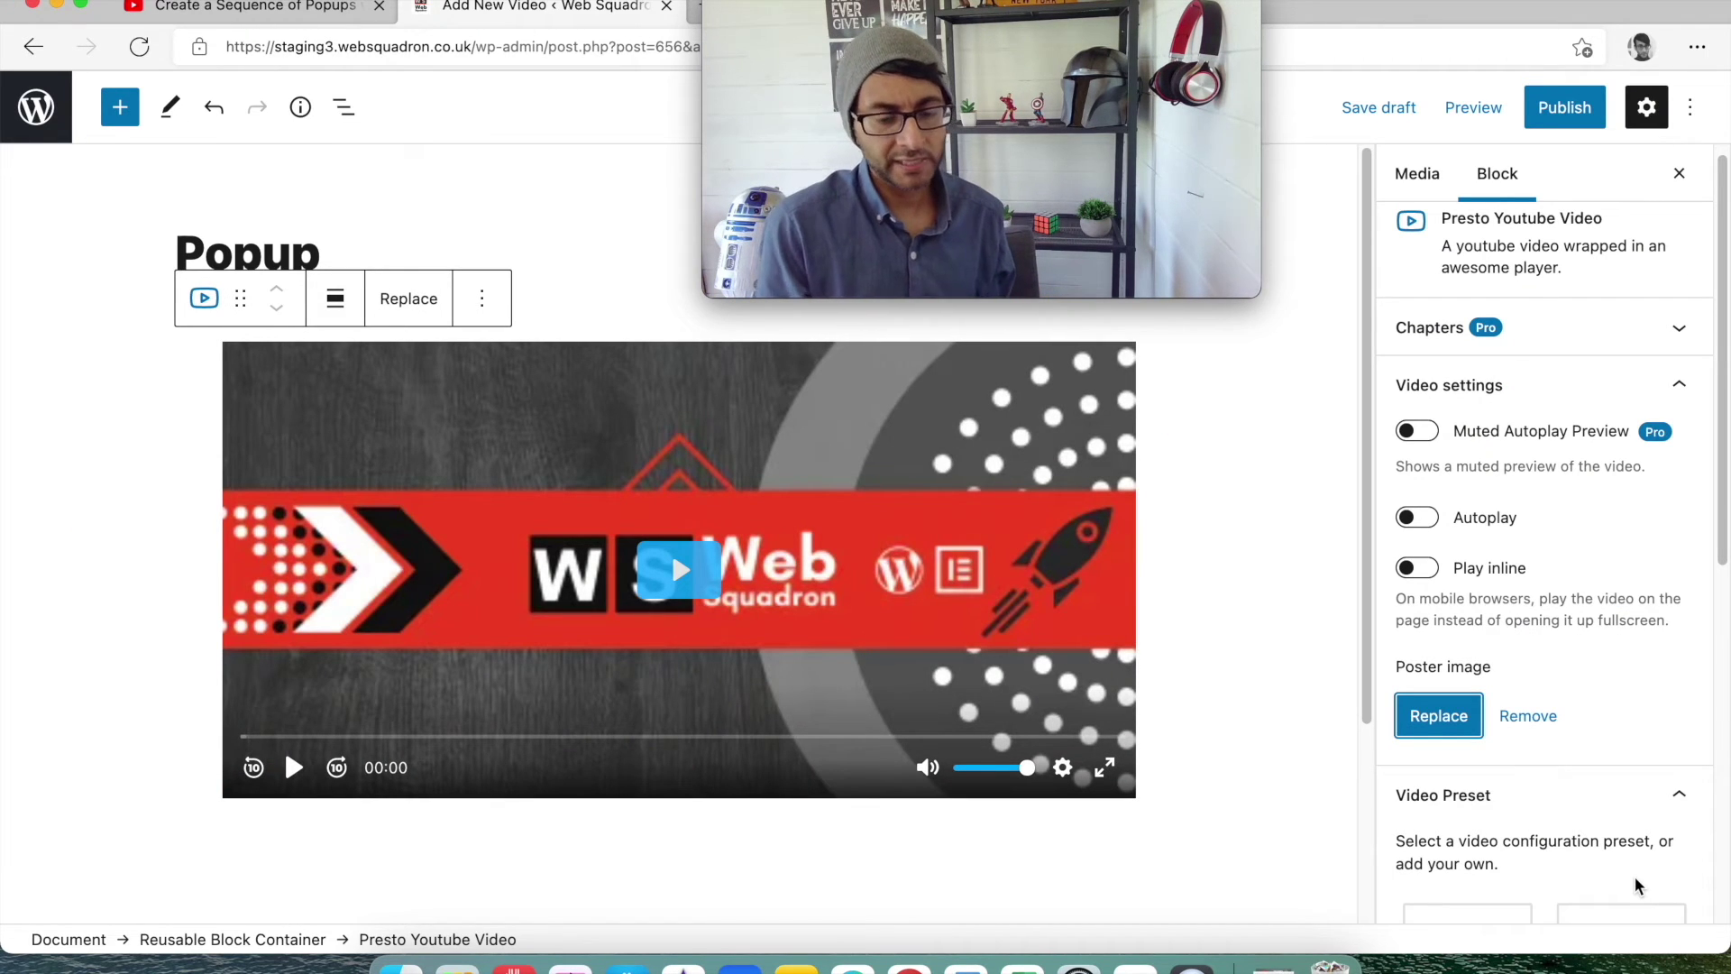
left_click(1507, 713)
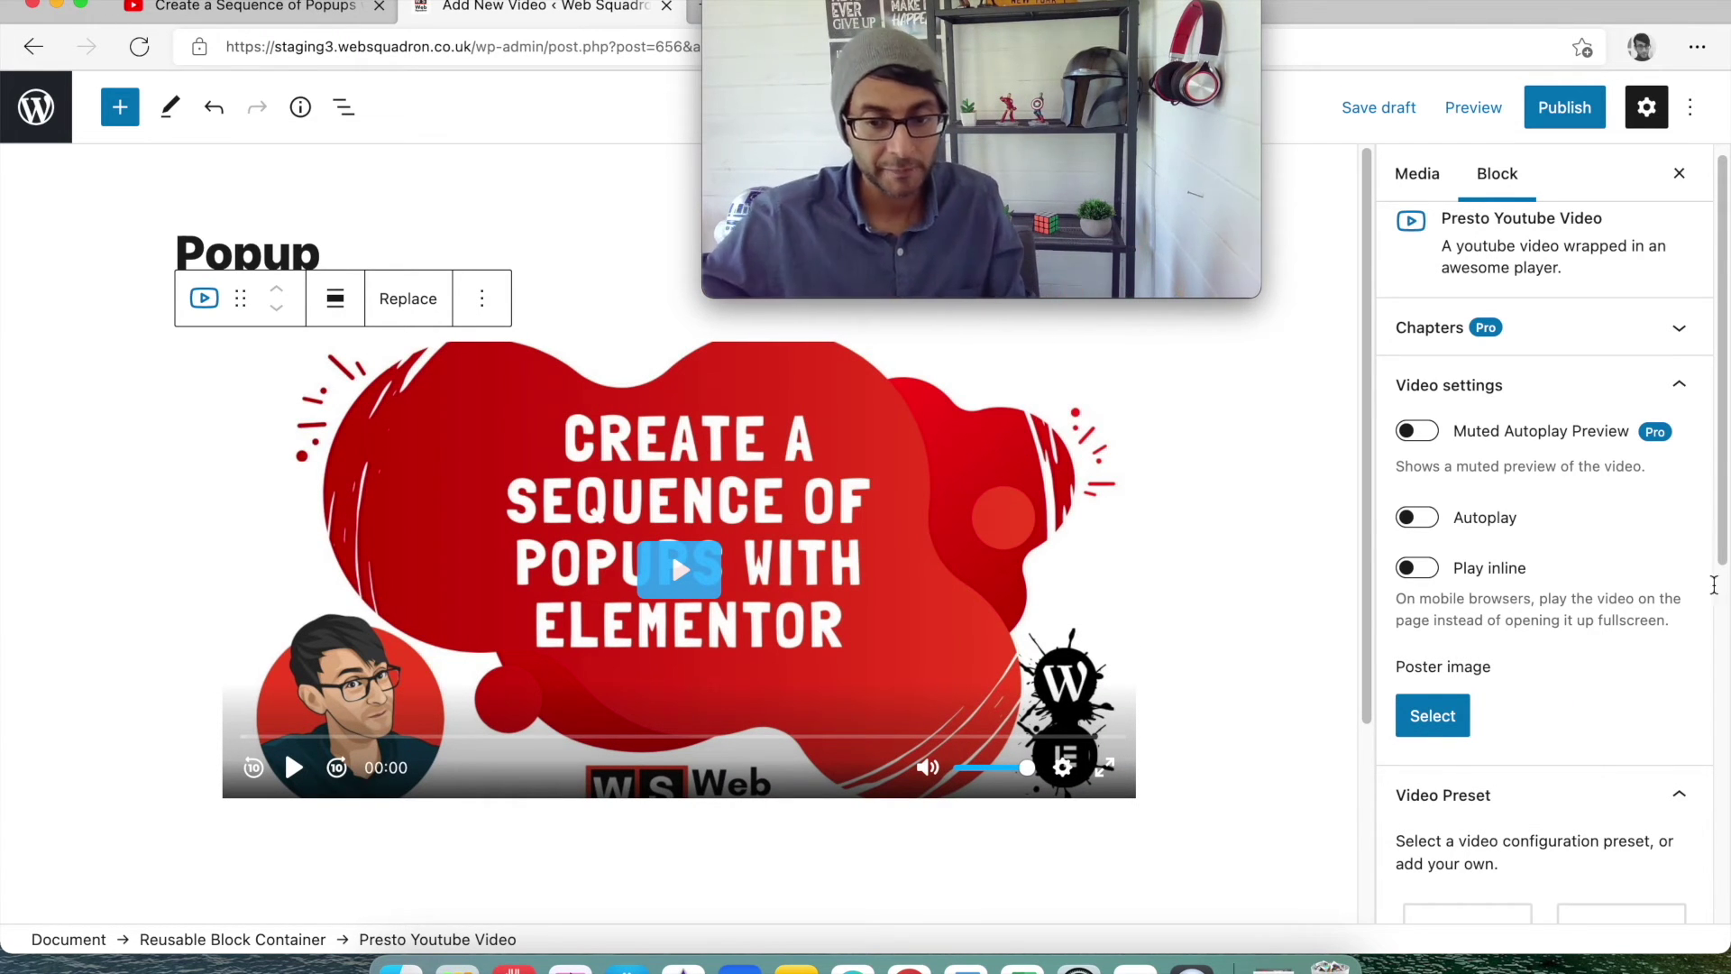
left_click(1537, 117)
Step: Leave the video editor by trimming the URL back to the WordPress dashboard
mouse_move(1094, 3)
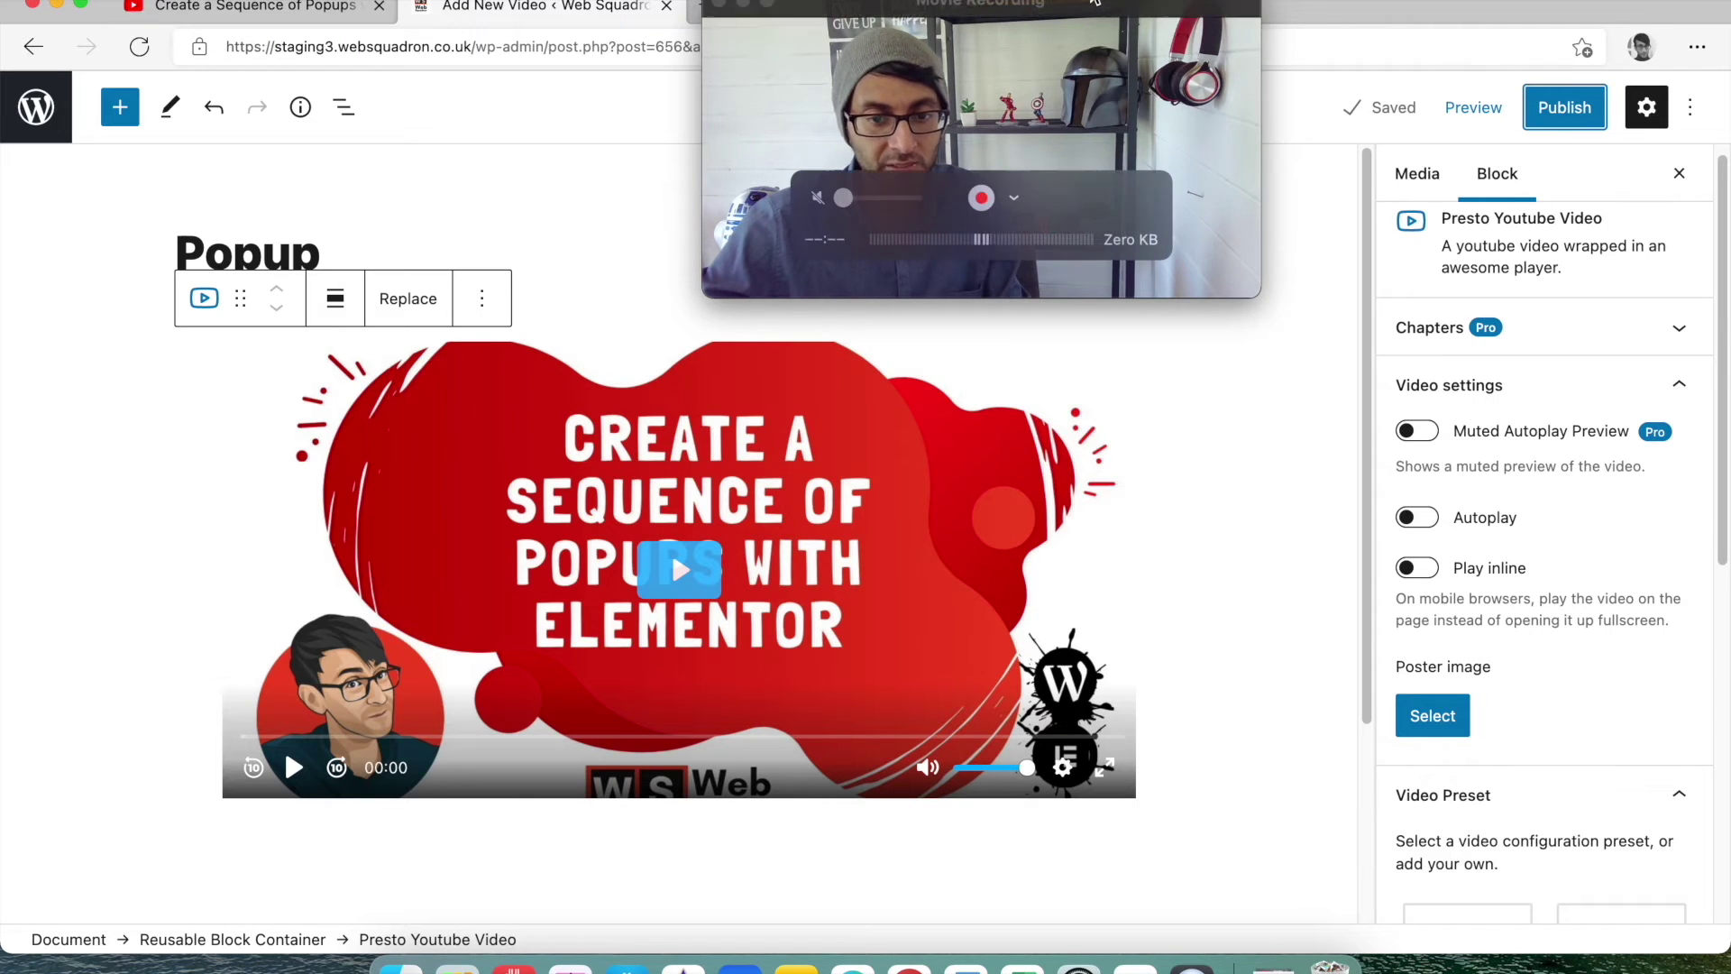
left_click_drag(1095, 3, 1525, 574)
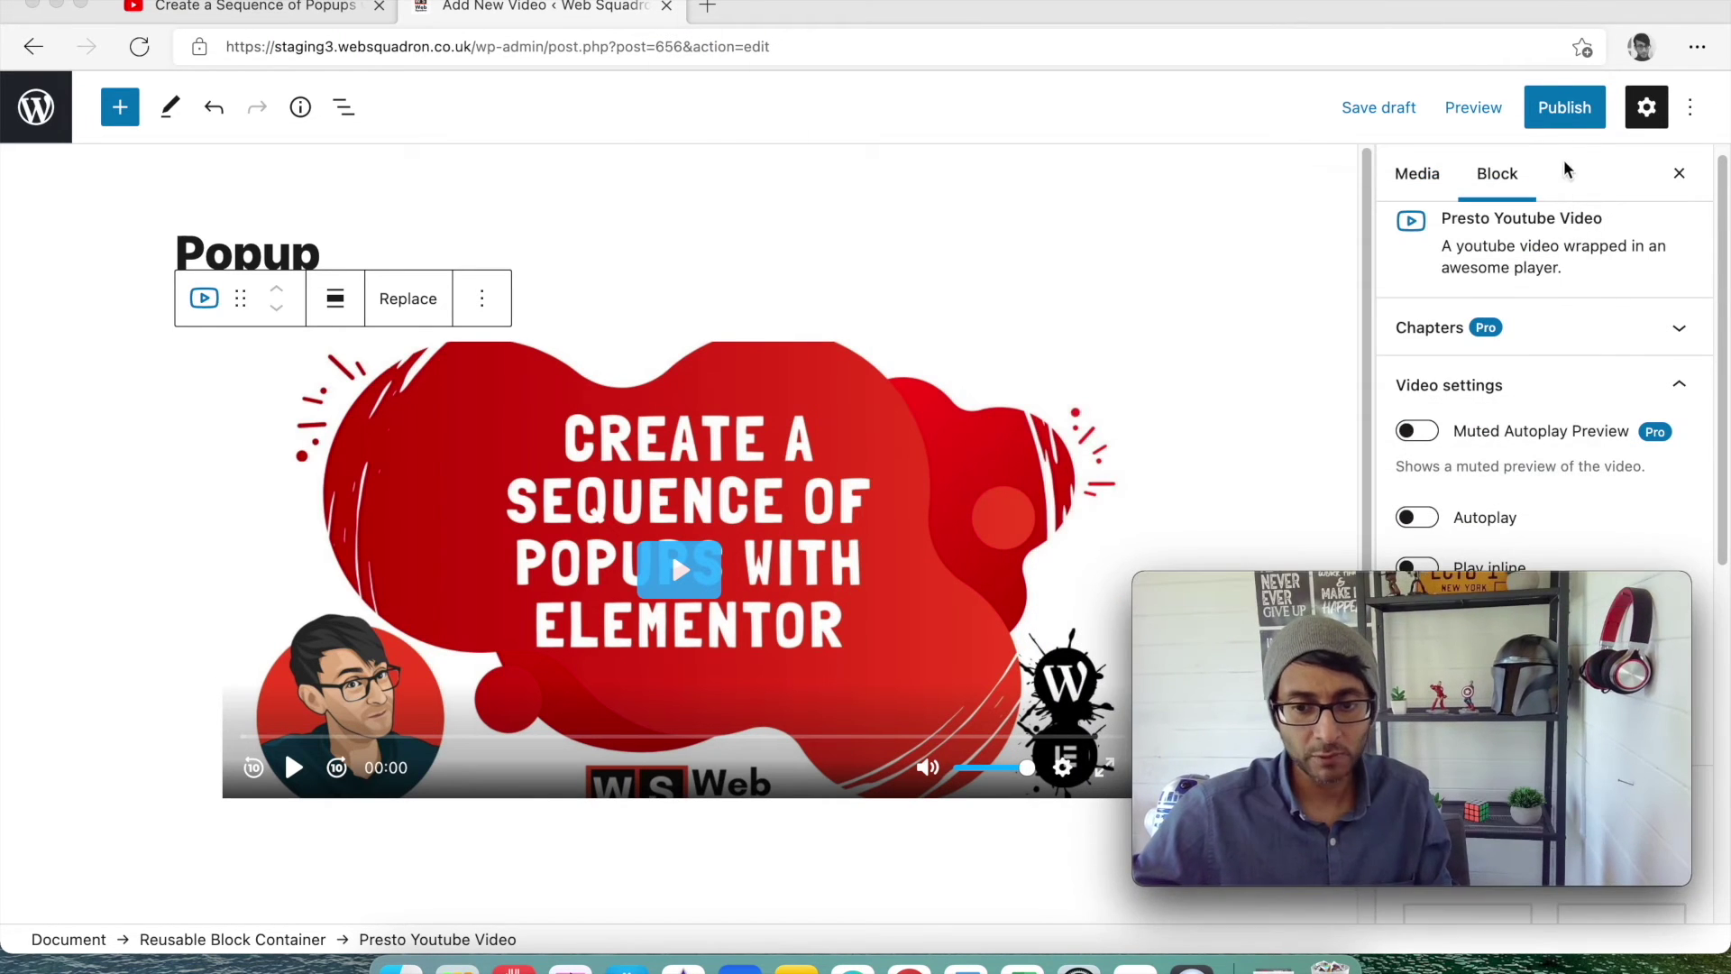
left_click(1566, 112)
left_click(553, 47)
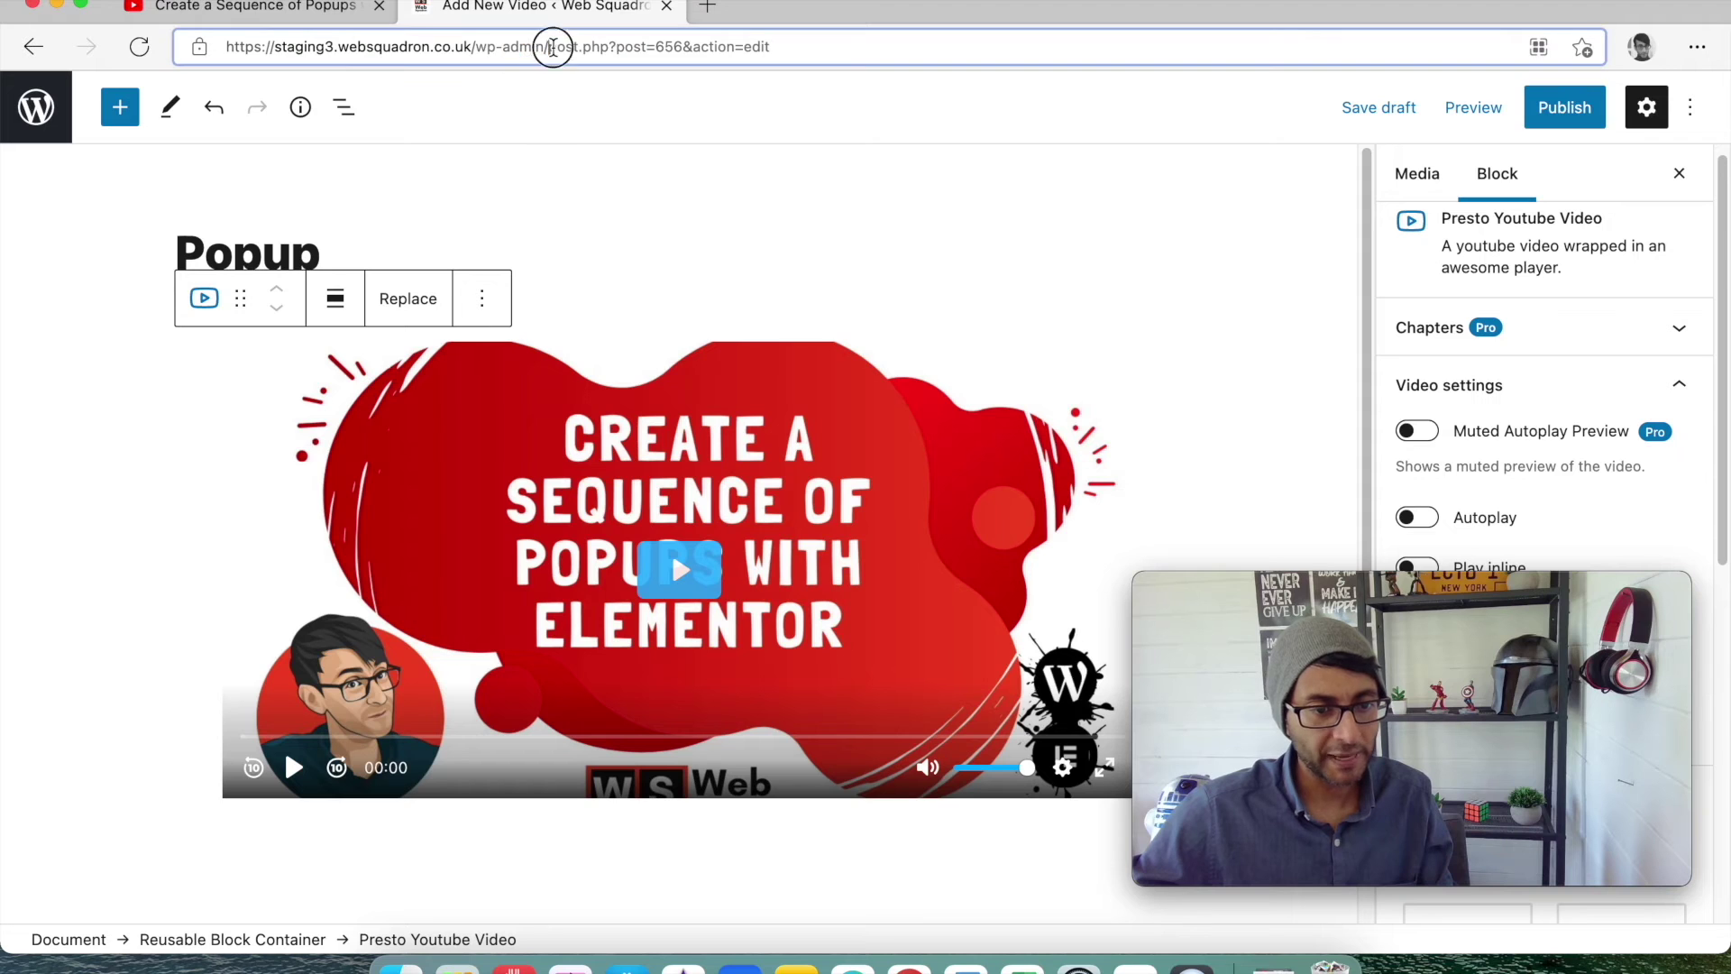
left_click_drag(582, 46, 900, 50)
key("BackSpace")
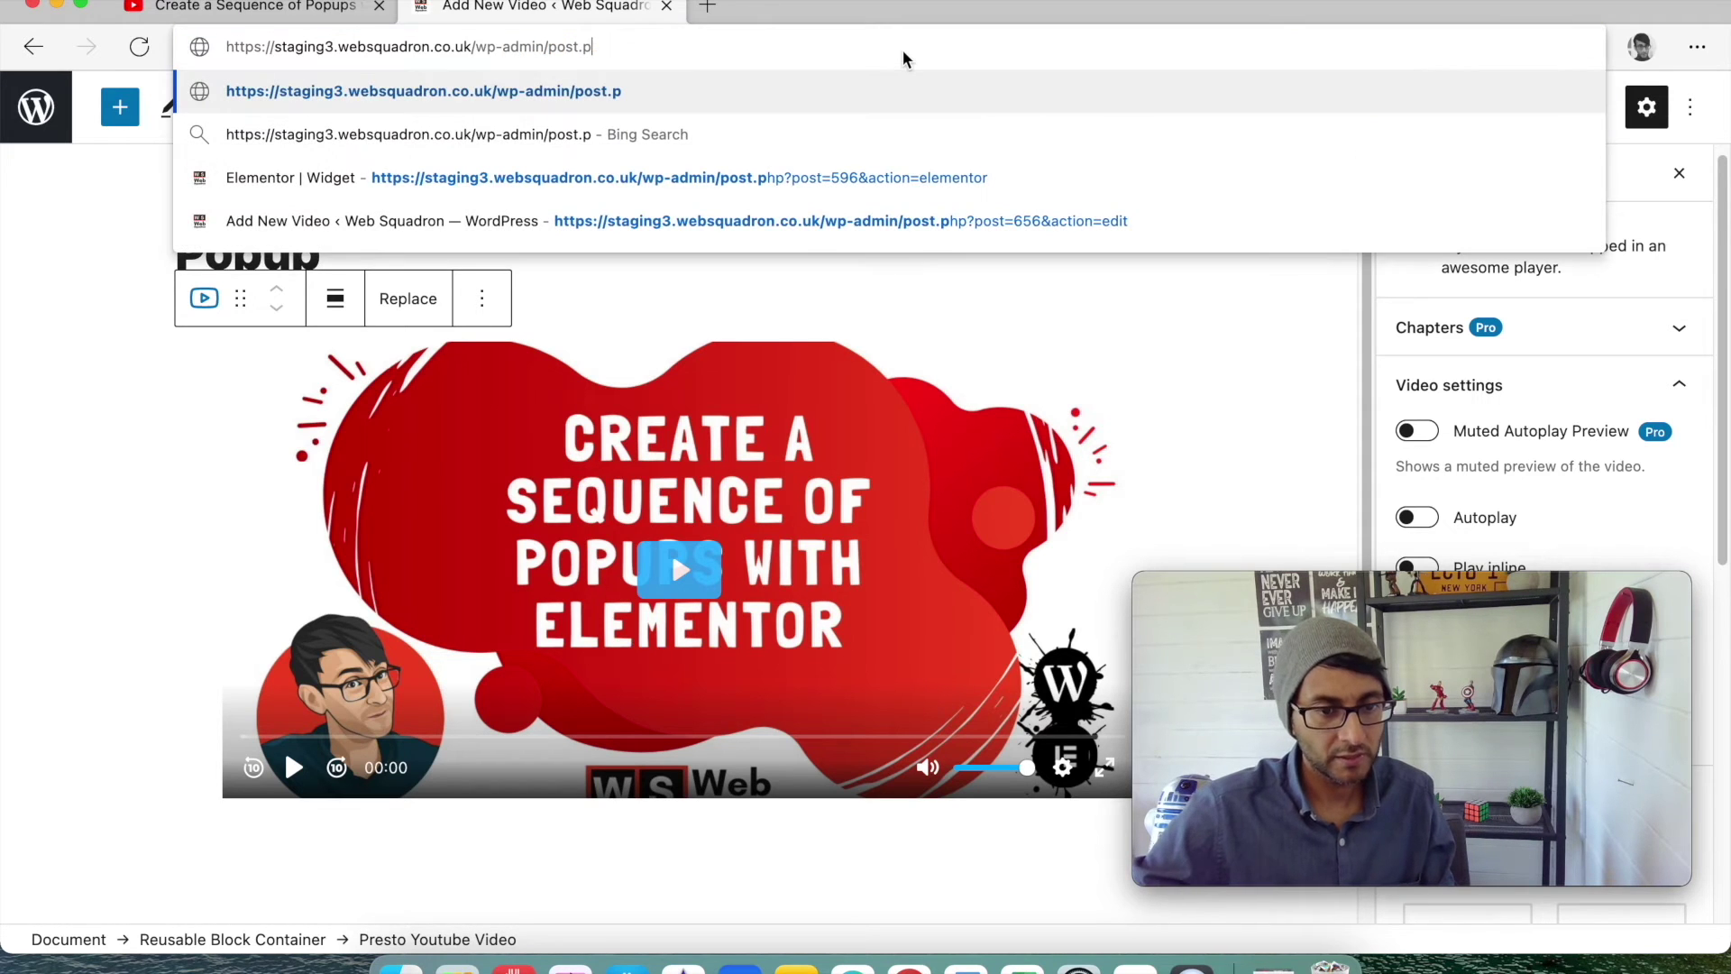
key("BackSpace")
key("BackSpace")
key("BackSpace")
key("BackSpace")
key("BackSpace")
key("Return")
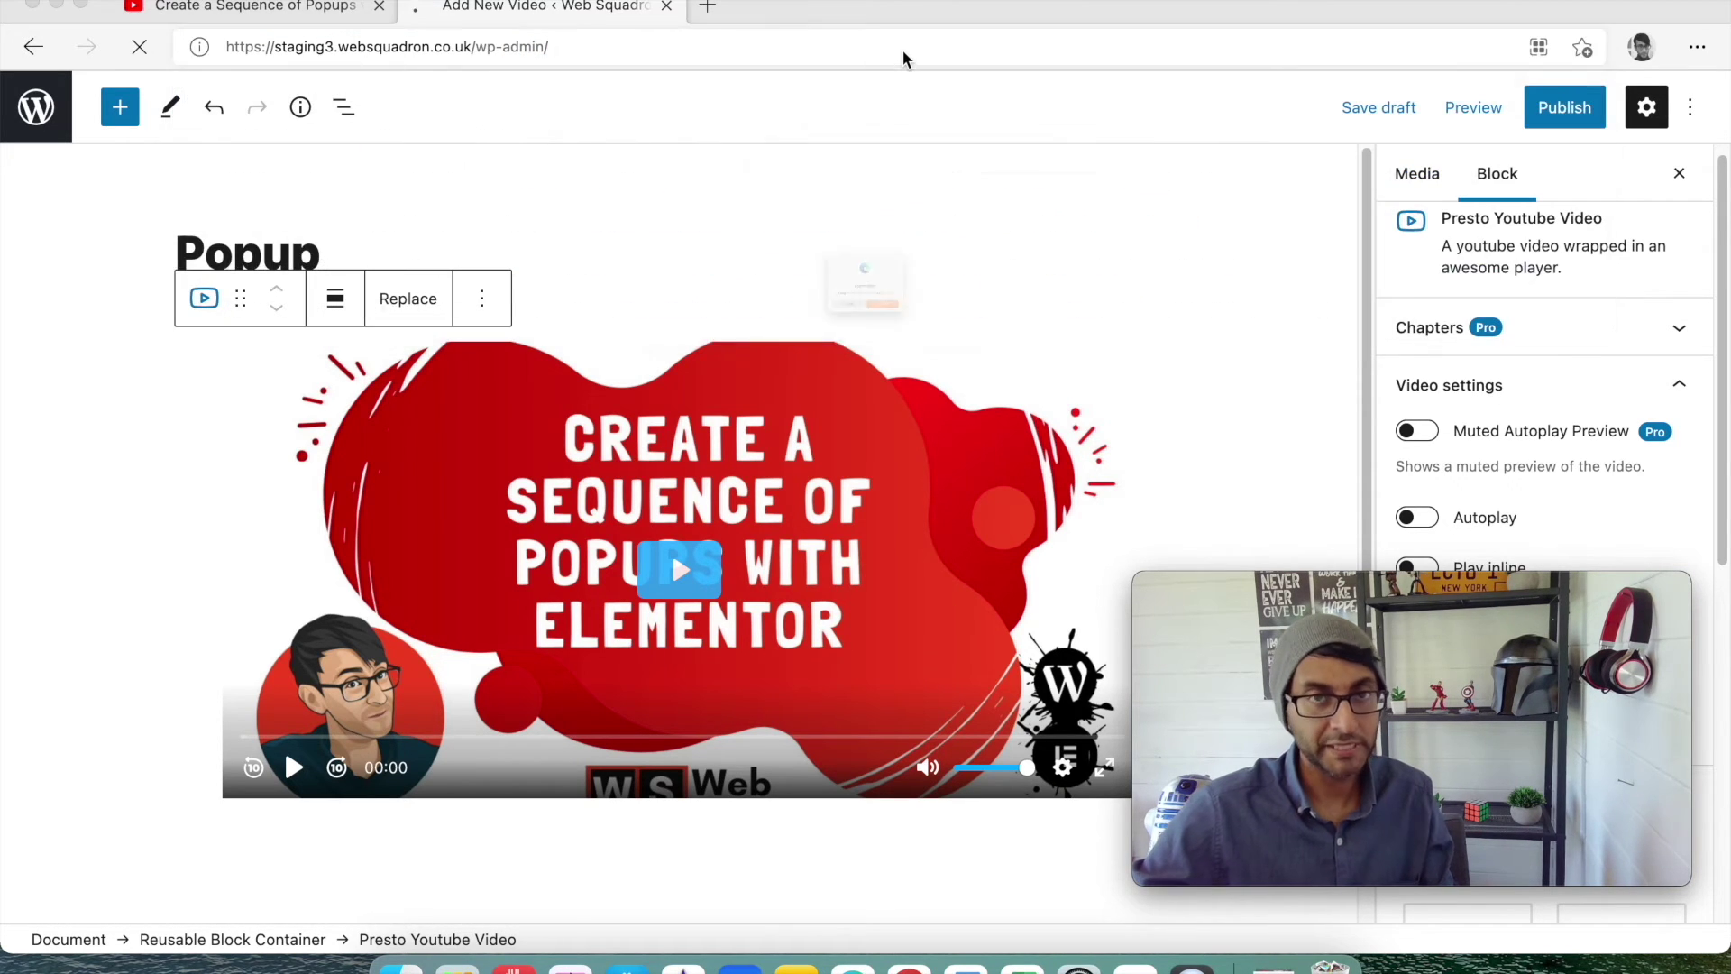
left_click(936, 368)
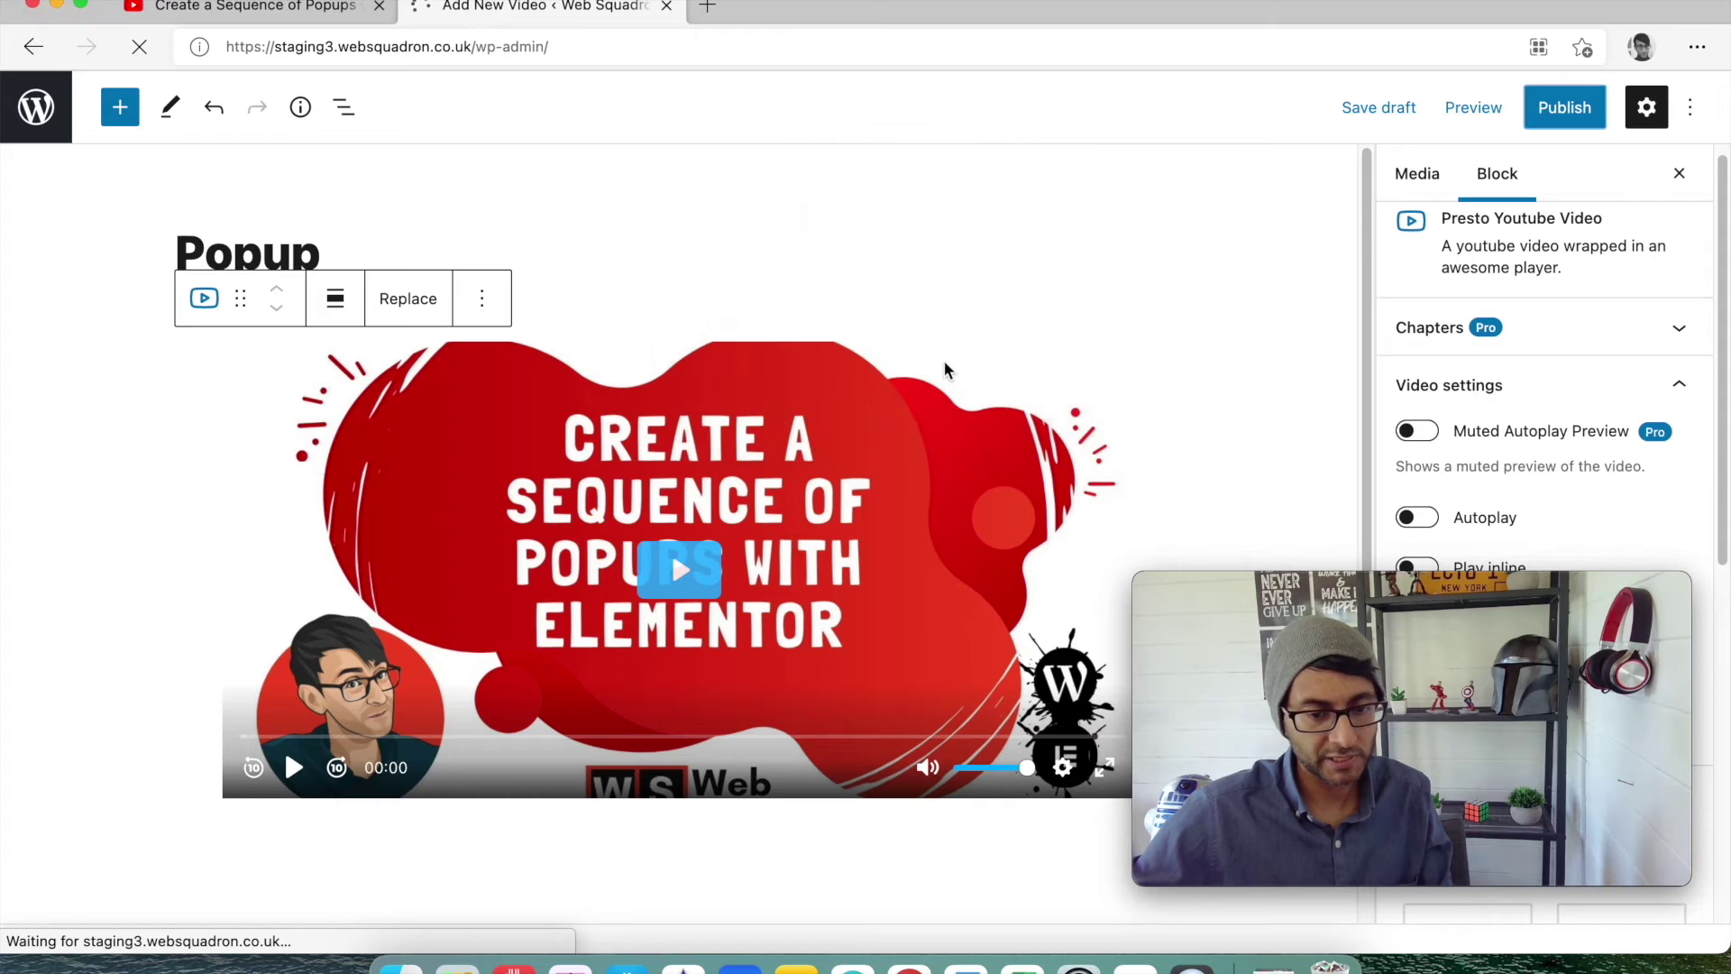
Step: In Presto Player's Media Hub, select the Popup video's shortcode [presto_player id=656]
mouse_move(90, 762)
mouse_move(91, 817)
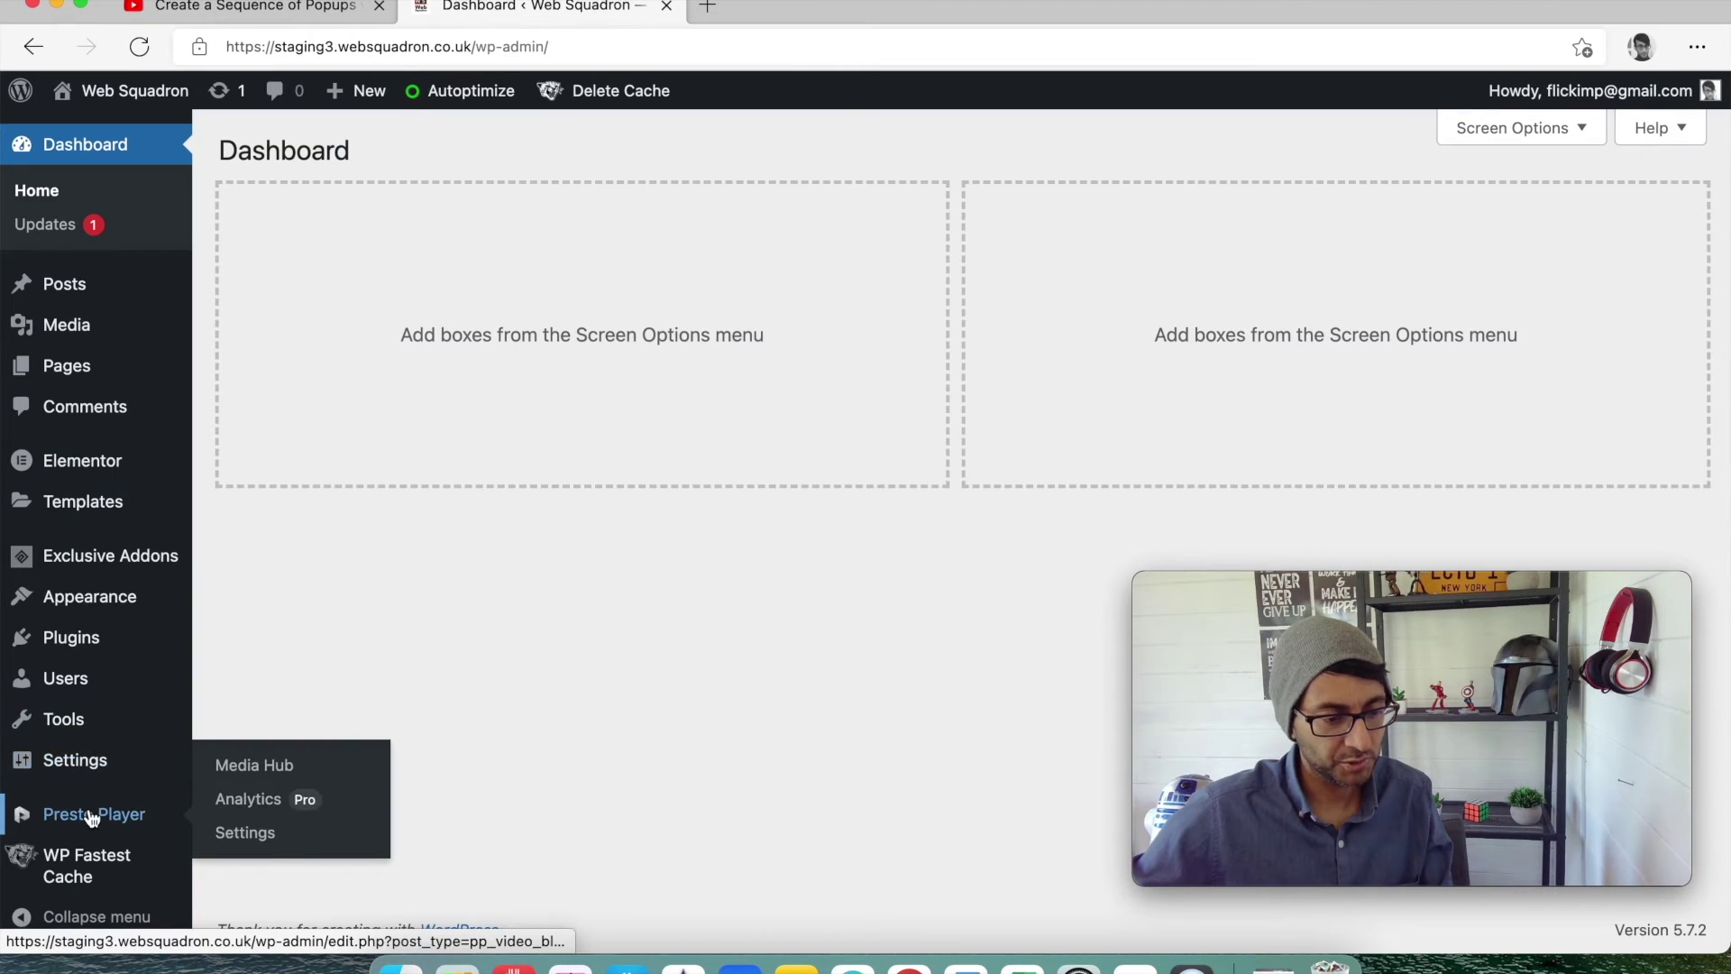
left_click(290, 777)
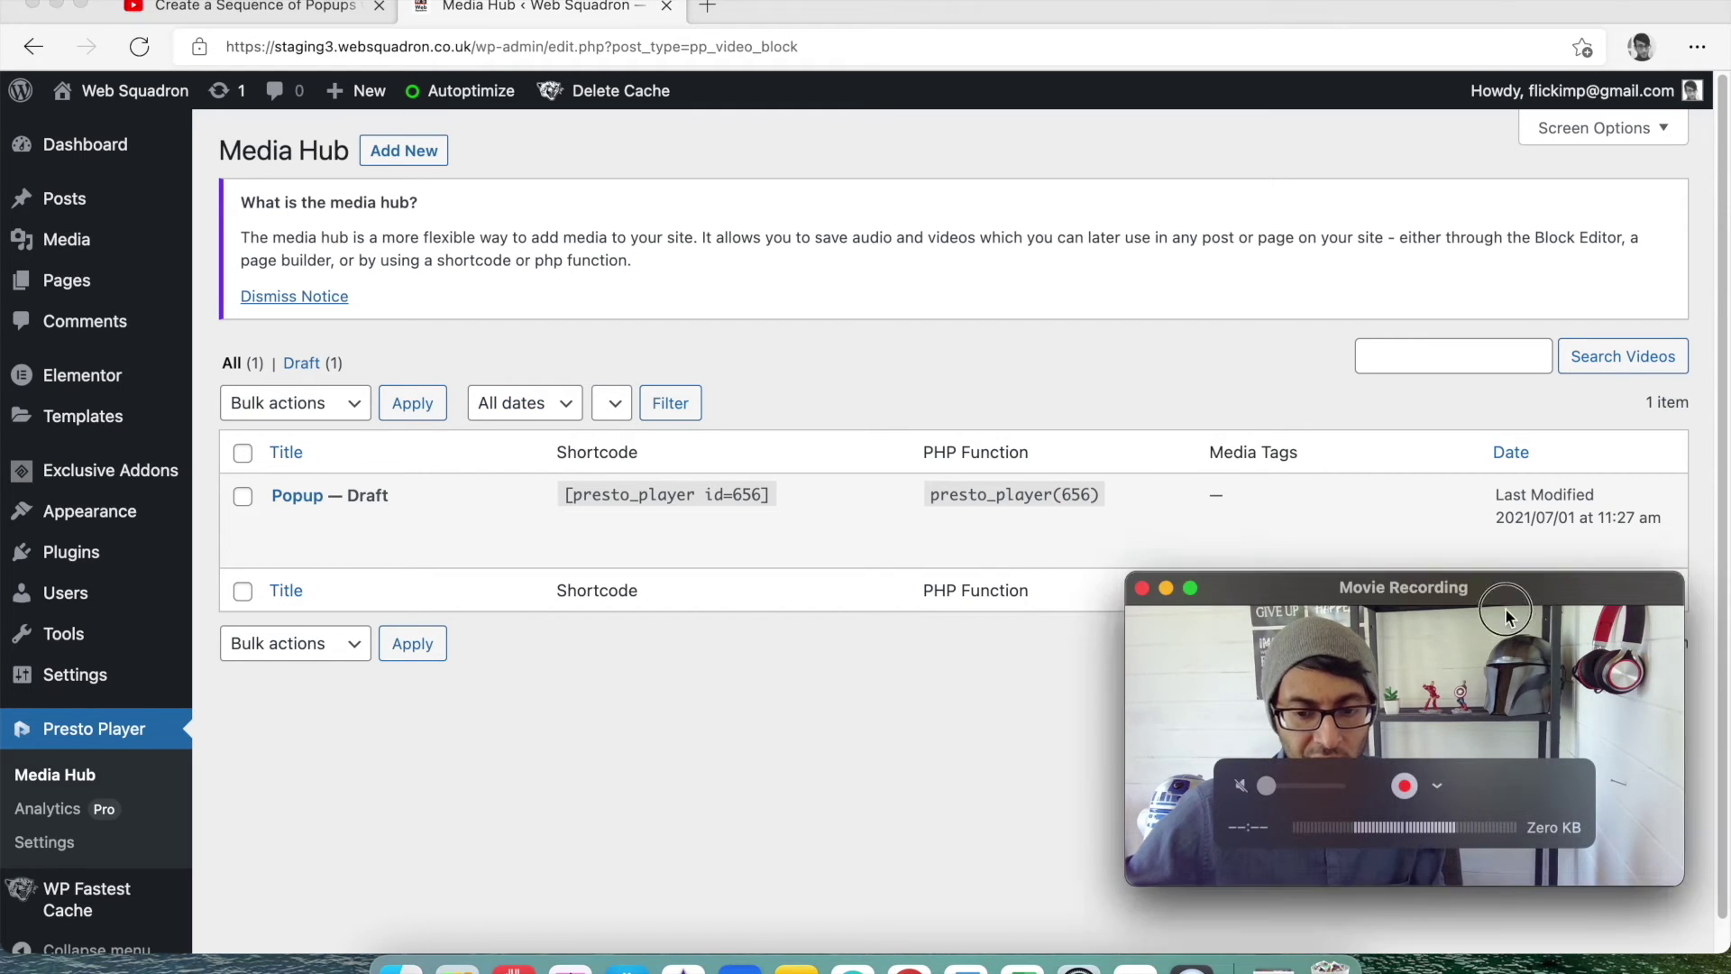
left_click_drag(1406, 588, 1360, 618)
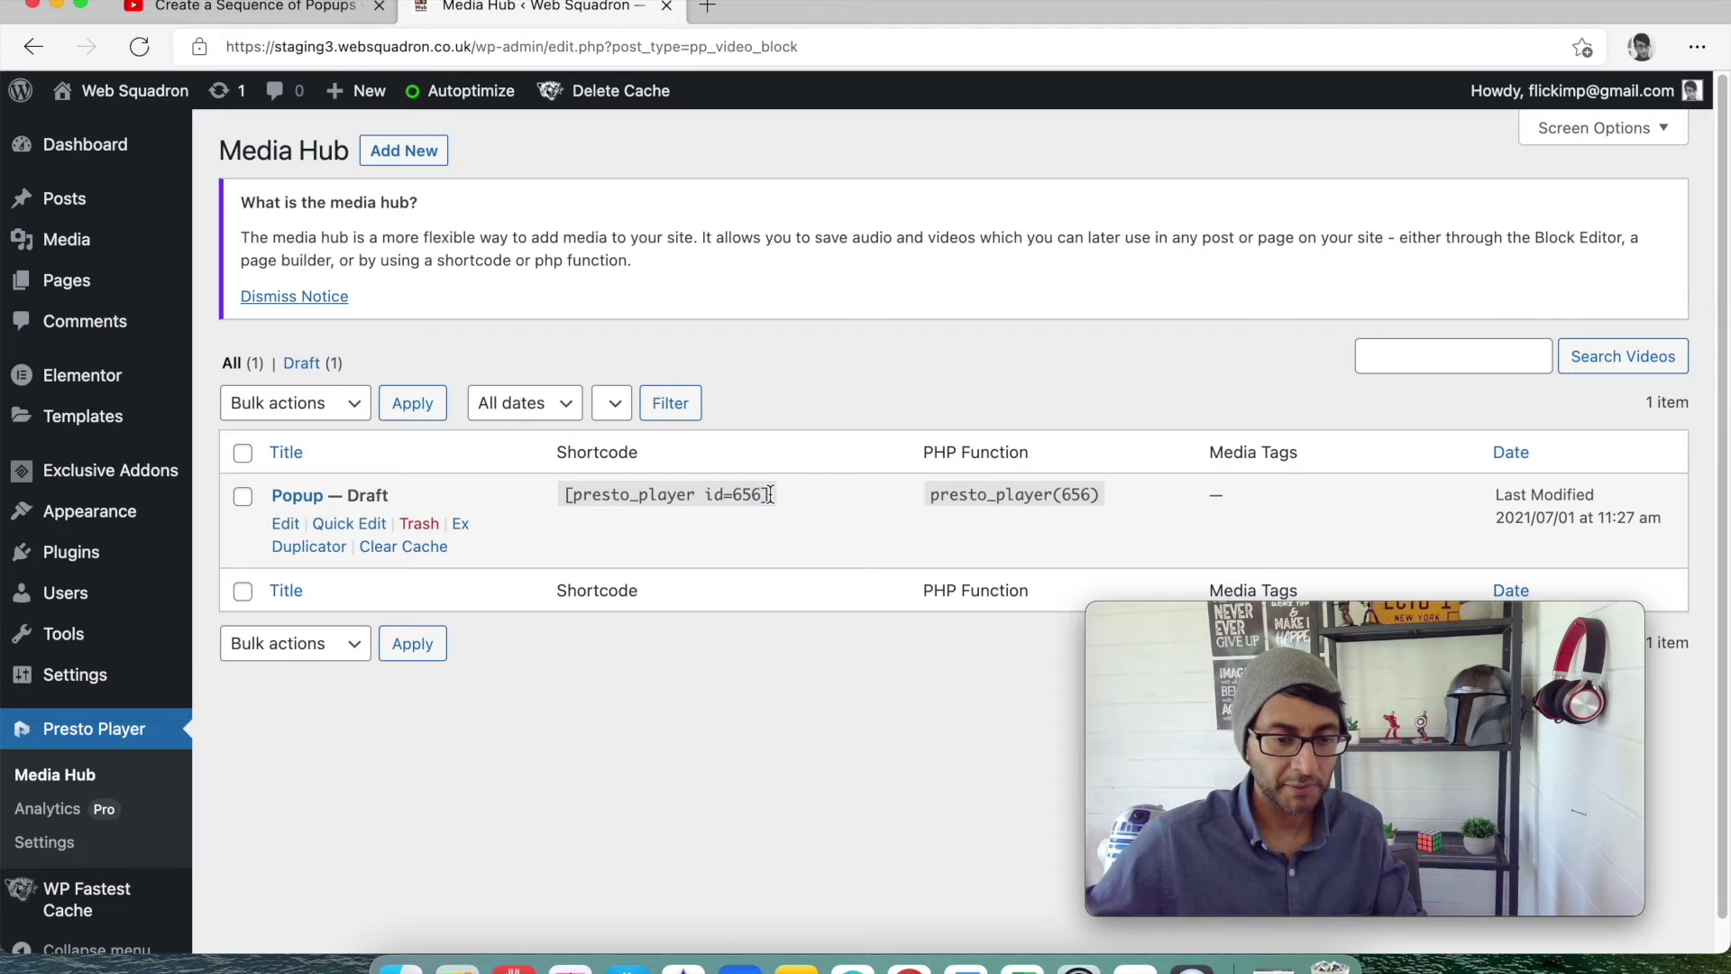
left_click_drag(770, 494, 584, 492)
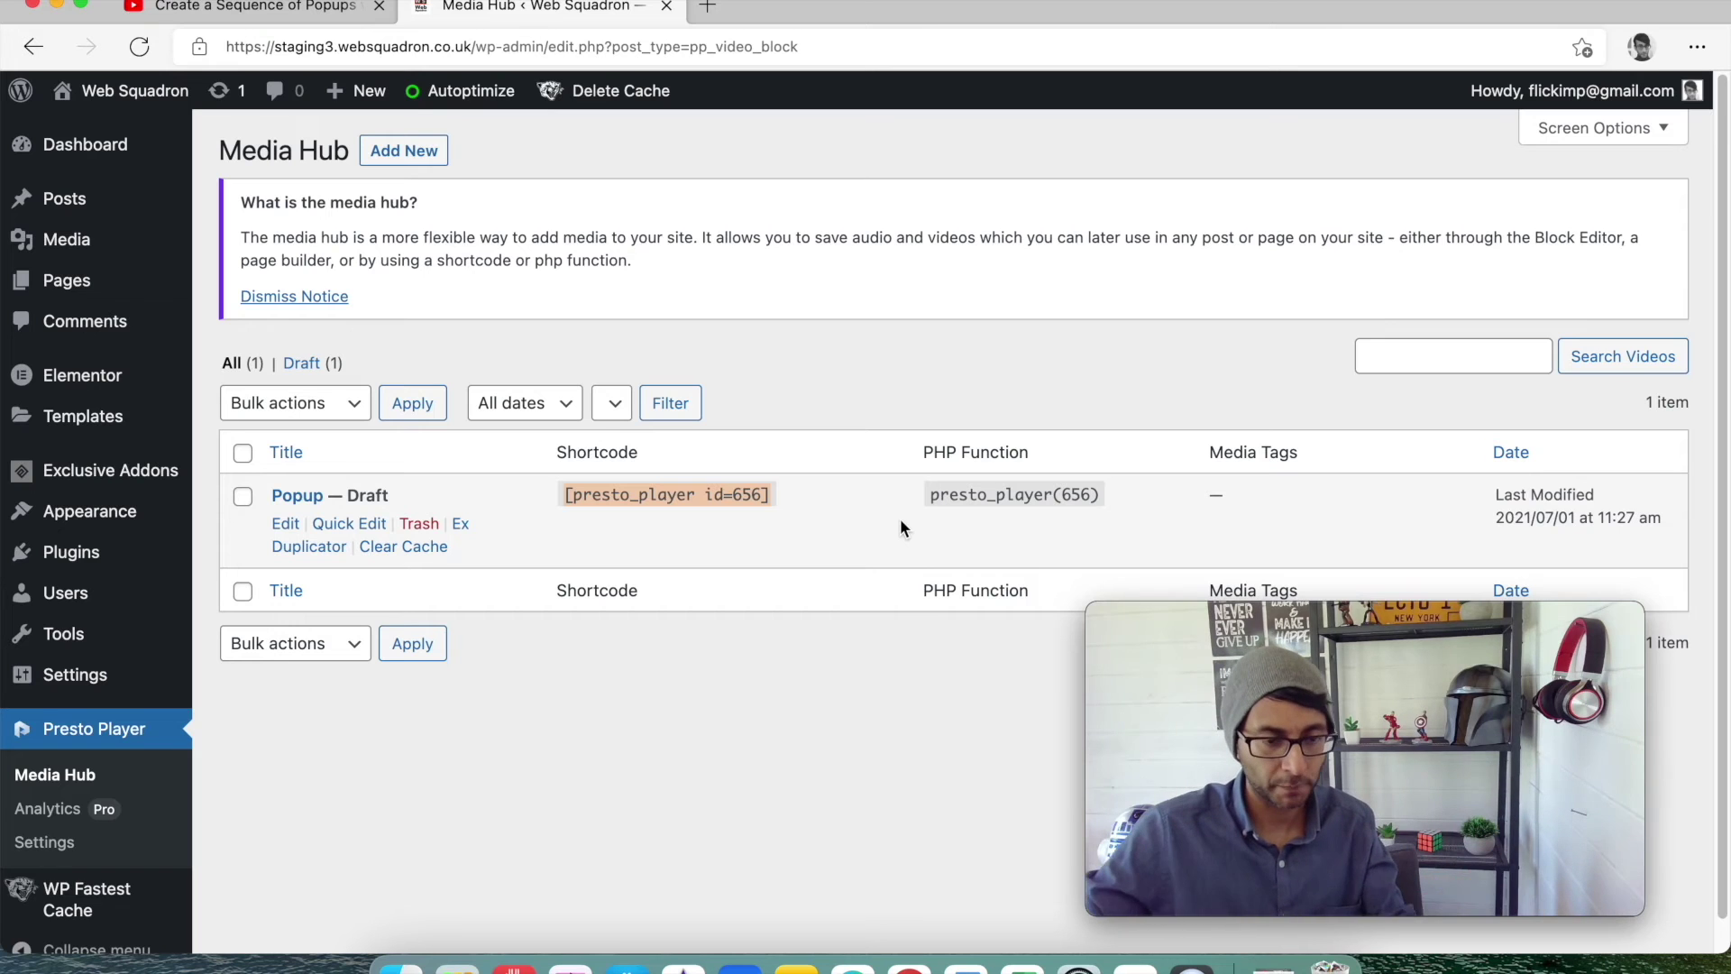
Step: Open the Widget page in Elementor and delete its YouTube video widget
mouse_move(144, 280)
left_click(241, 282)
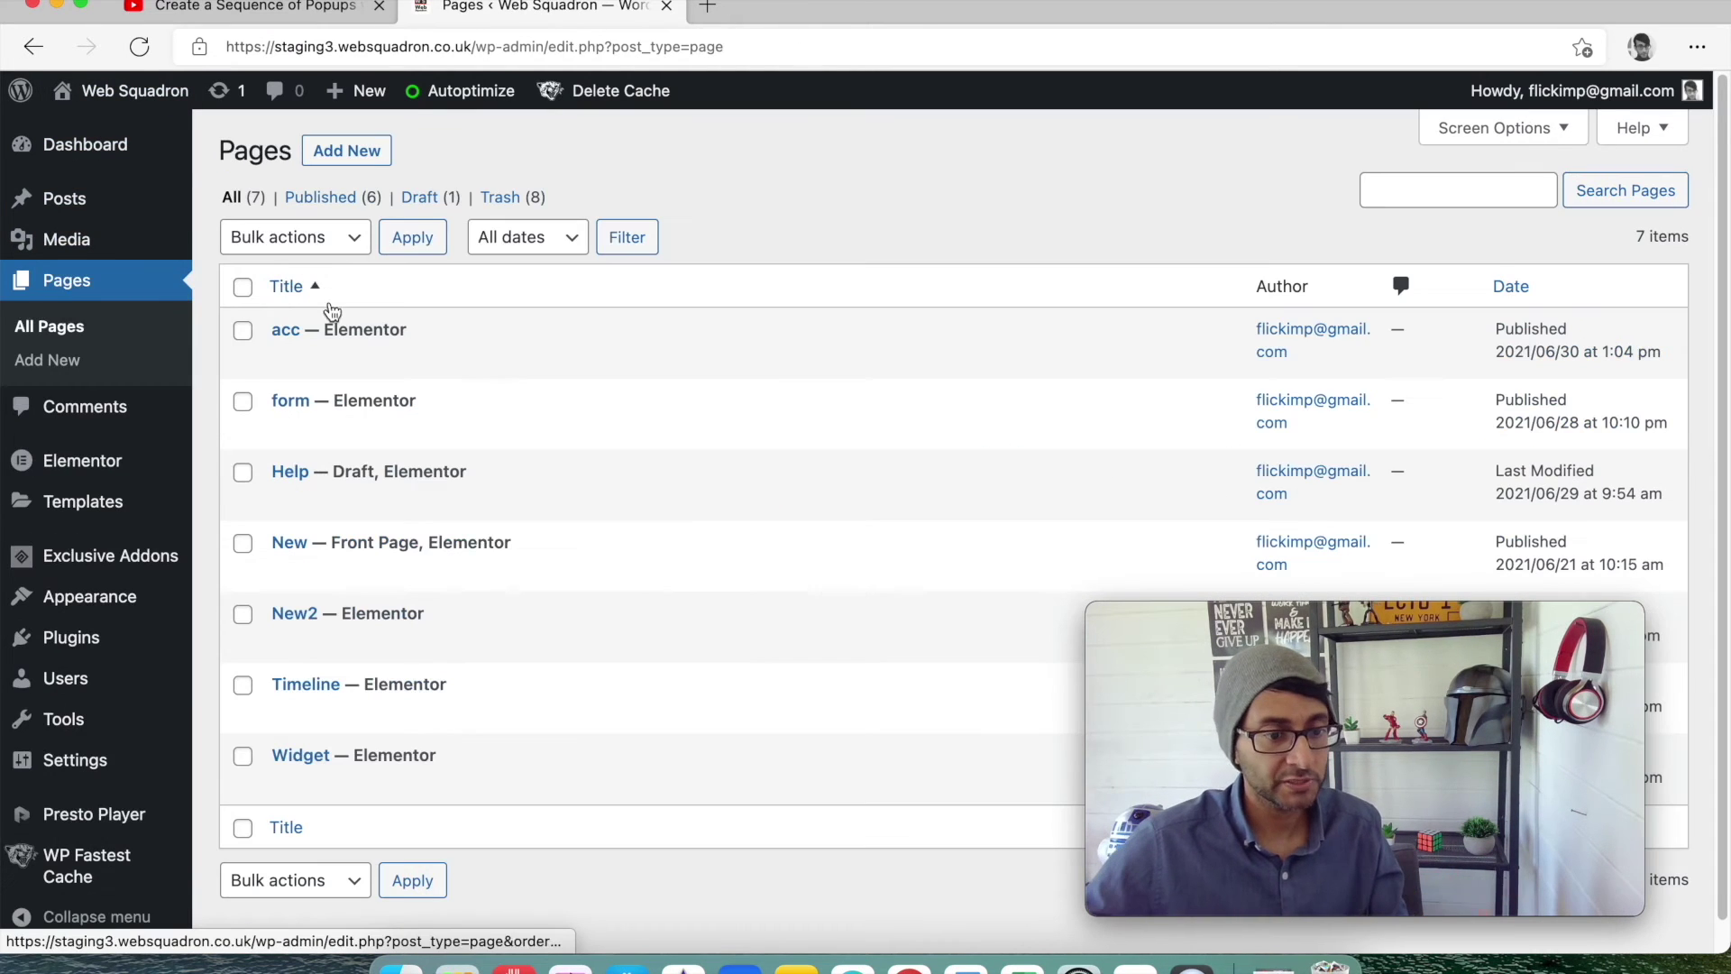
left_click(783, 784)
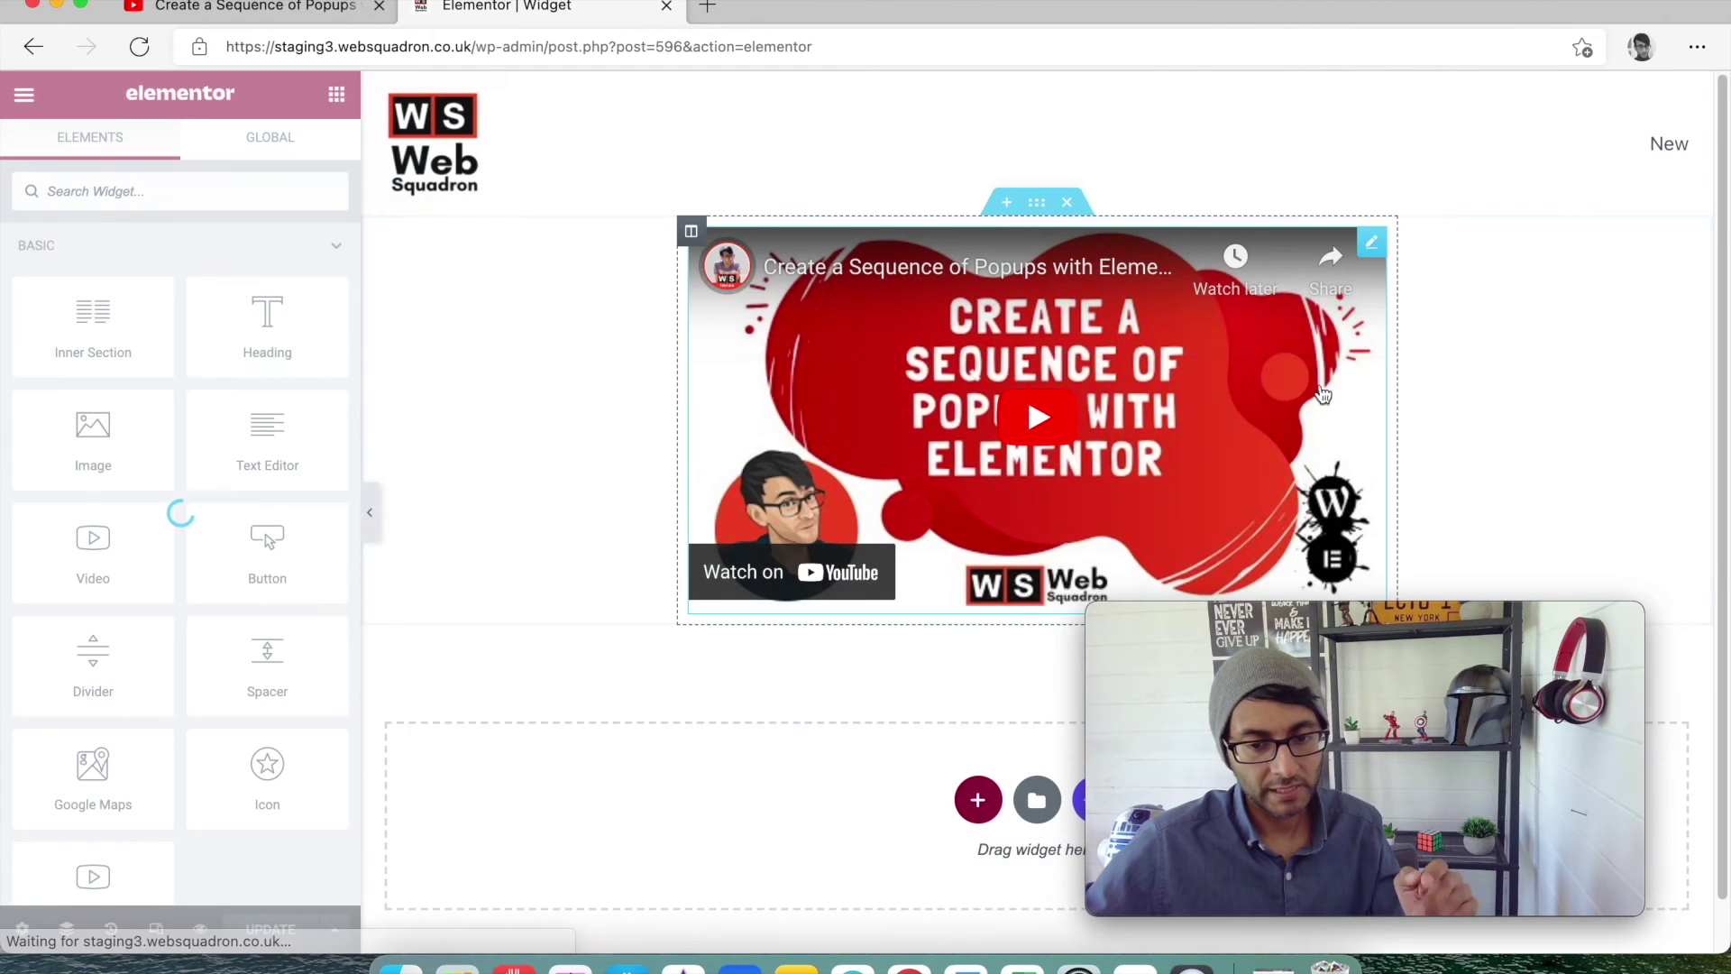
right_click(1372, 238)
left_click(1424, 575)
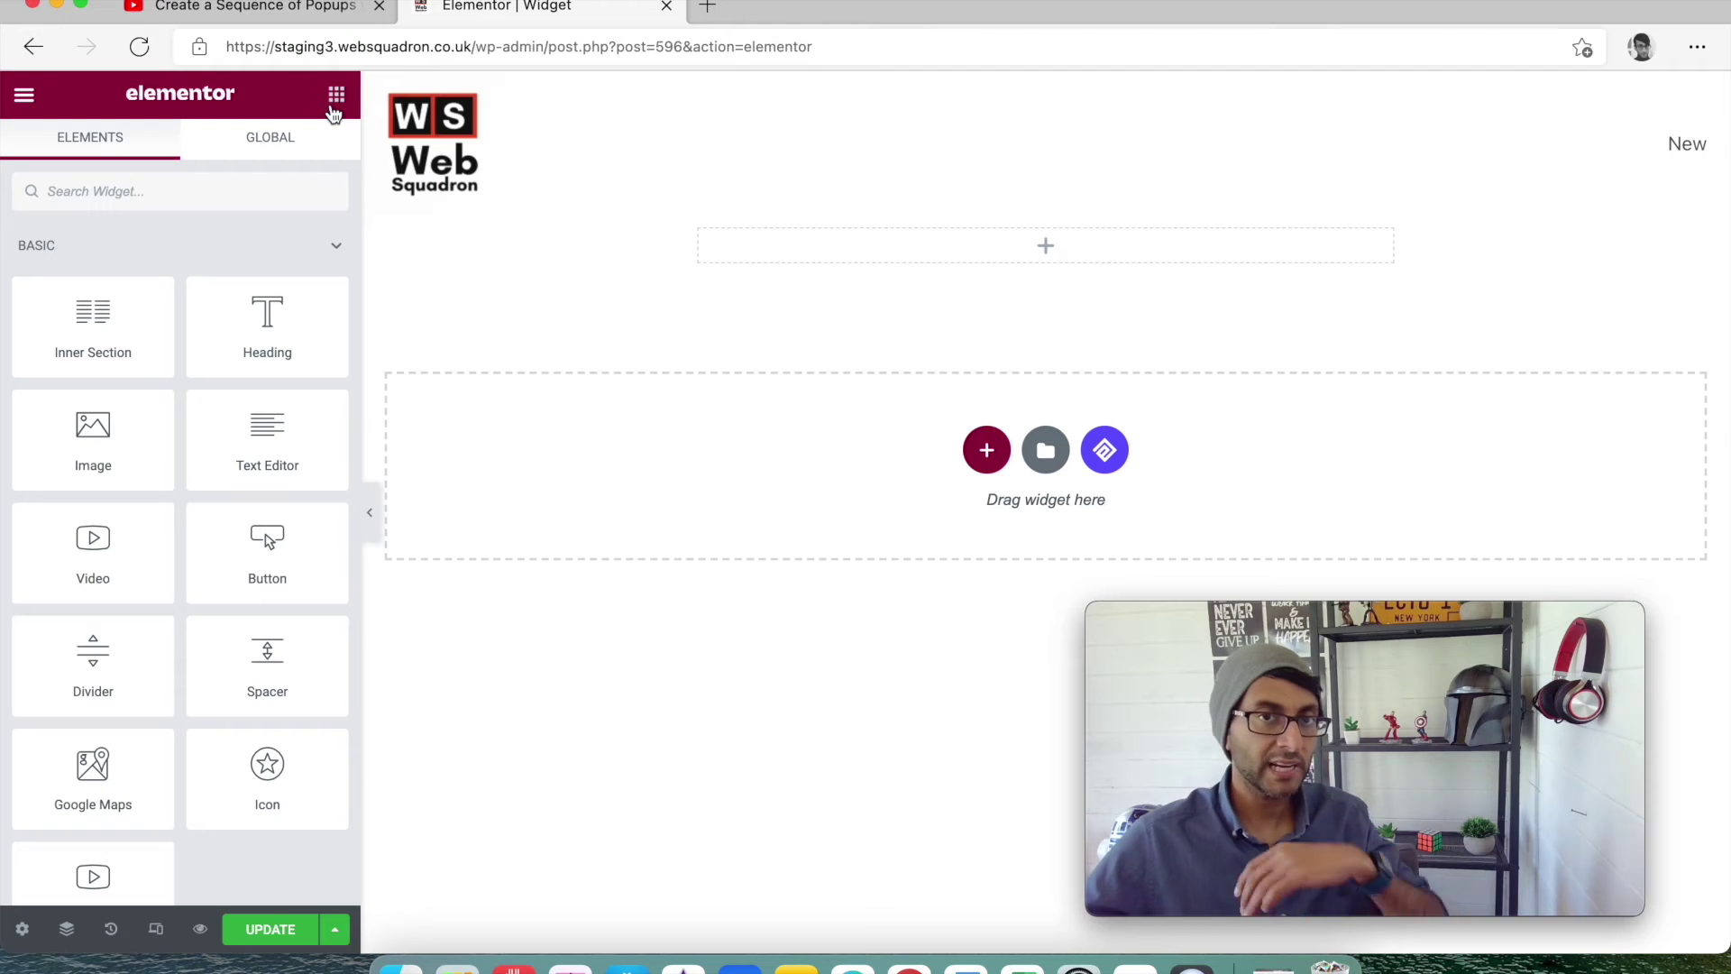
Step: Search 'prest' and add a Presto Player widget to the top section
left_click(257, 199)
type("presto")
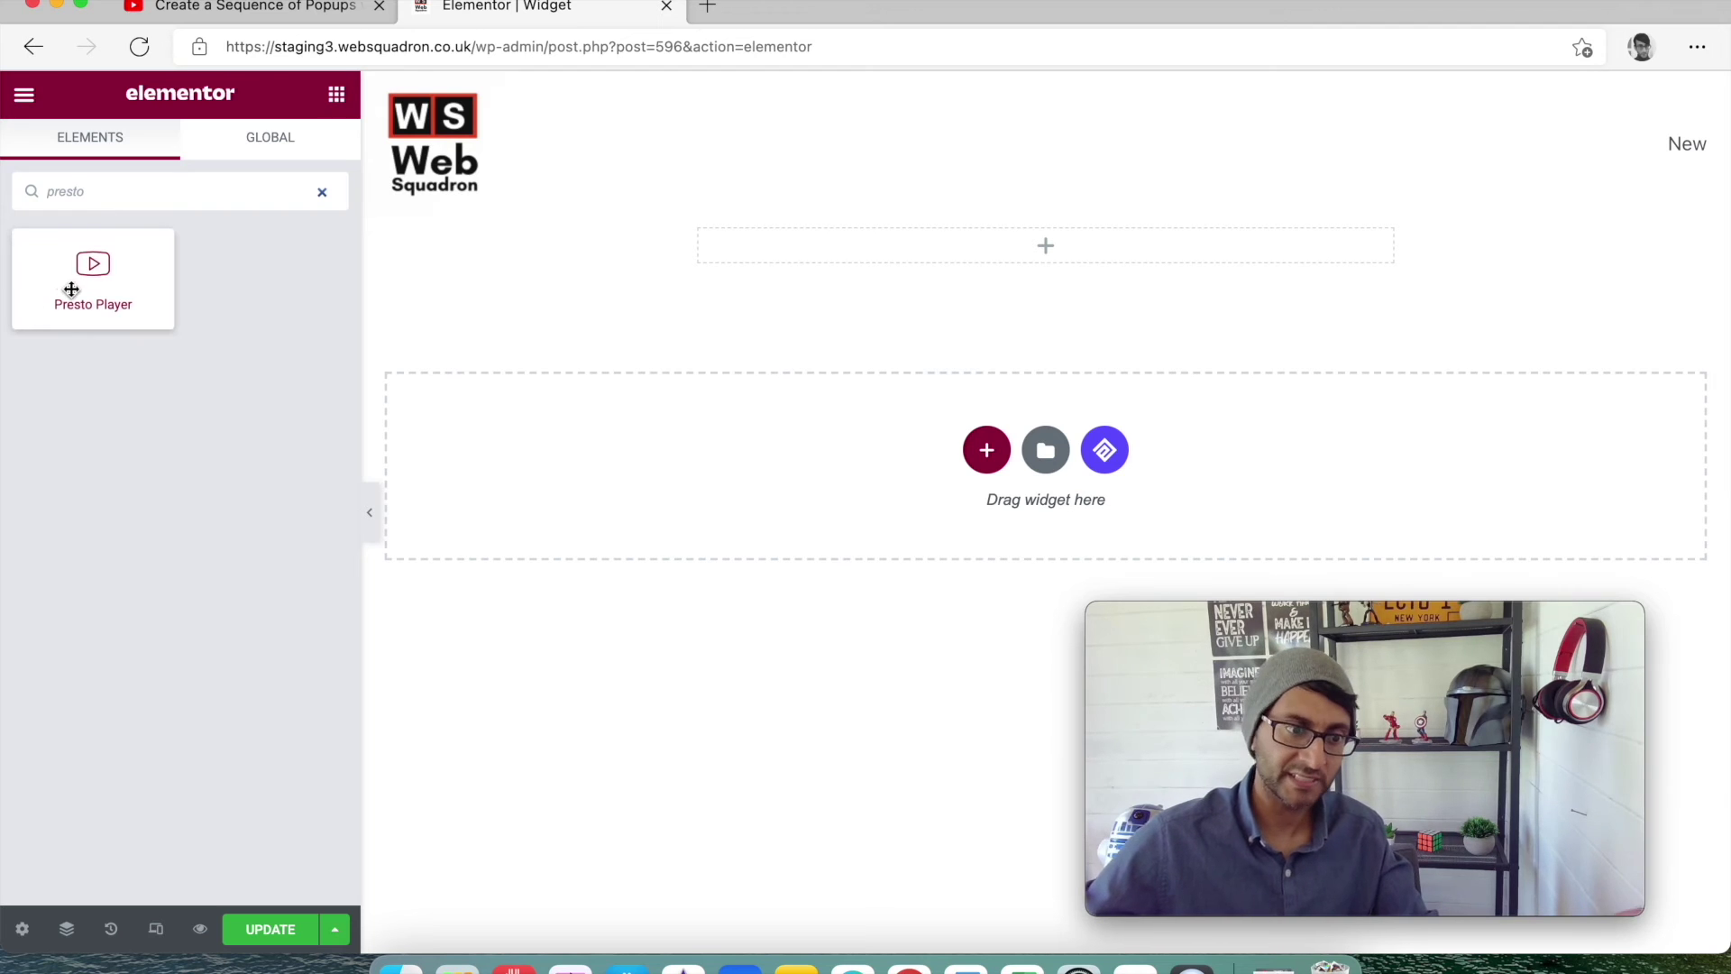
left_click_drag(71, 289, 960, 266)
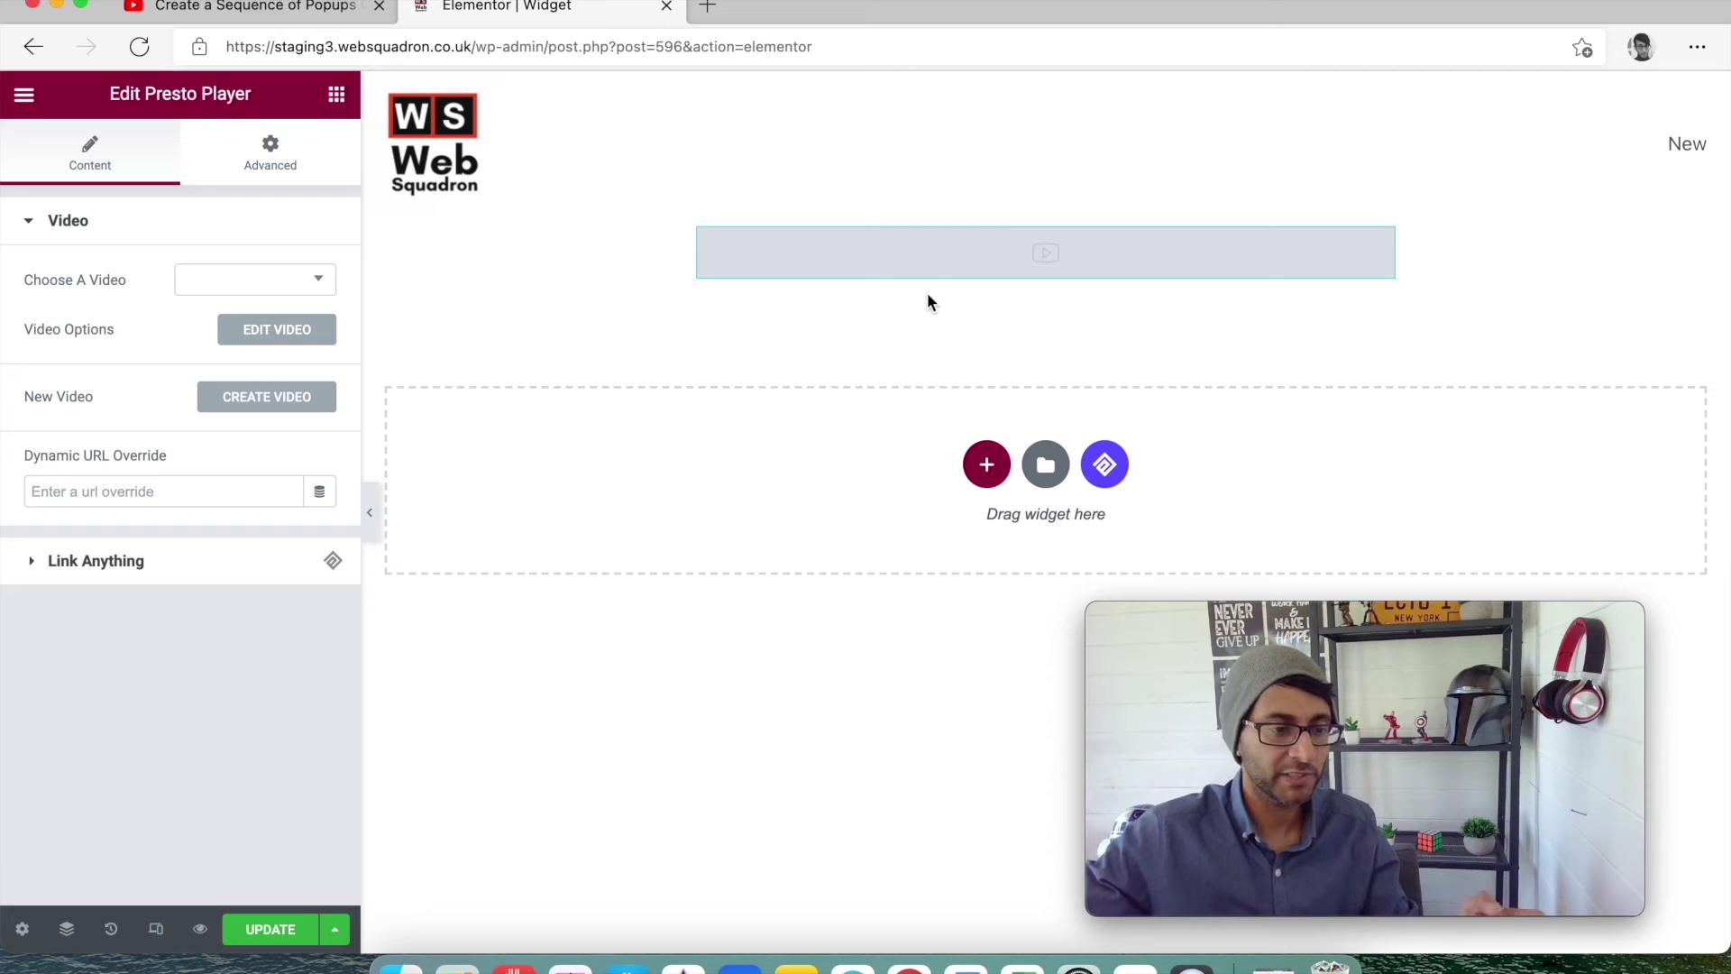
left_click(316, 295)
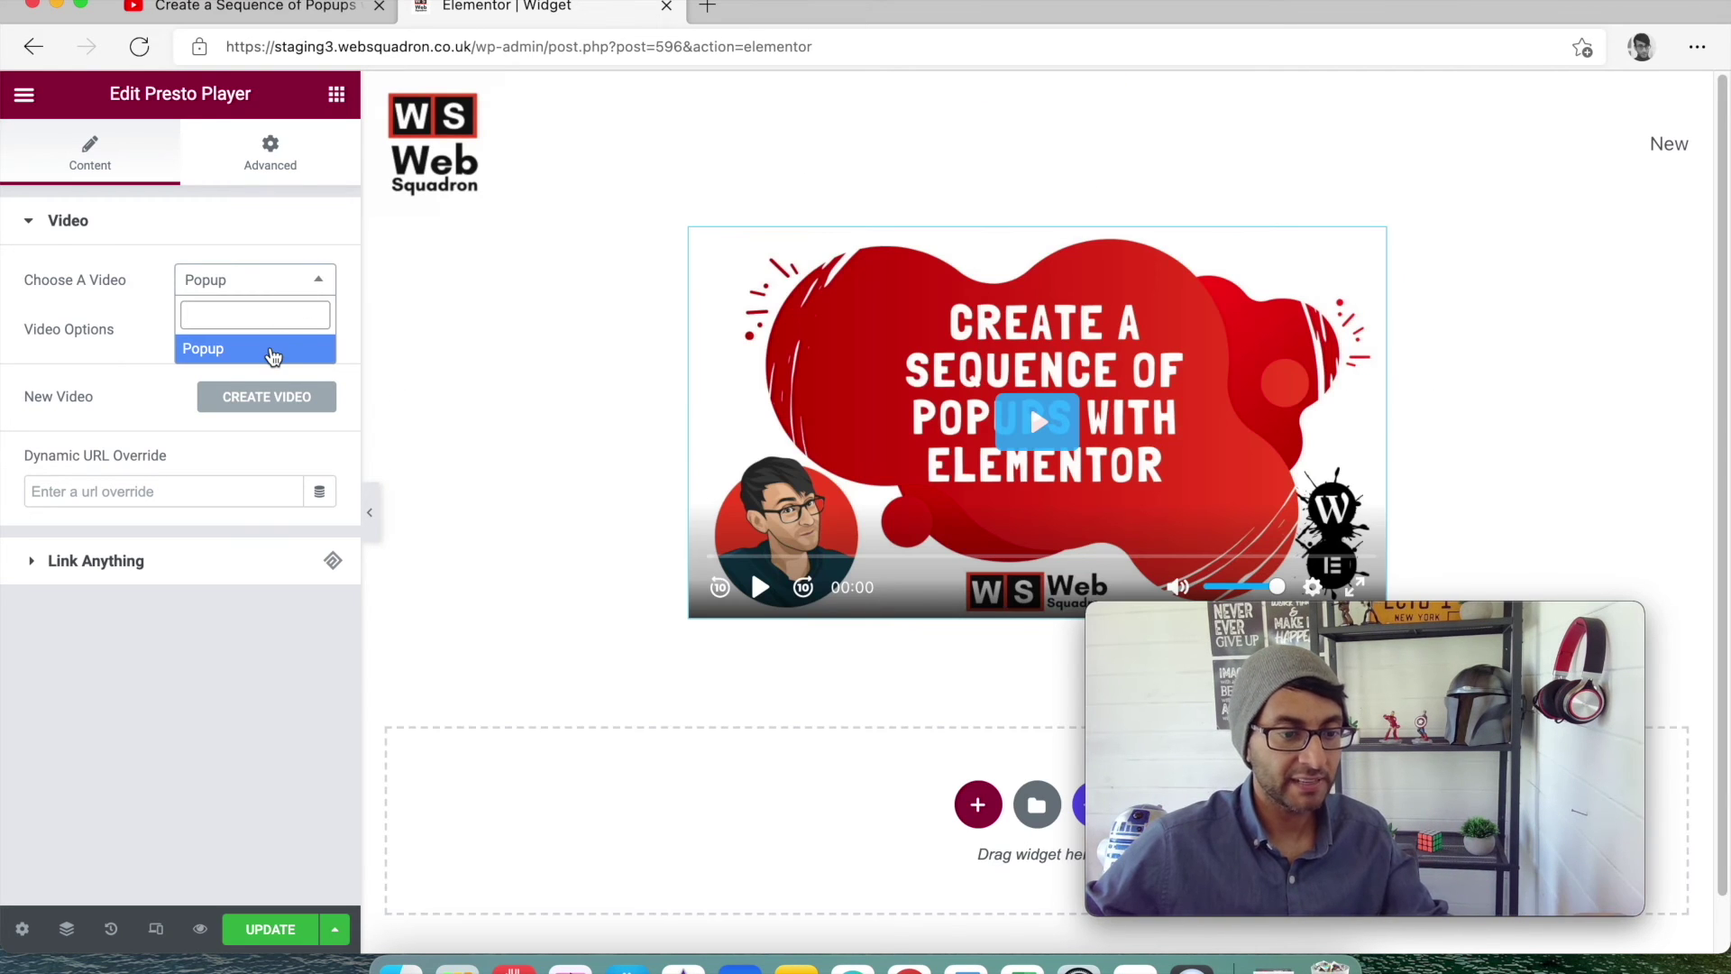
Step: Select the 'Popup' video for the Presto Player, save with UPDATE, and preview the page
left_click(271, 351)
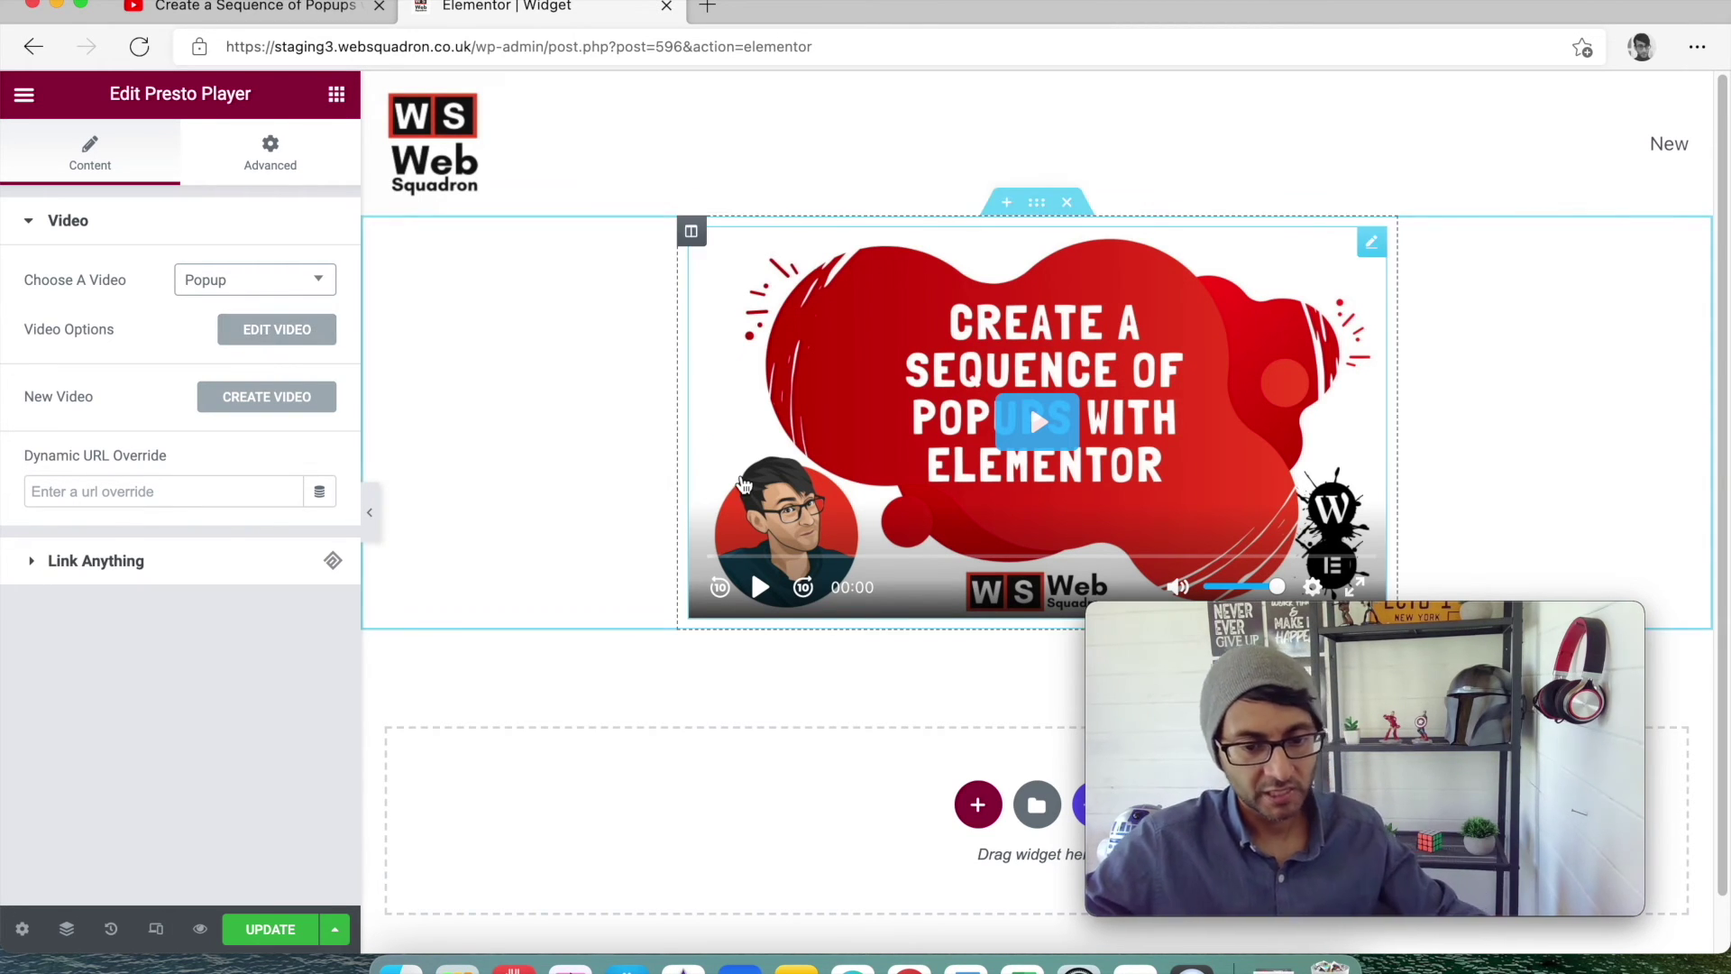
left_click_drag(1445, 618, 1433, 724)
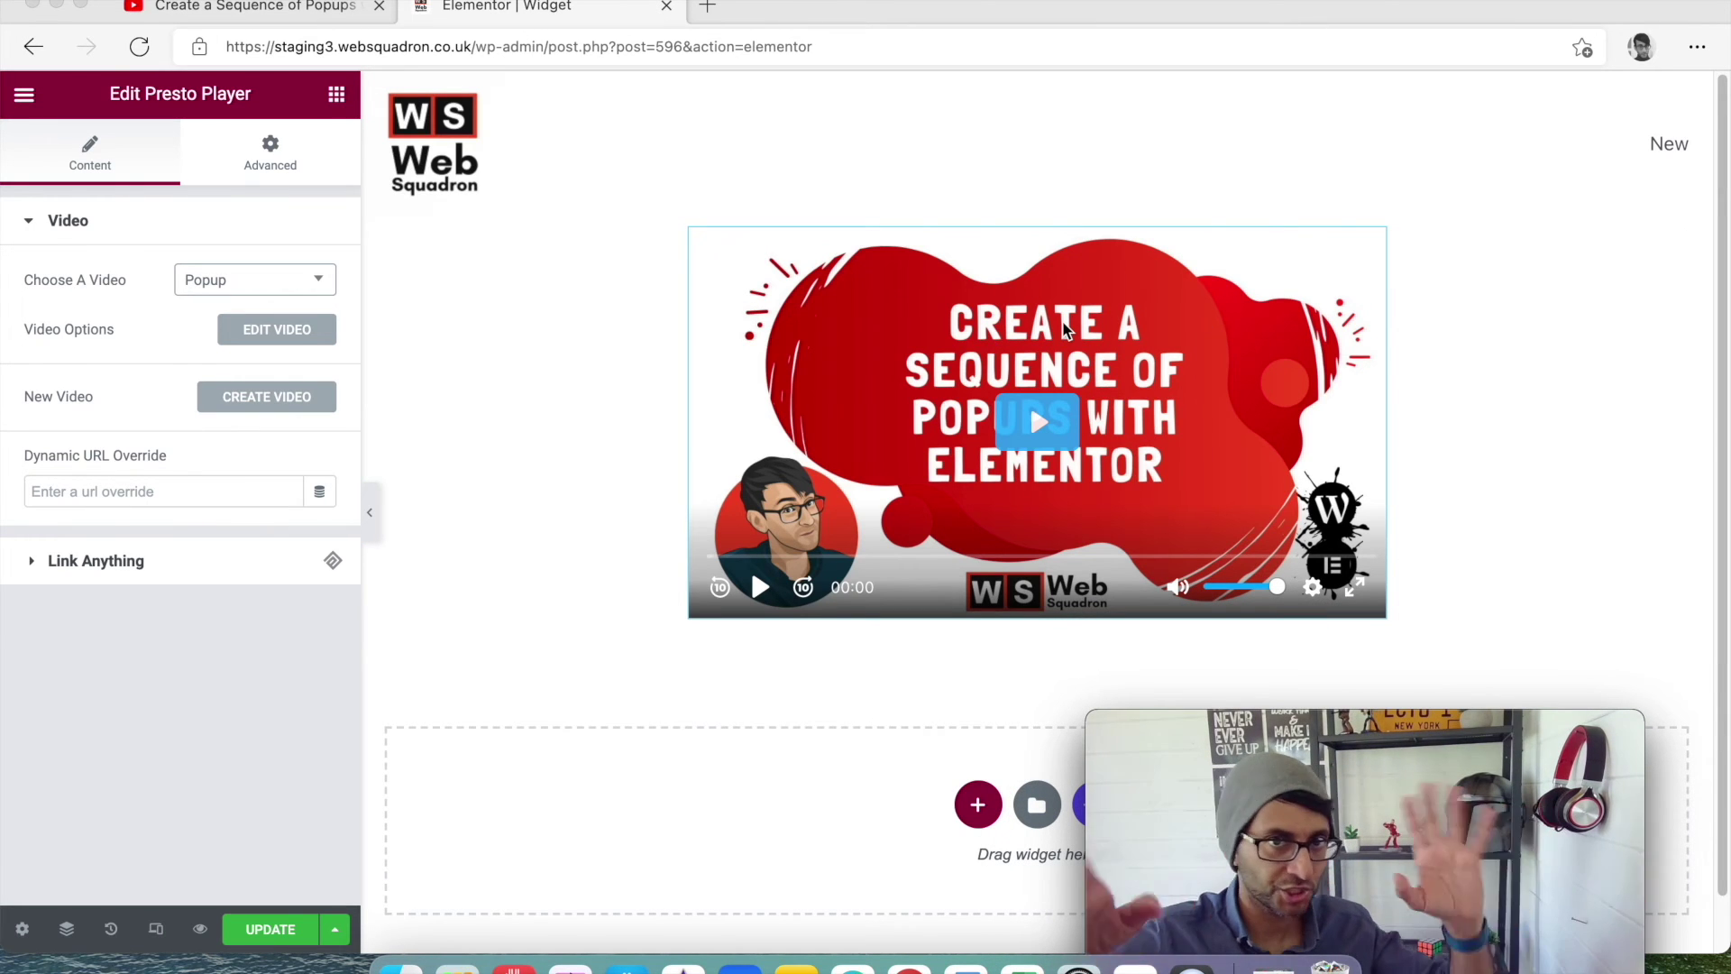
left_click(313, 940)
left_click(271, 929)
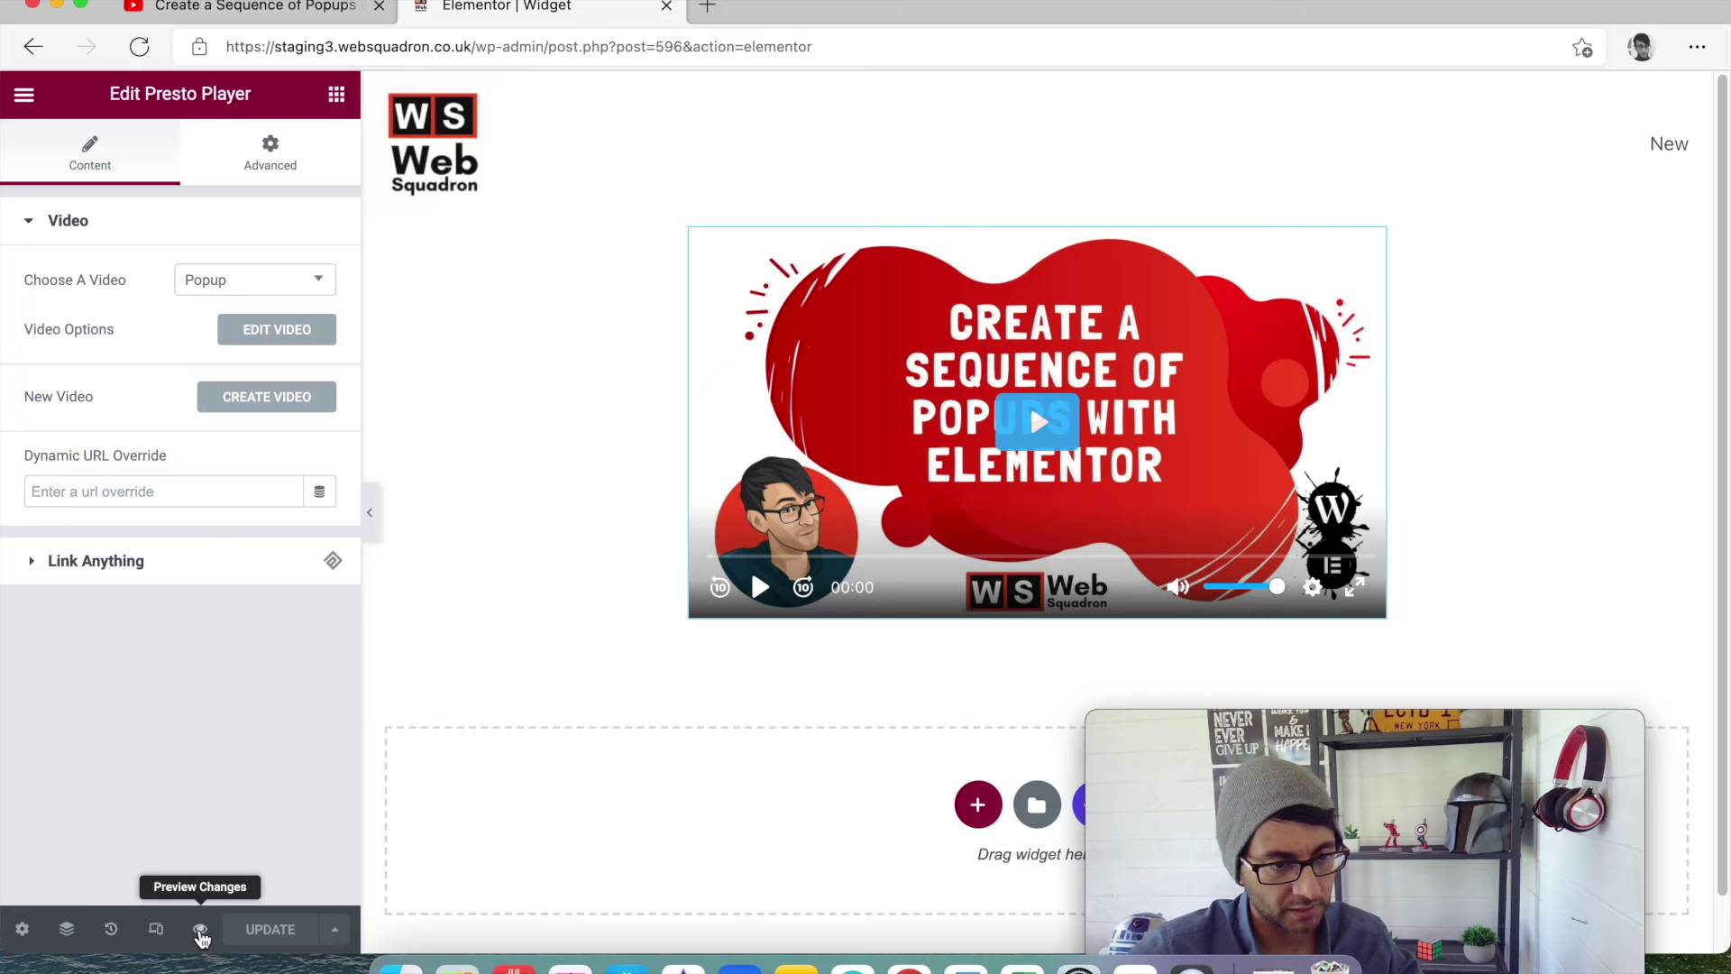
left_click(201, 929)
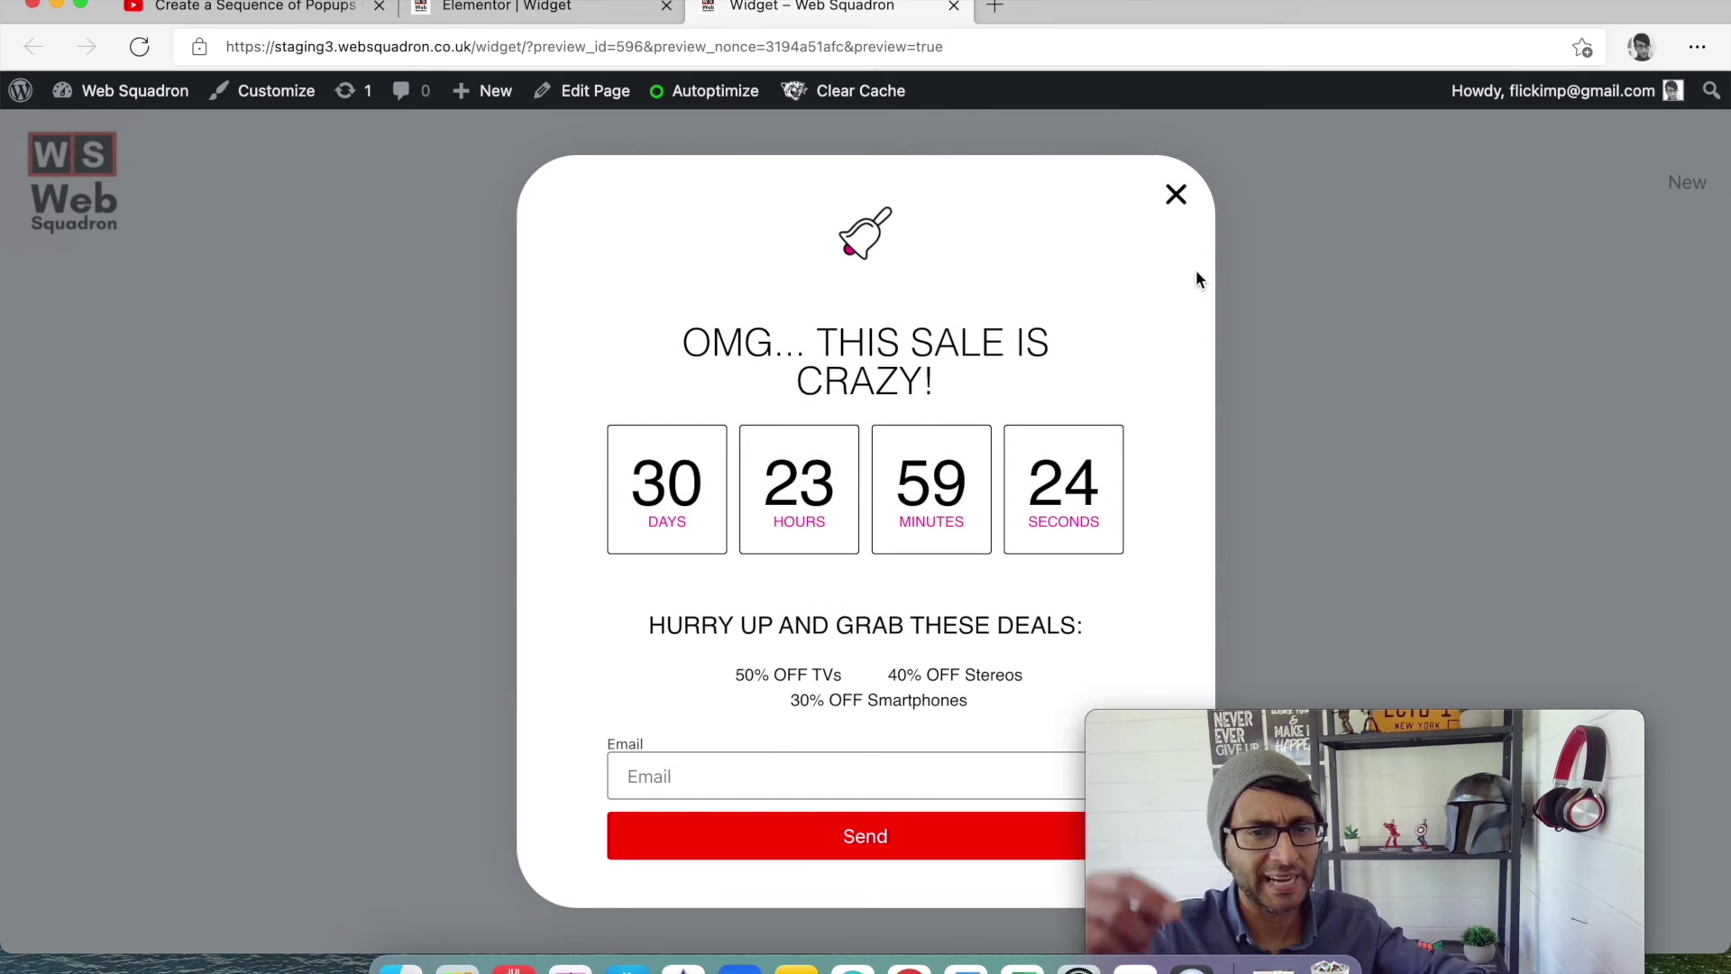
left_click(1177, 197)
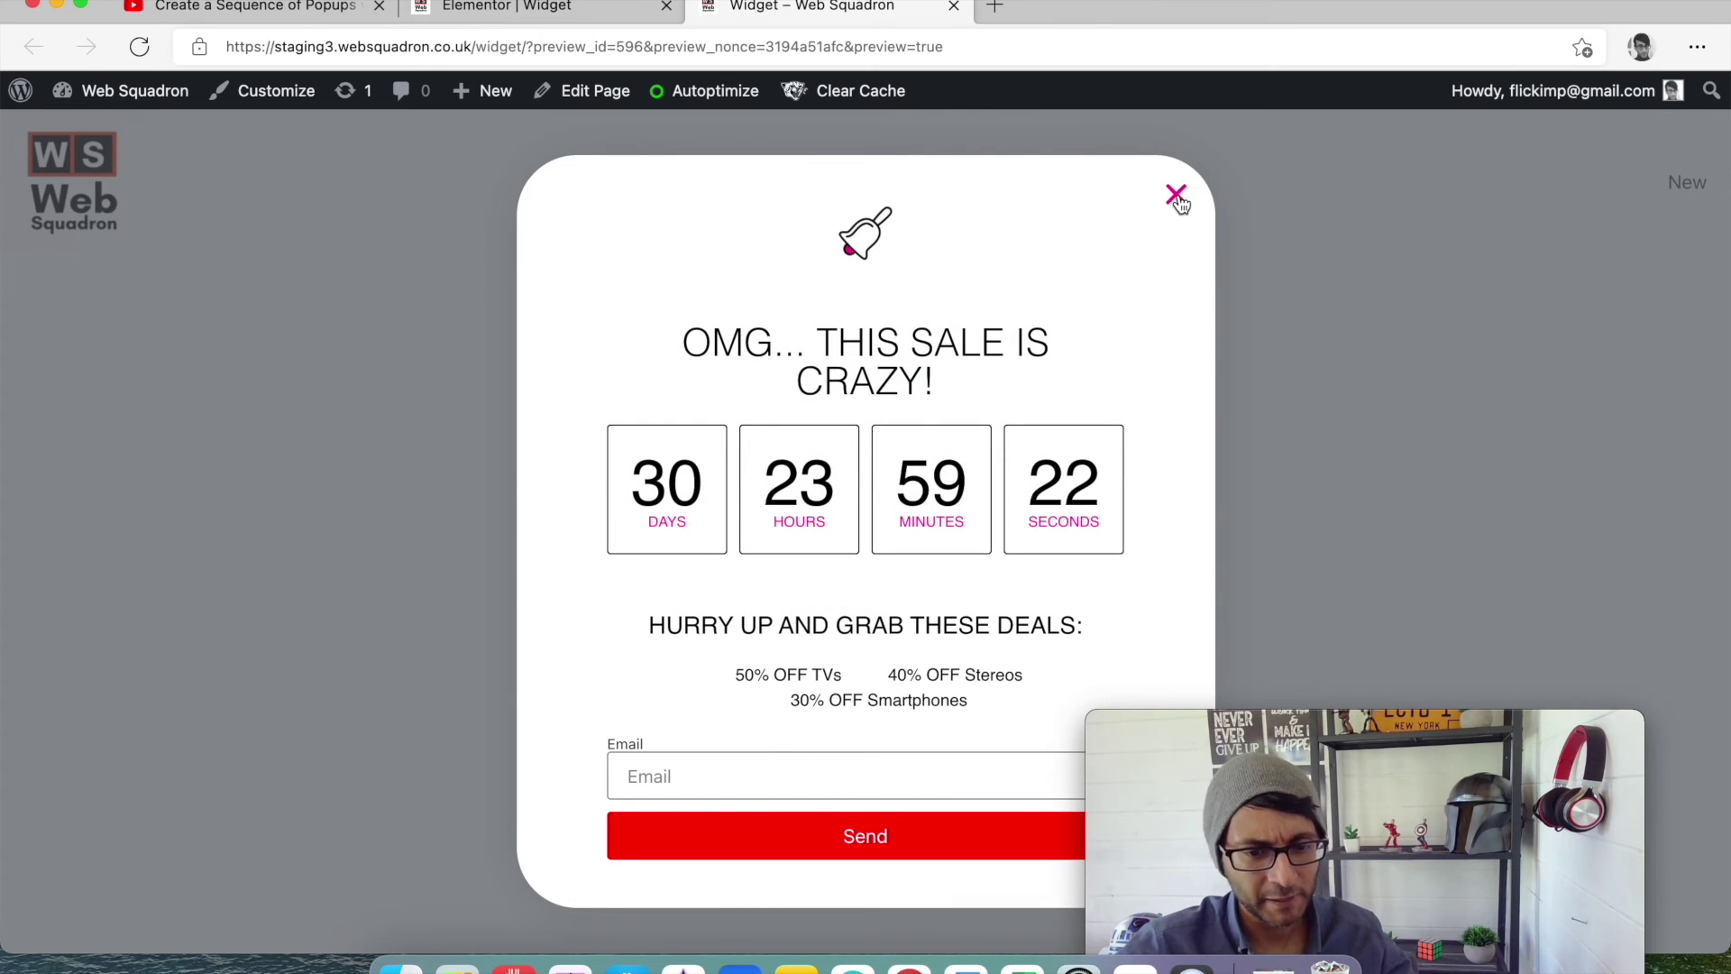
left_click(1177, 197)
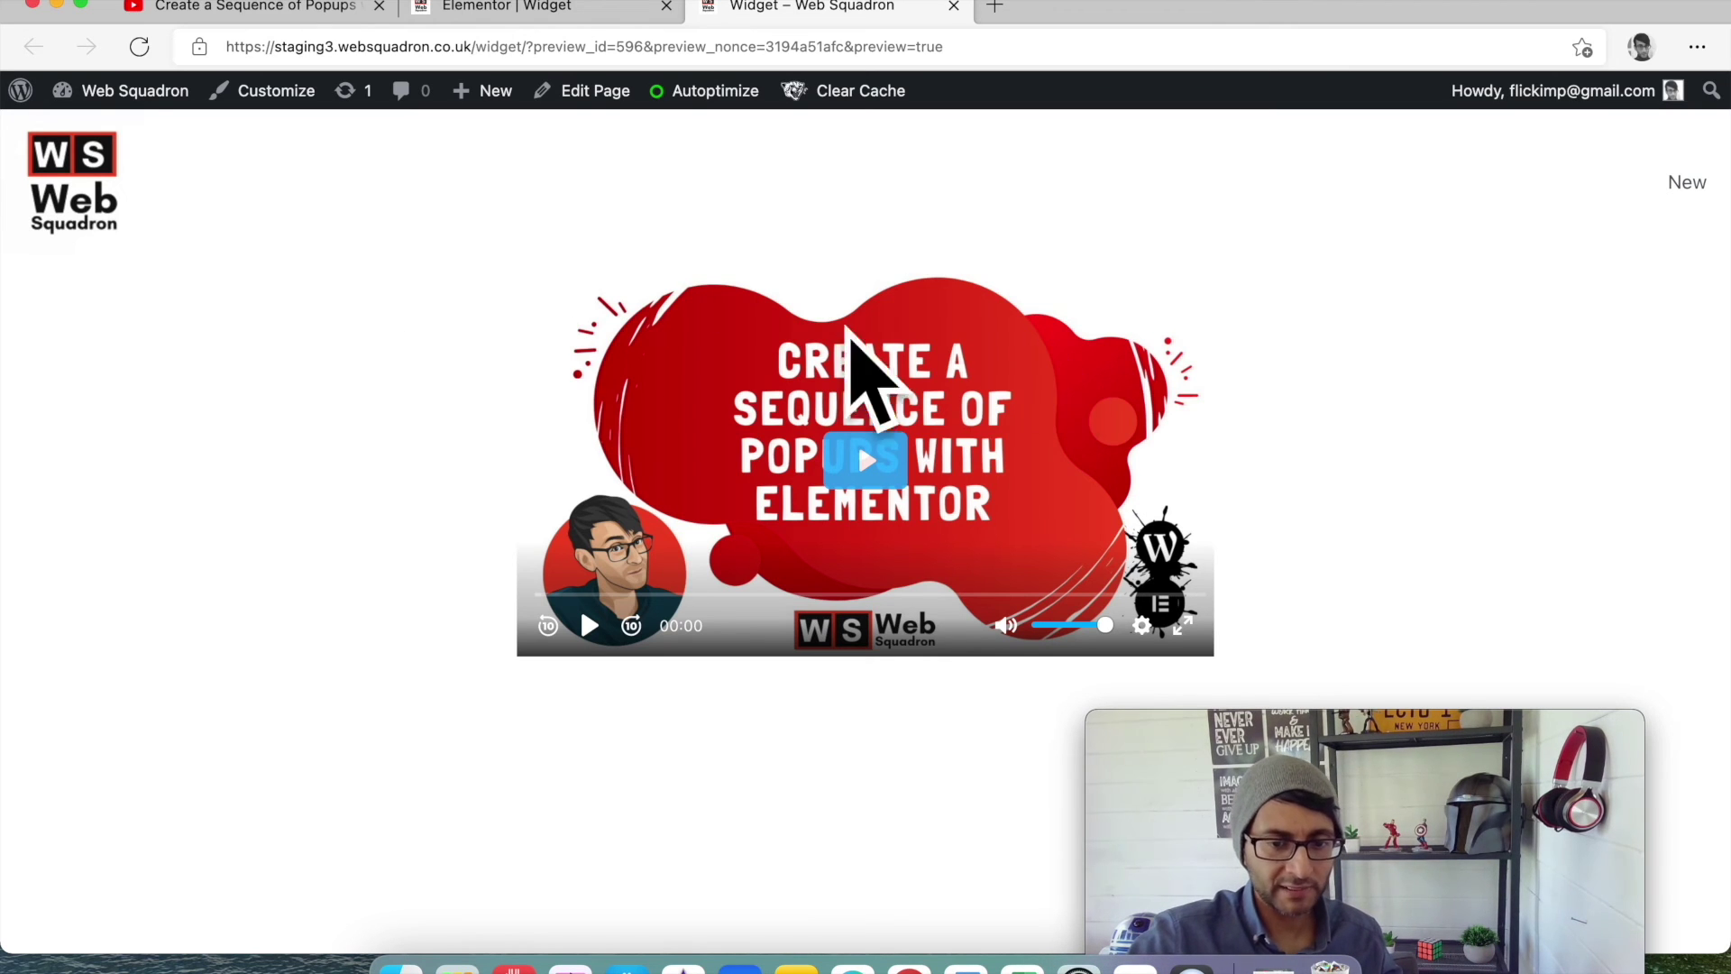
left_click(872, 464)
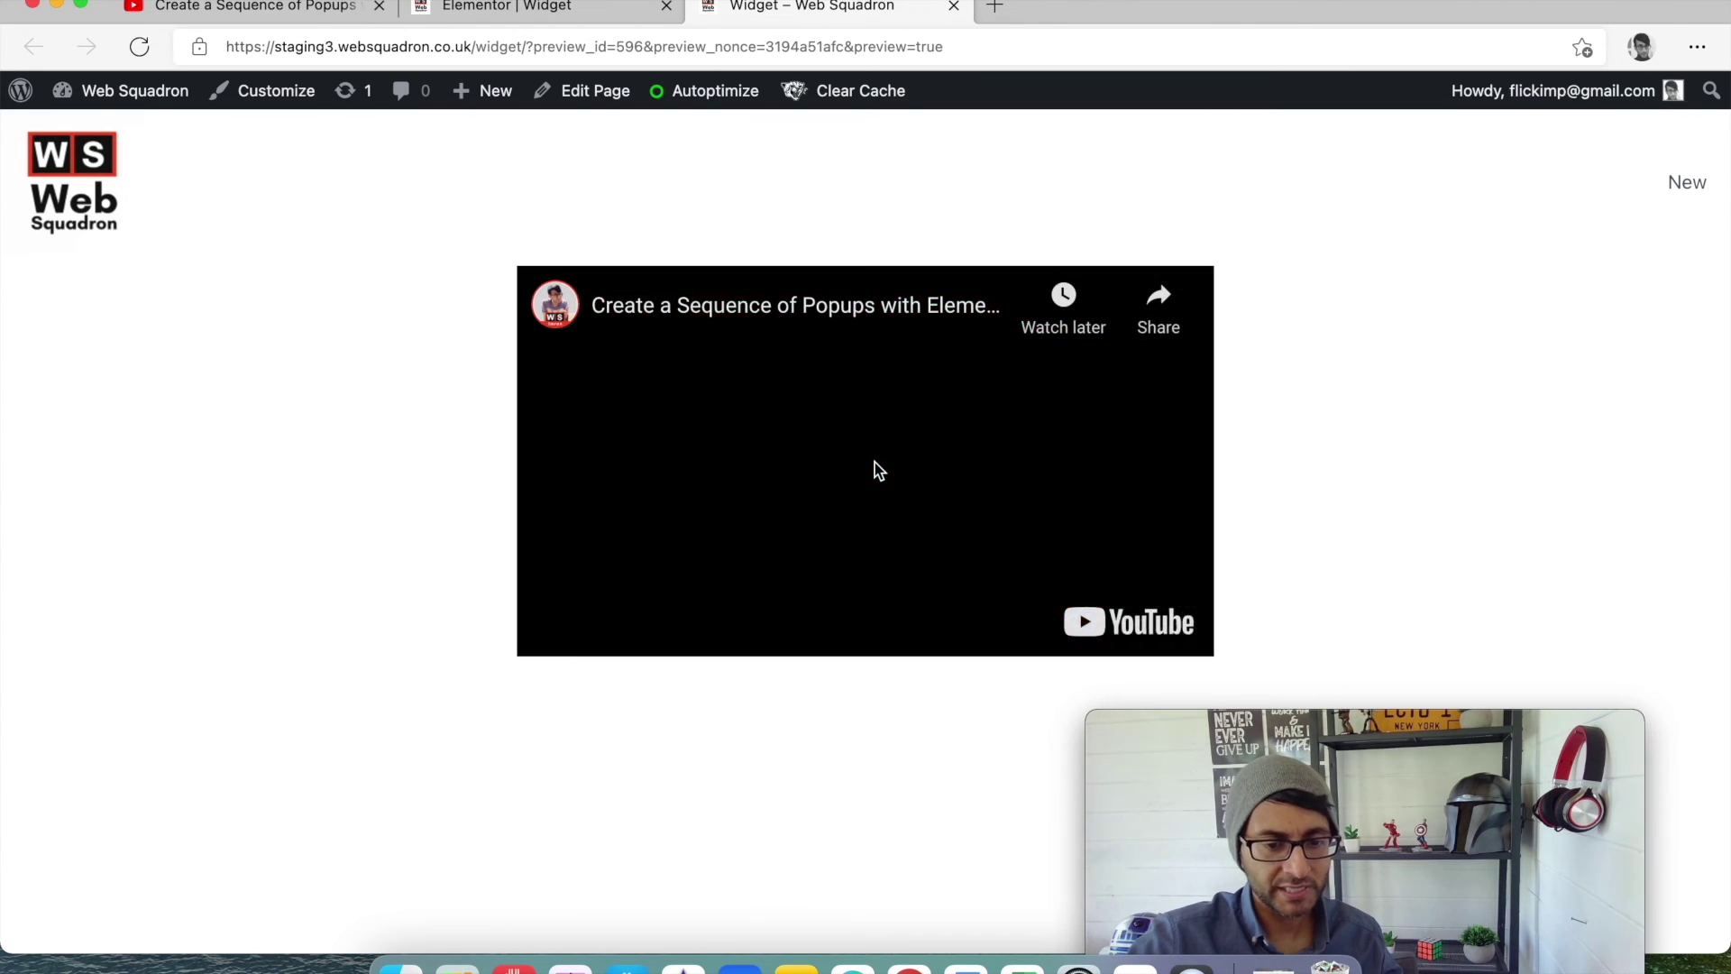
mouse_move(1107, 631)
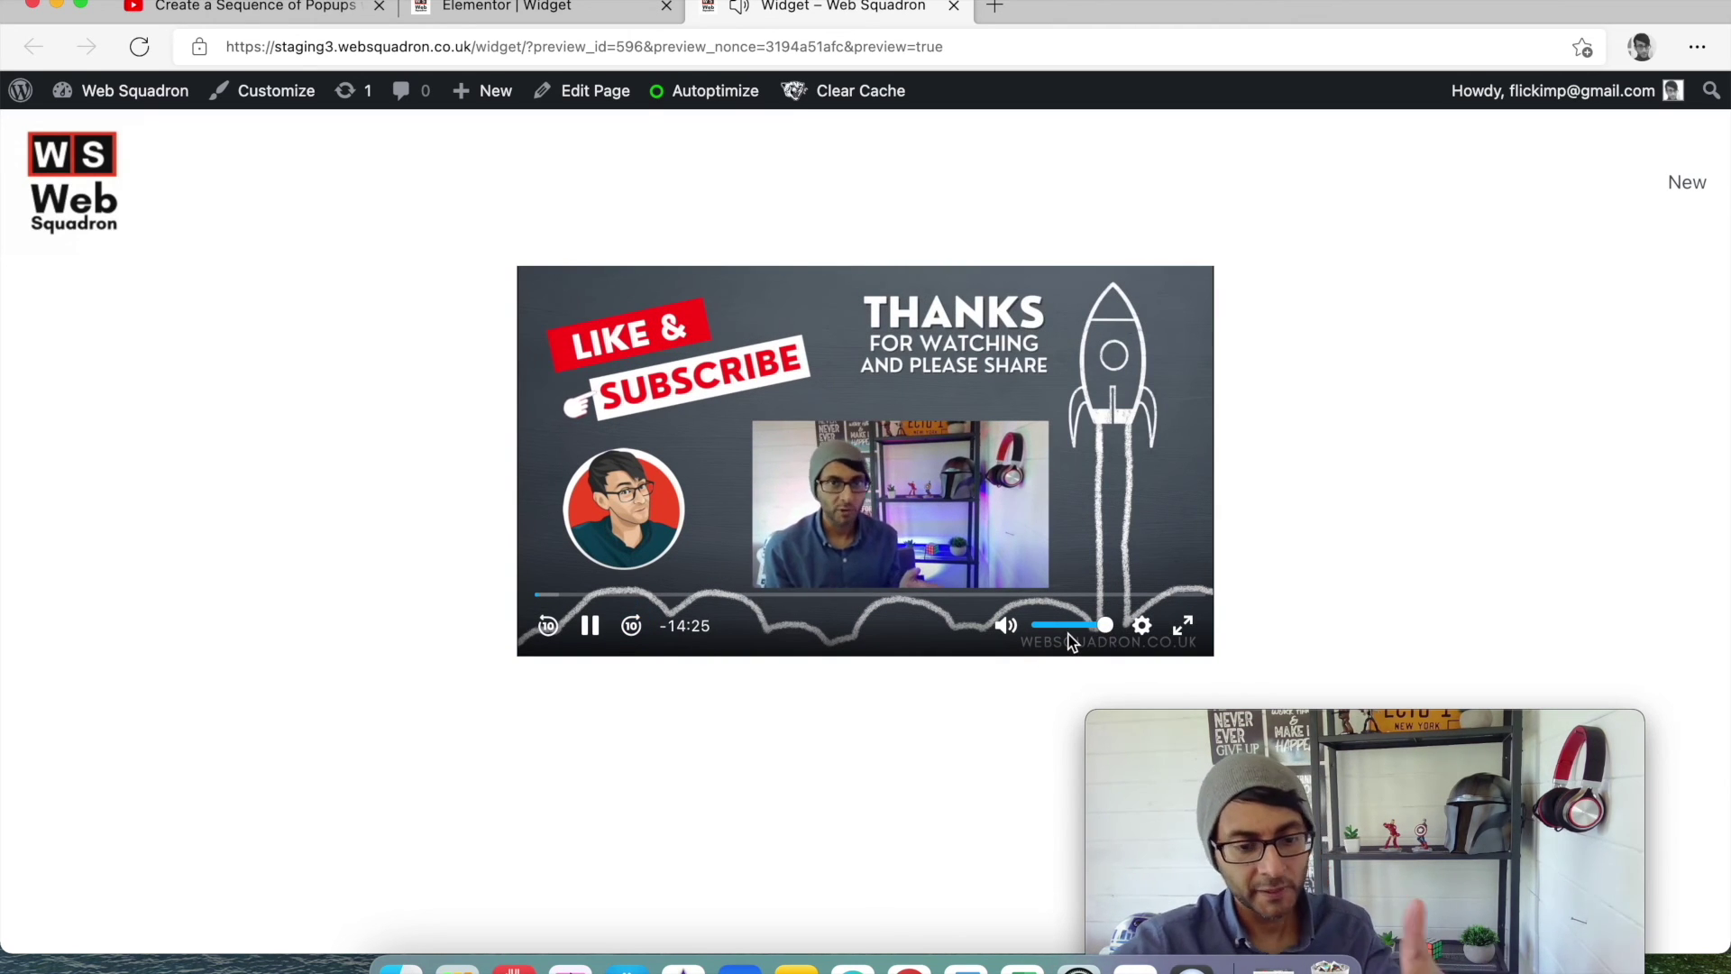
left_click(1156, 645)
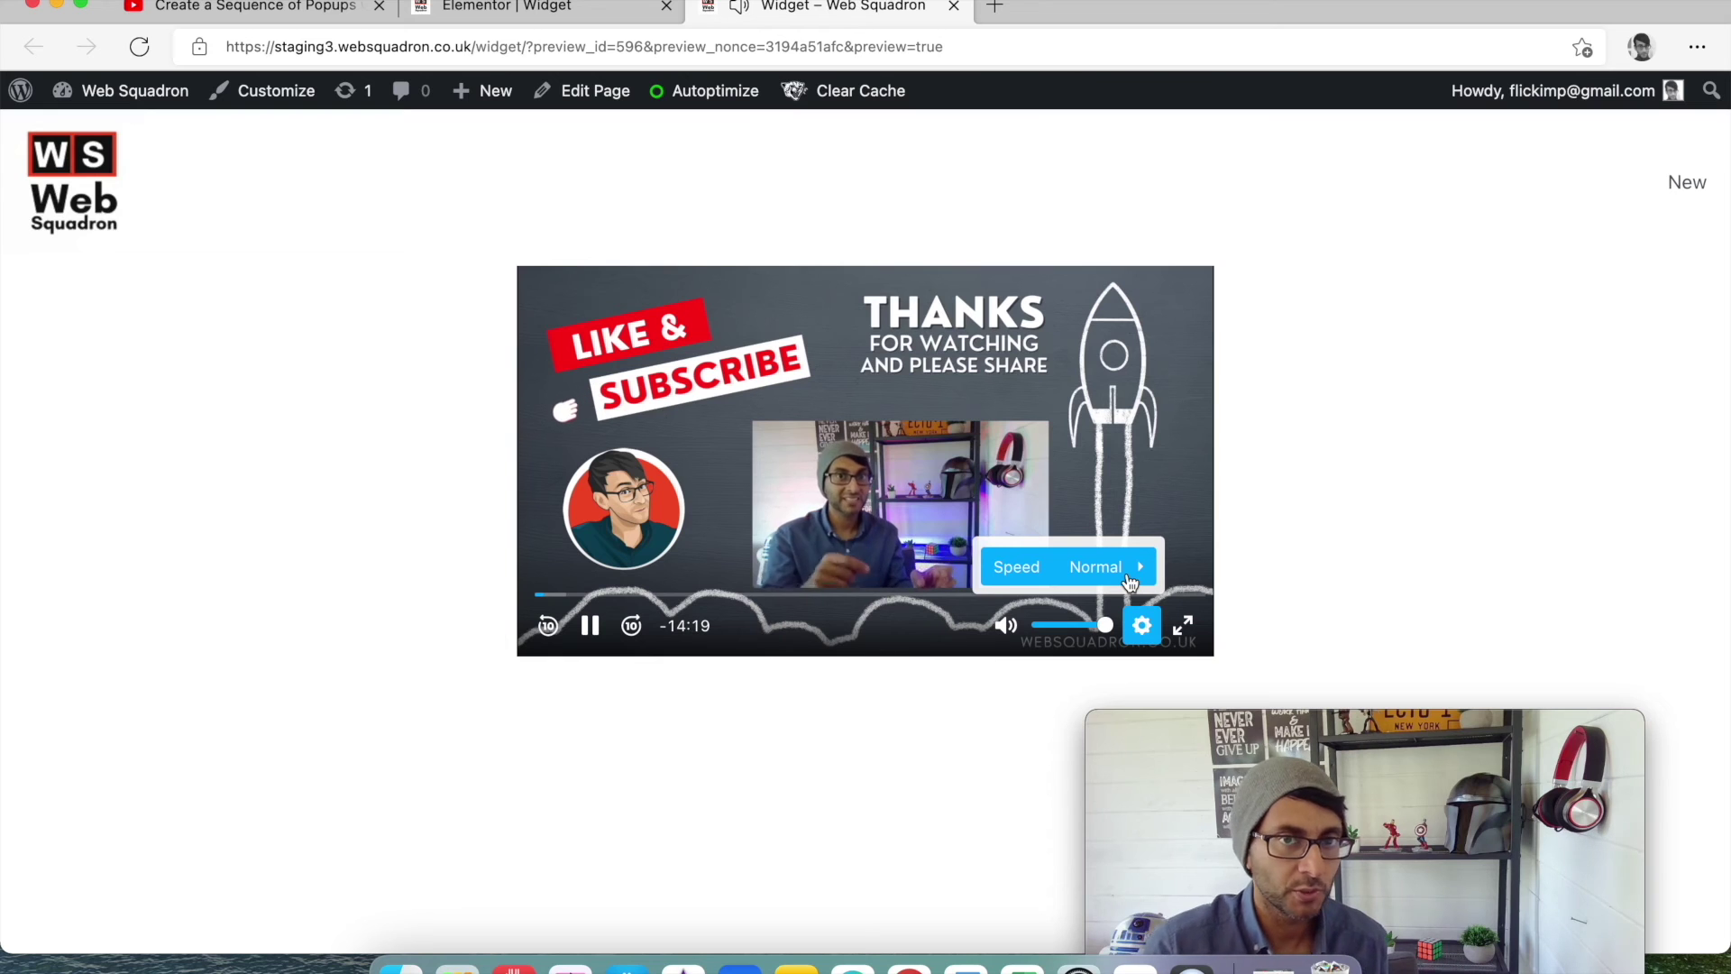
left_click(1316, 522)
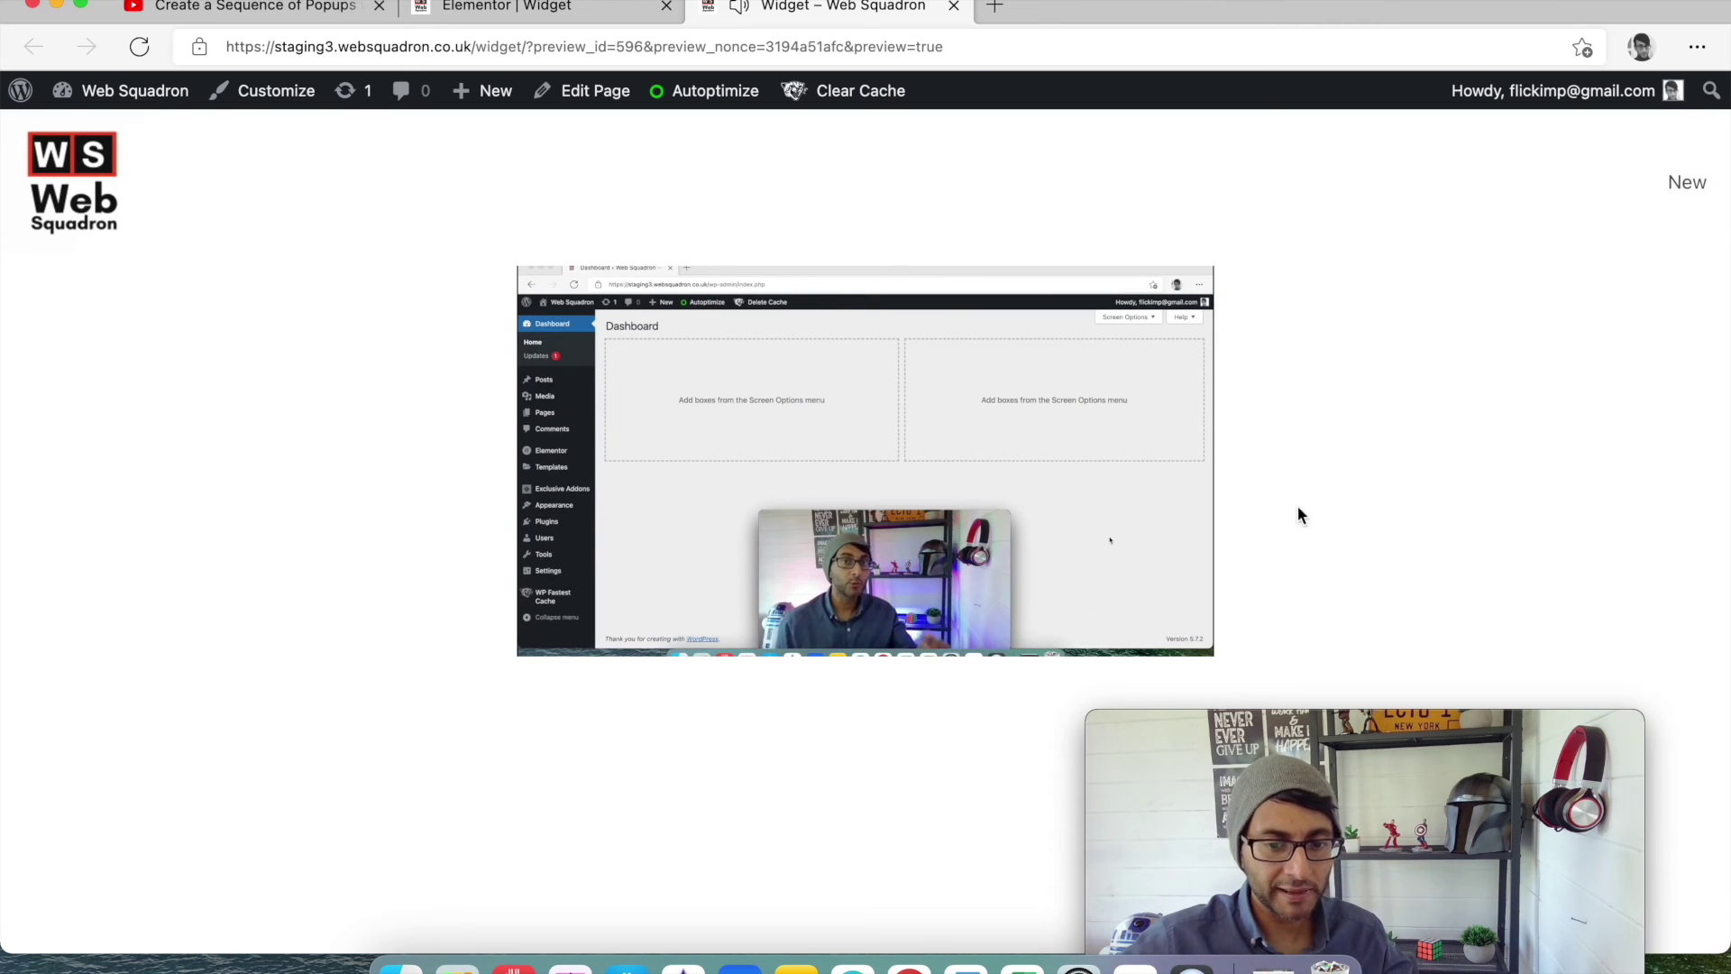
mouse_move(782, 312)
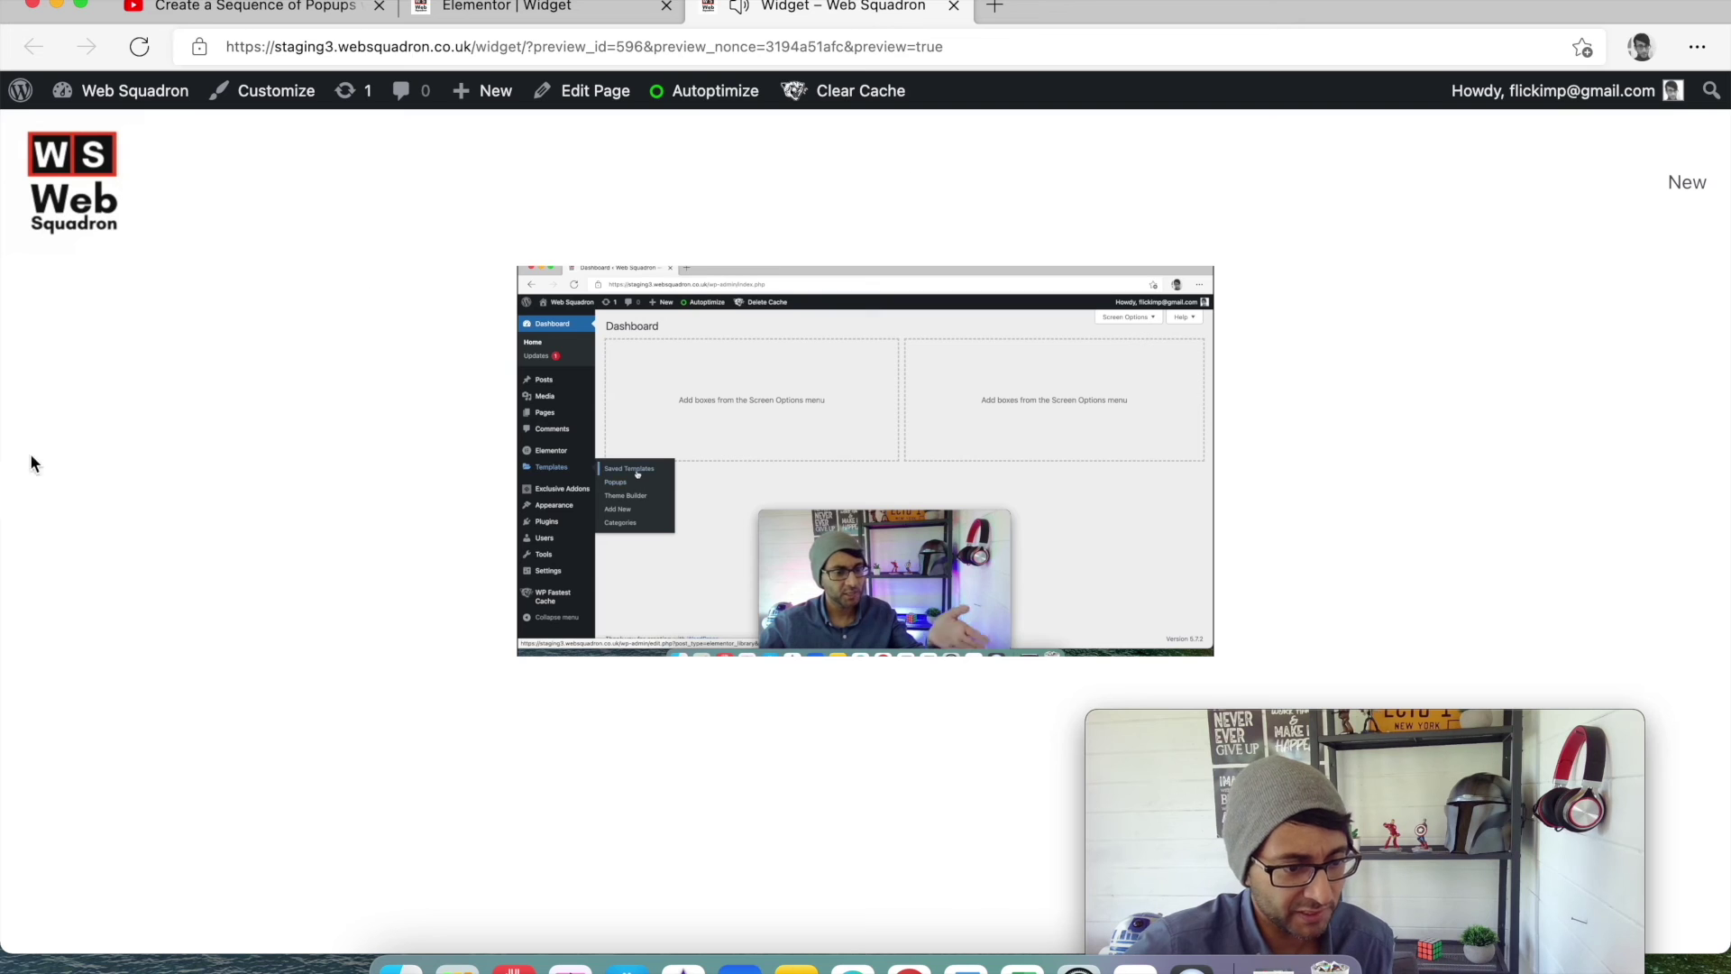
left_click(953, 7)
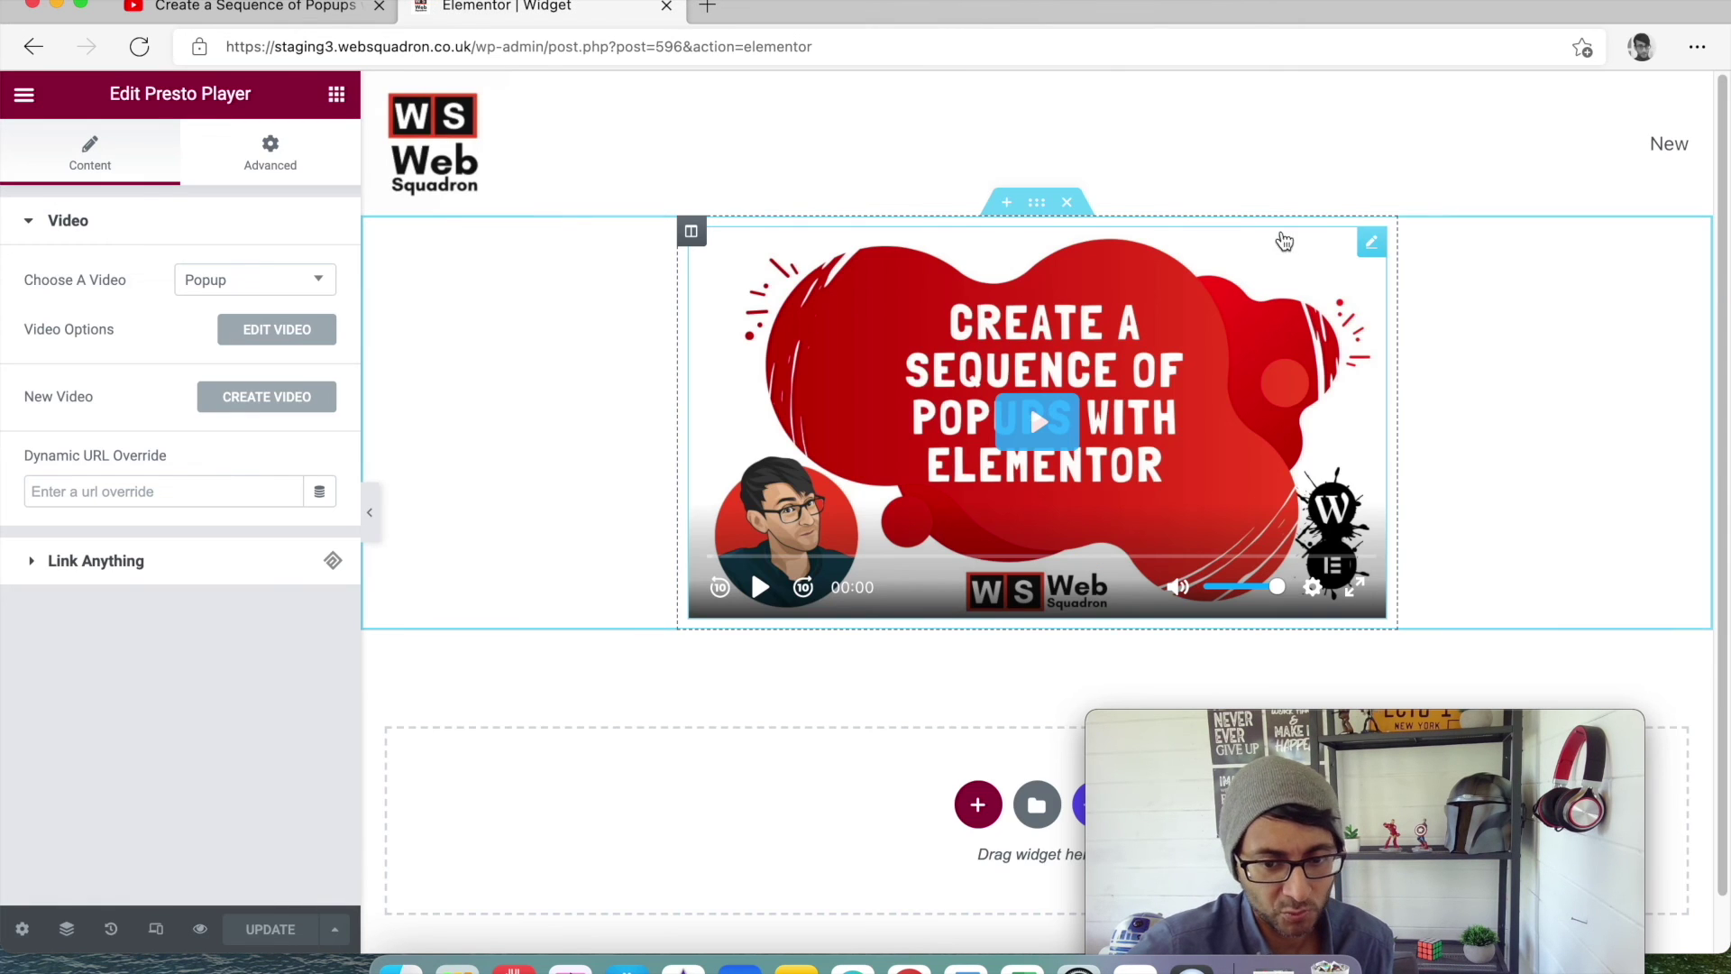
Step: Open the player's Advanced Border and Box Shadow settings, then collapse the editing panel
left_click(284, 155)
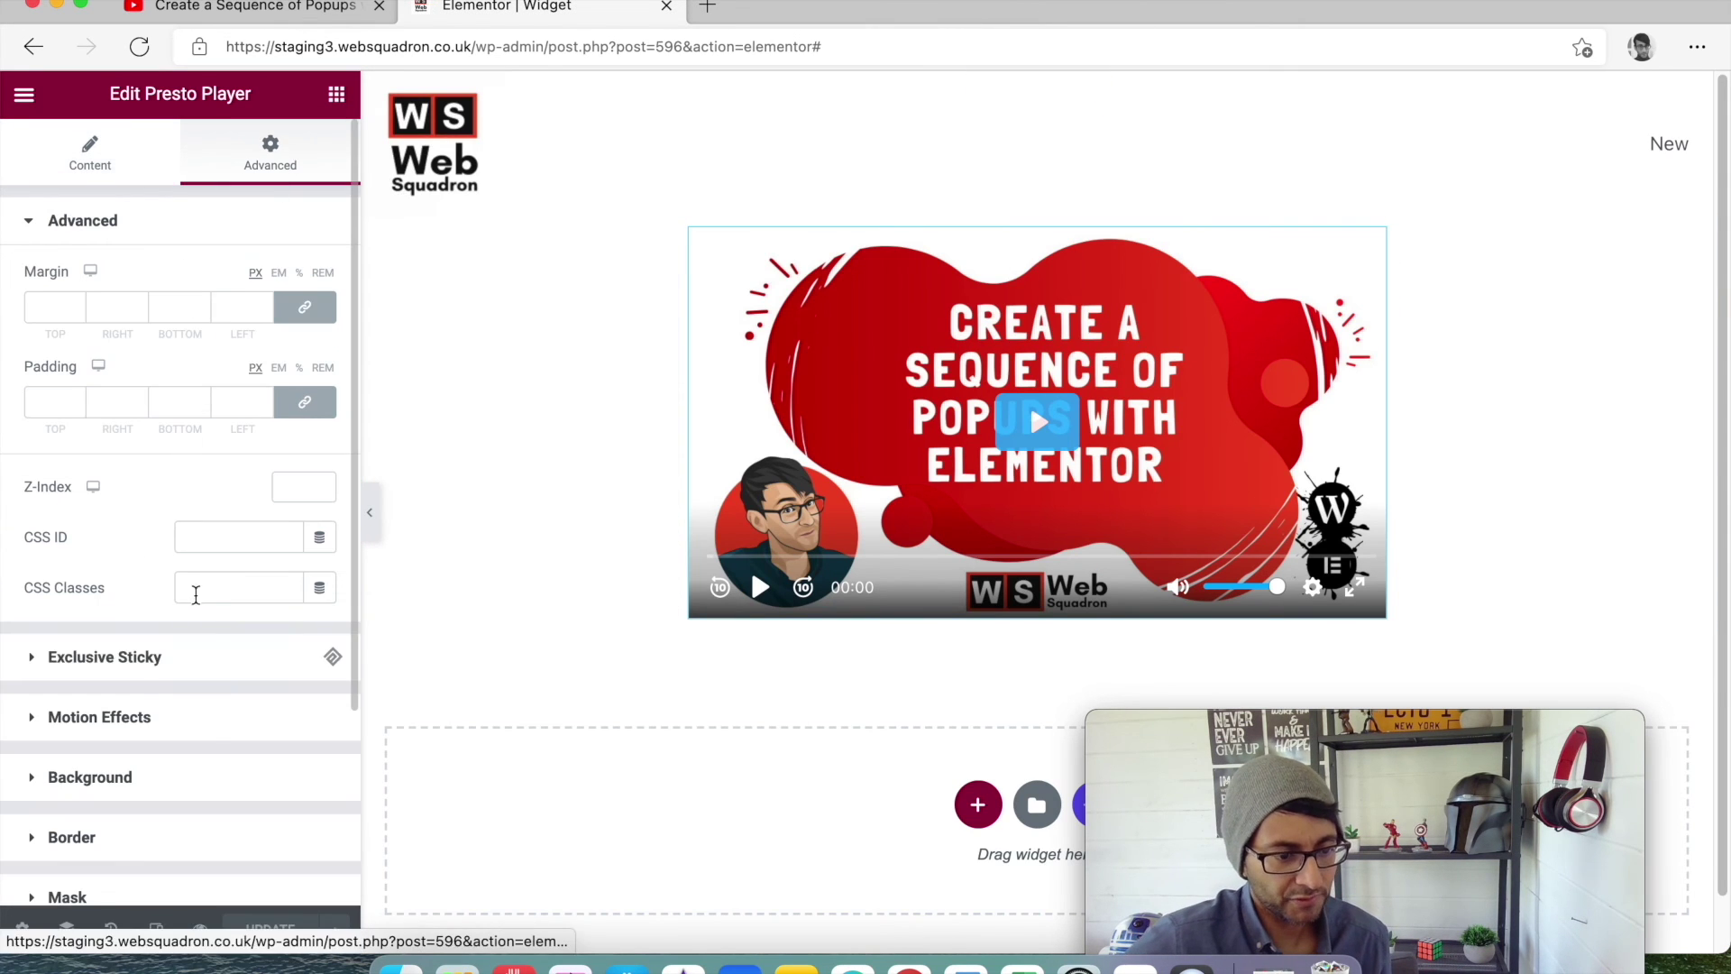
left_click(195, 835)
left_click(320, 718)
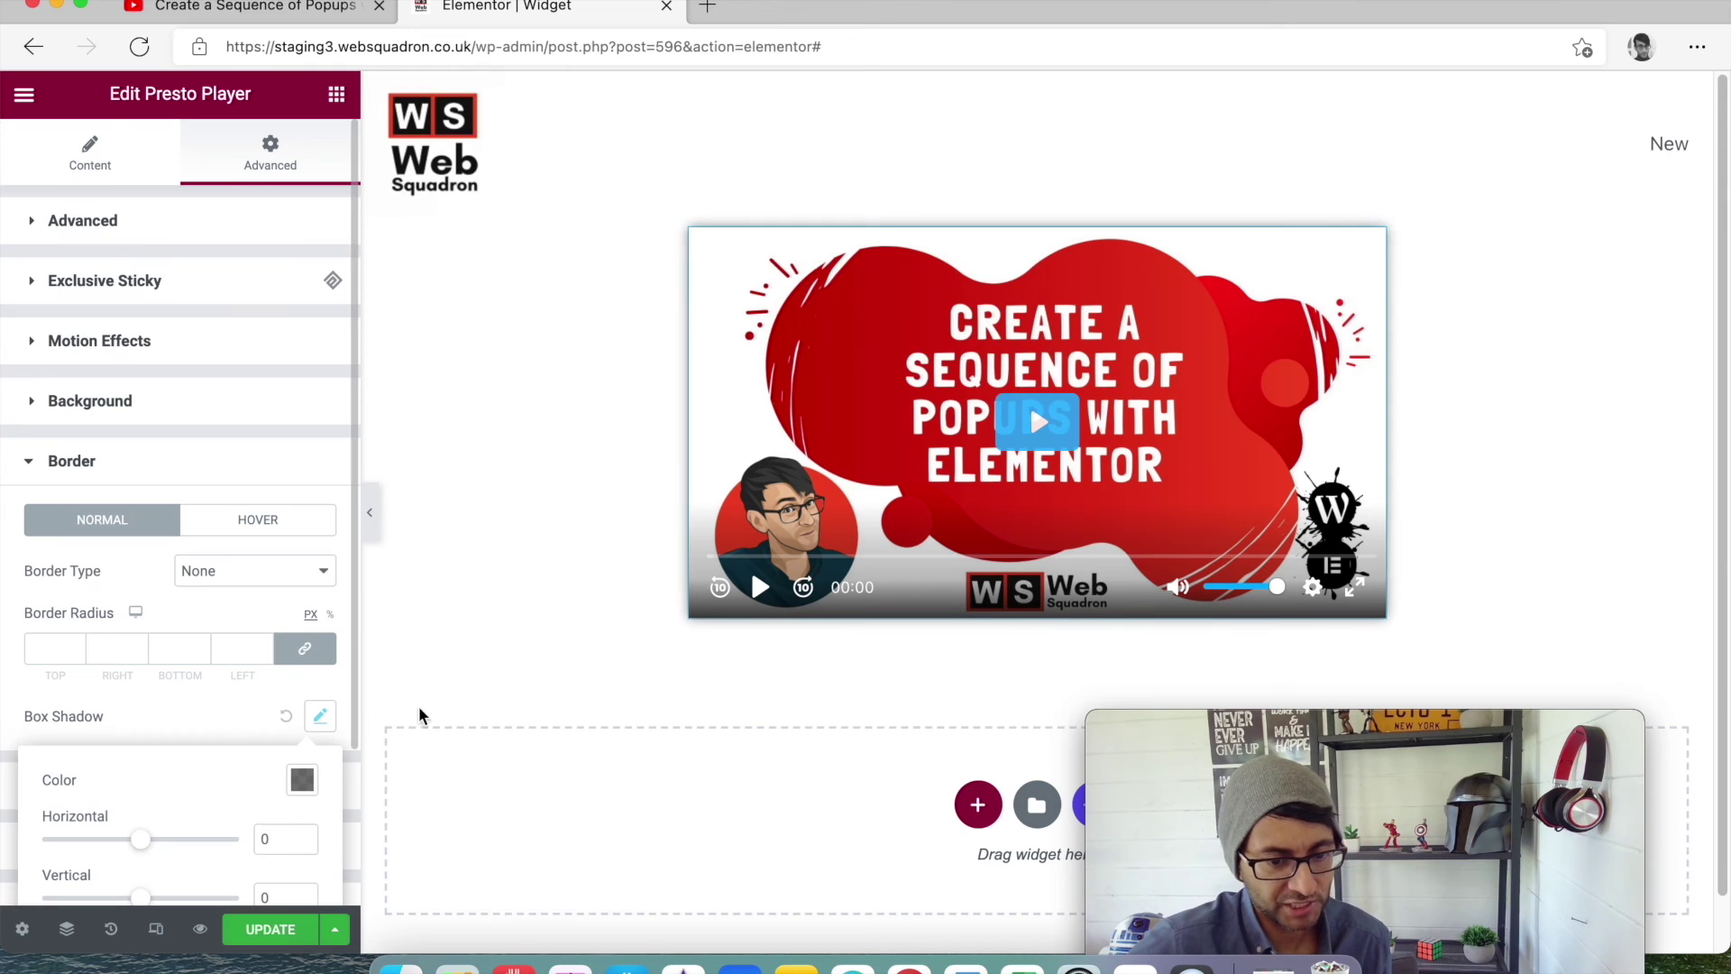
left_click(367, 514)
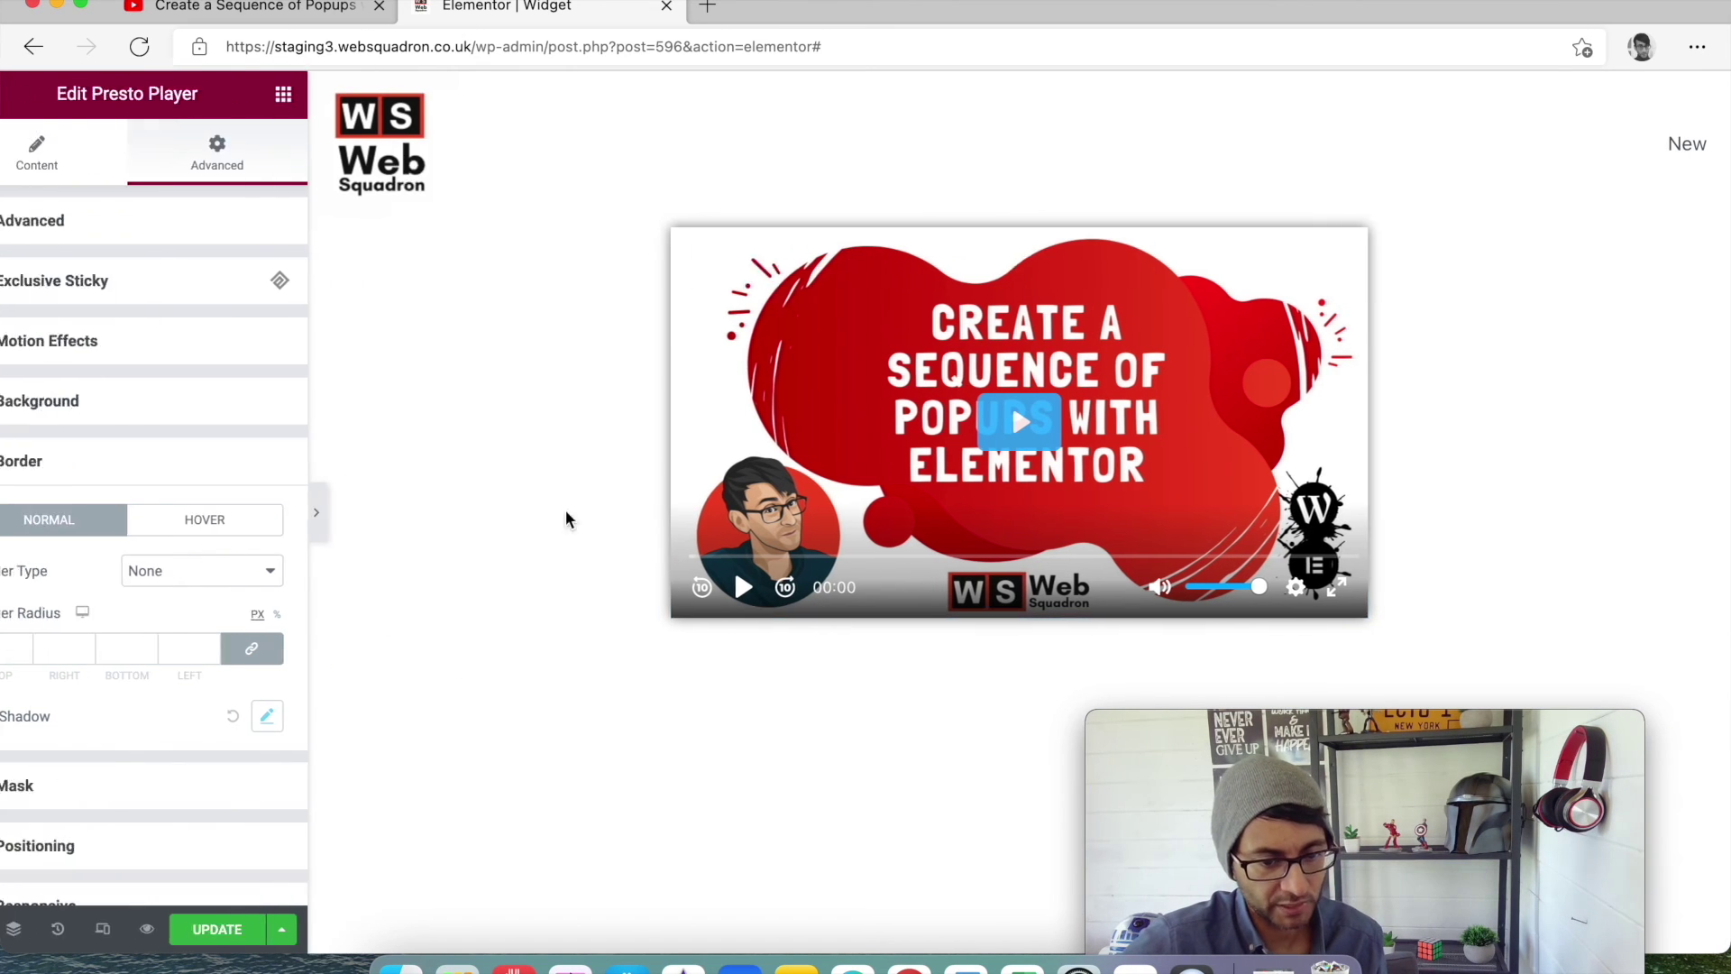